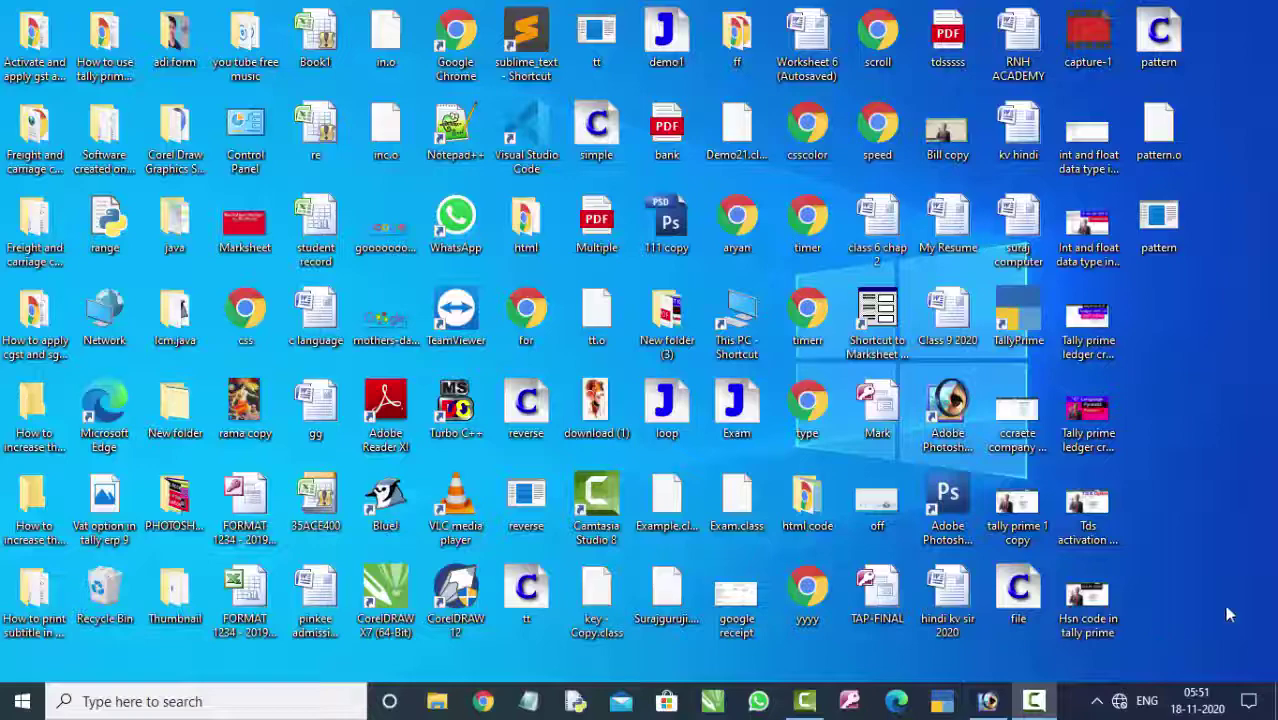
# Step: Refresh the desktop three times from its context menu
pyautogui.rightClick(1175, 294)
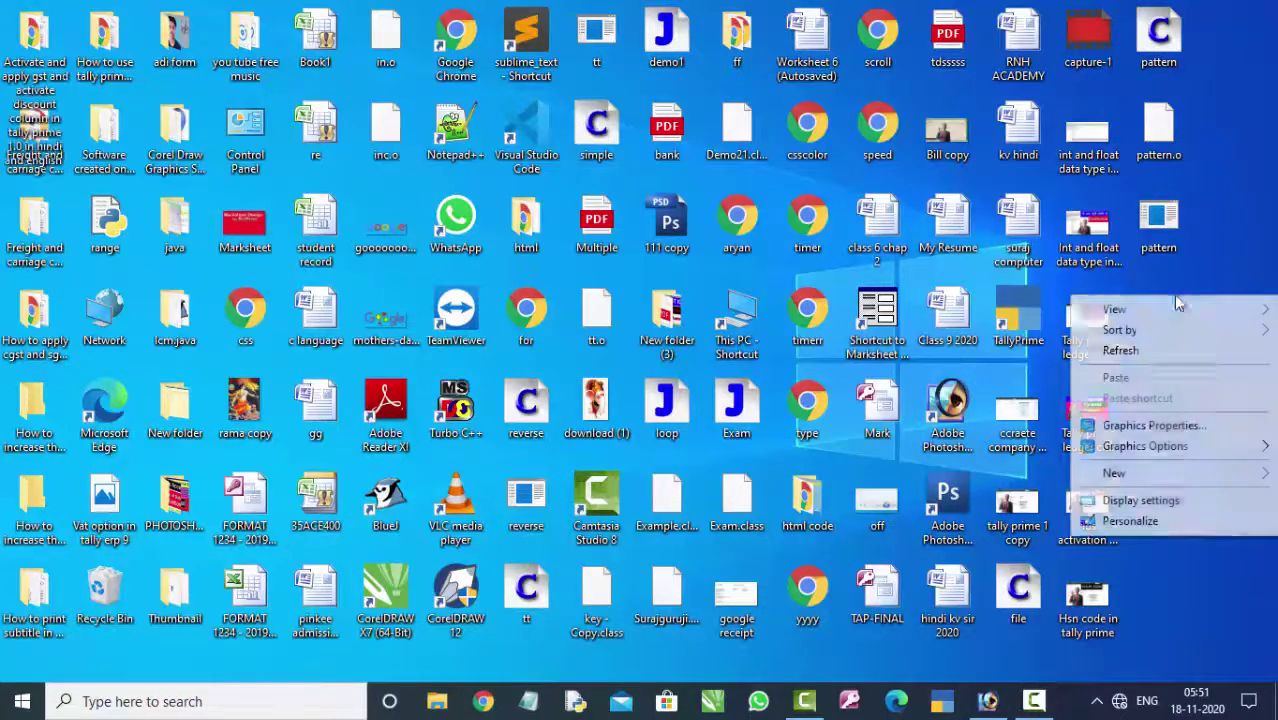
pyautogui.click(1174, 348)
pyautogui.rightClick(1174, 348)
pyautogui.click(1173, 408)
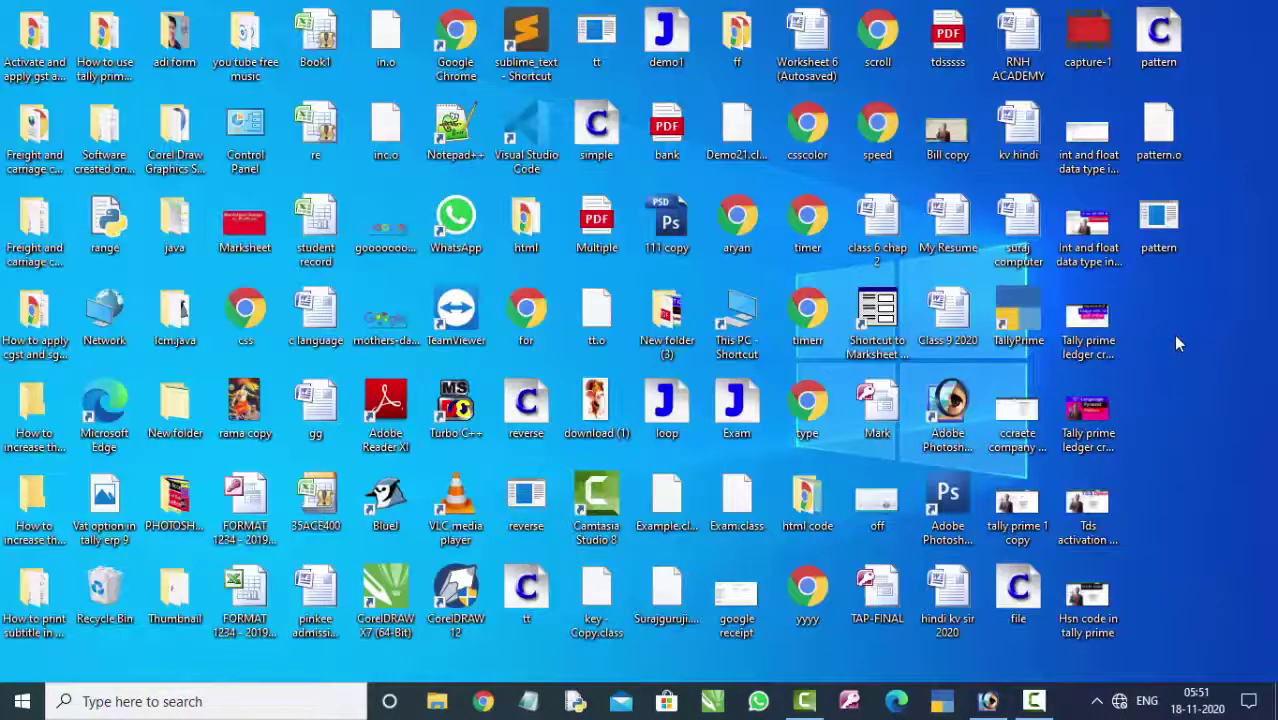
pyautogui.rightClick(1172, 338)
pyautogui.click(1176, 391)
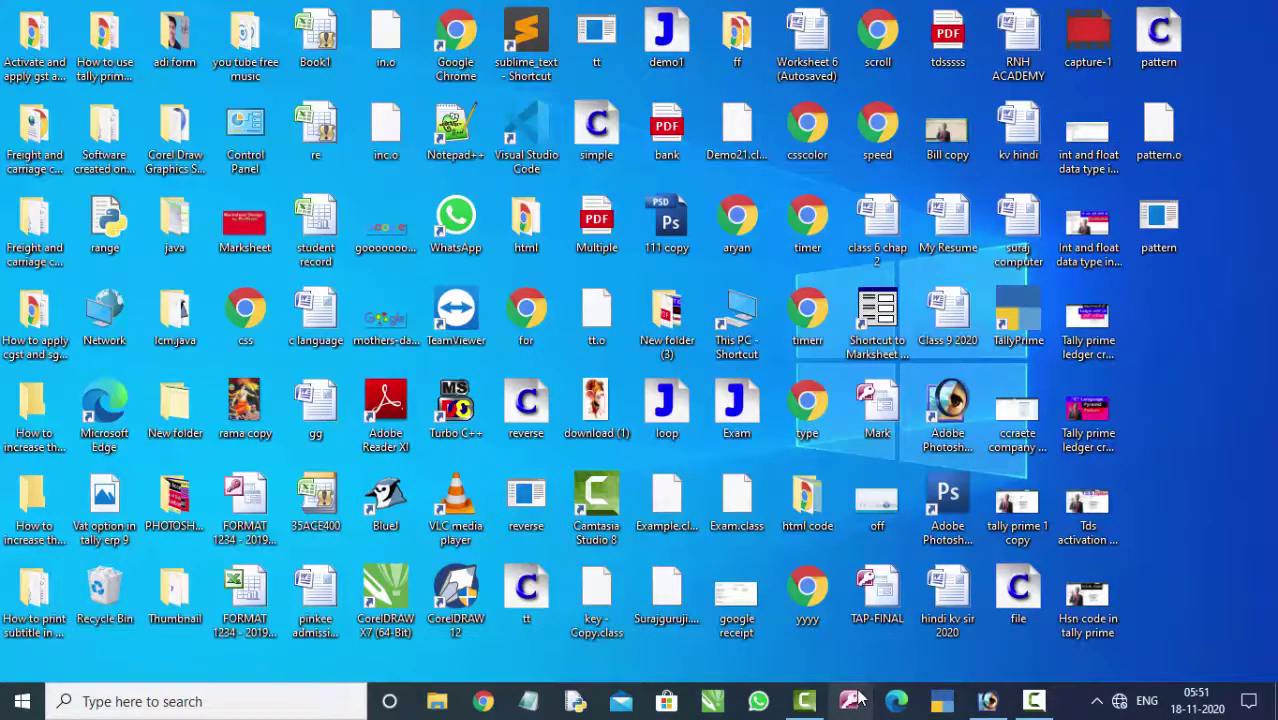
# Step: Launch Access, create blank Database99 and save its table as 'And' in Design view
pyautogui.click(855, 697)
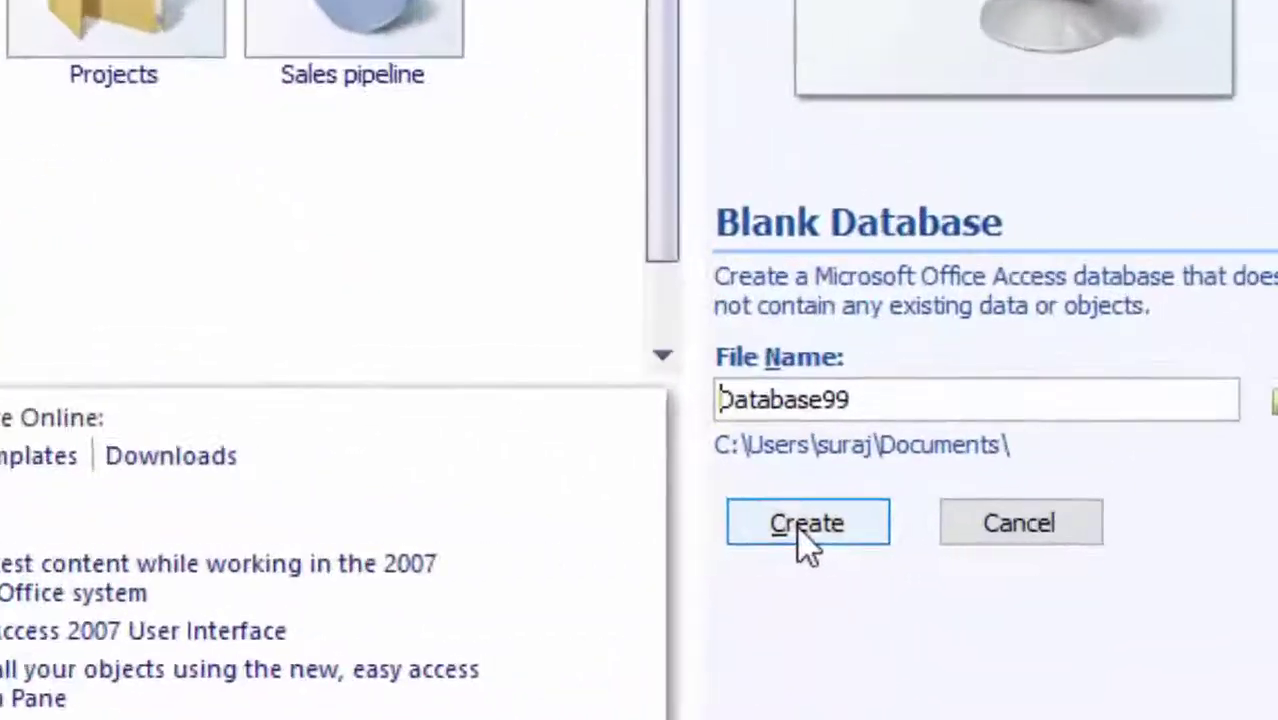
pyautogui.click(765, 525)
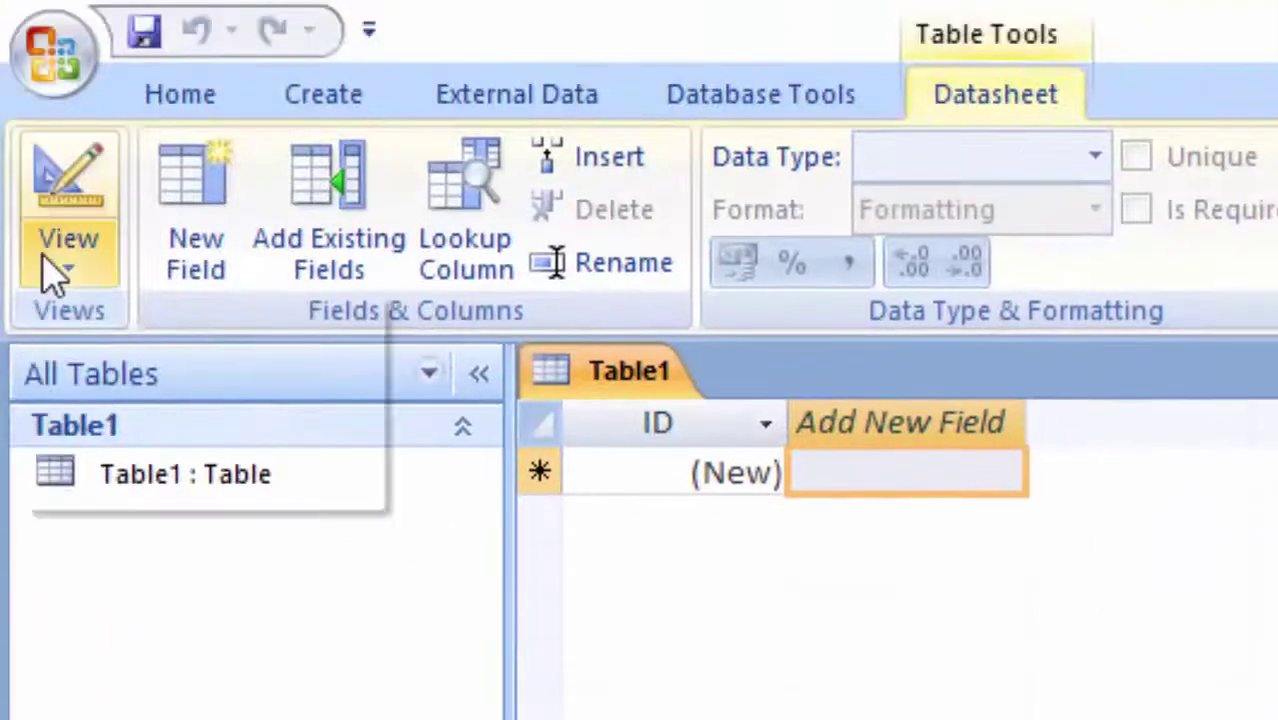
pyautogui.click(55, 270)
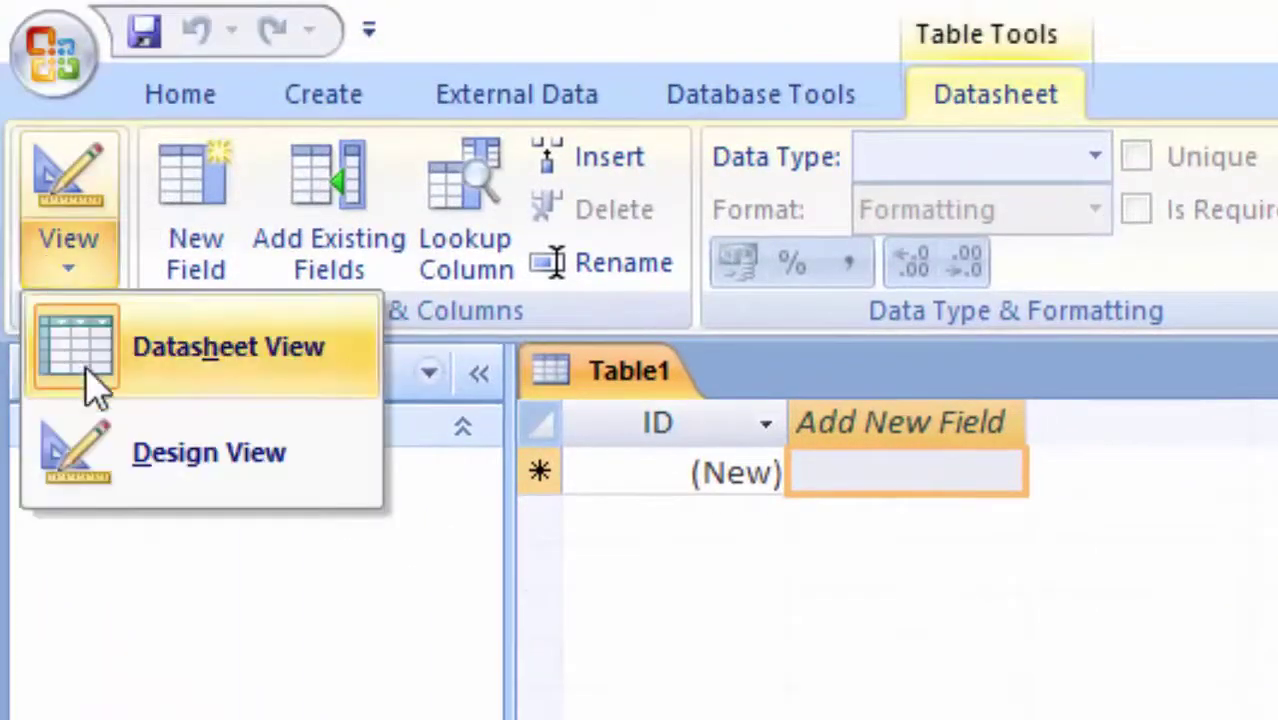
pyautogui.click(128, 455)
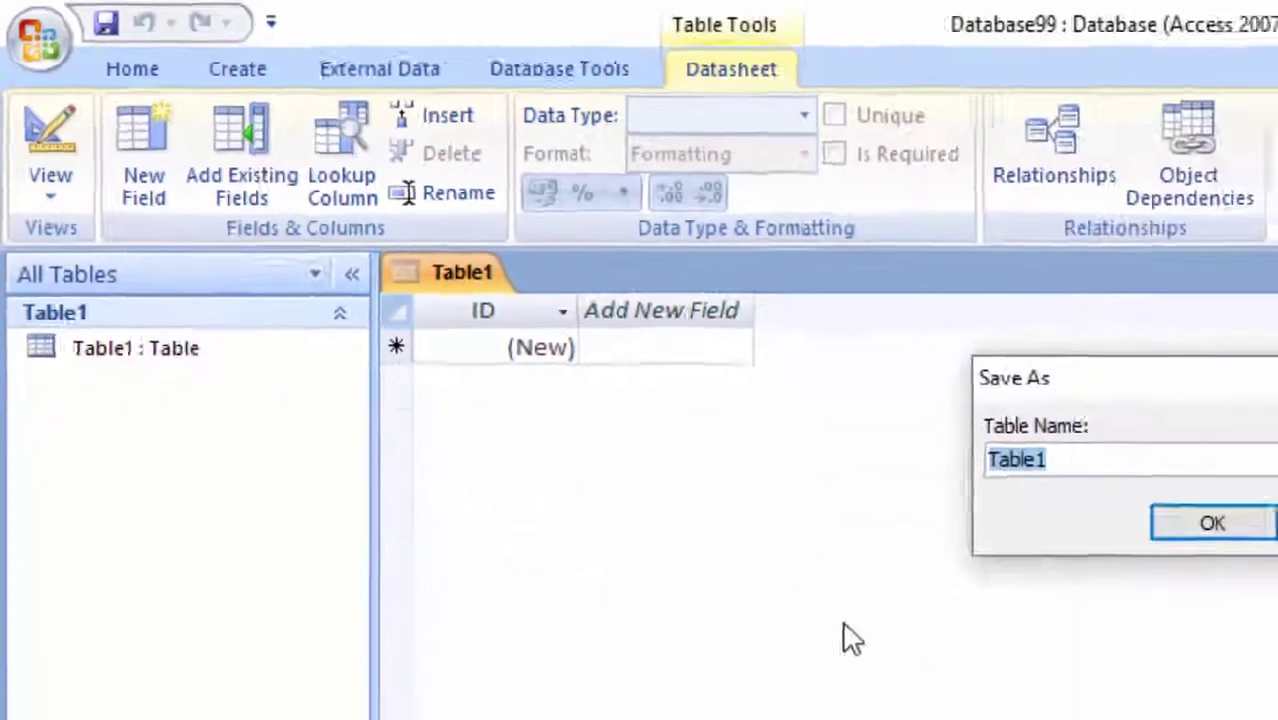
pyautogui.press('BackSpace')
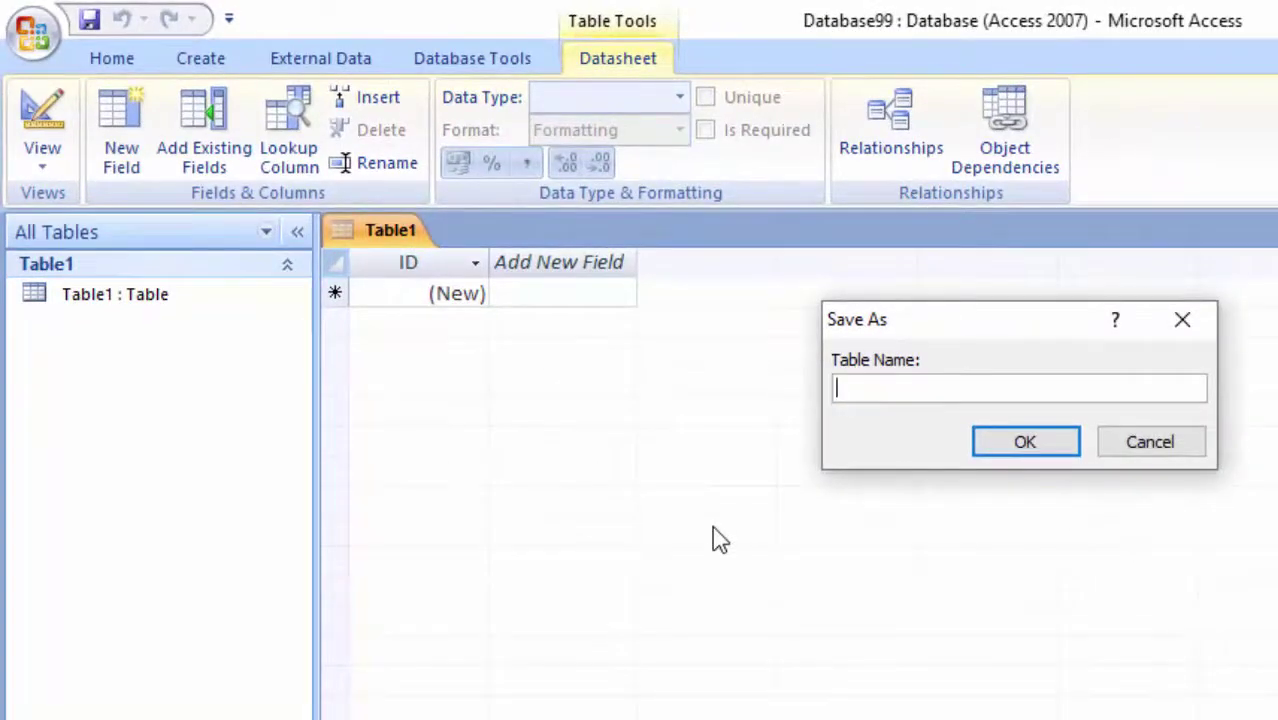
pyautogui.write('An')
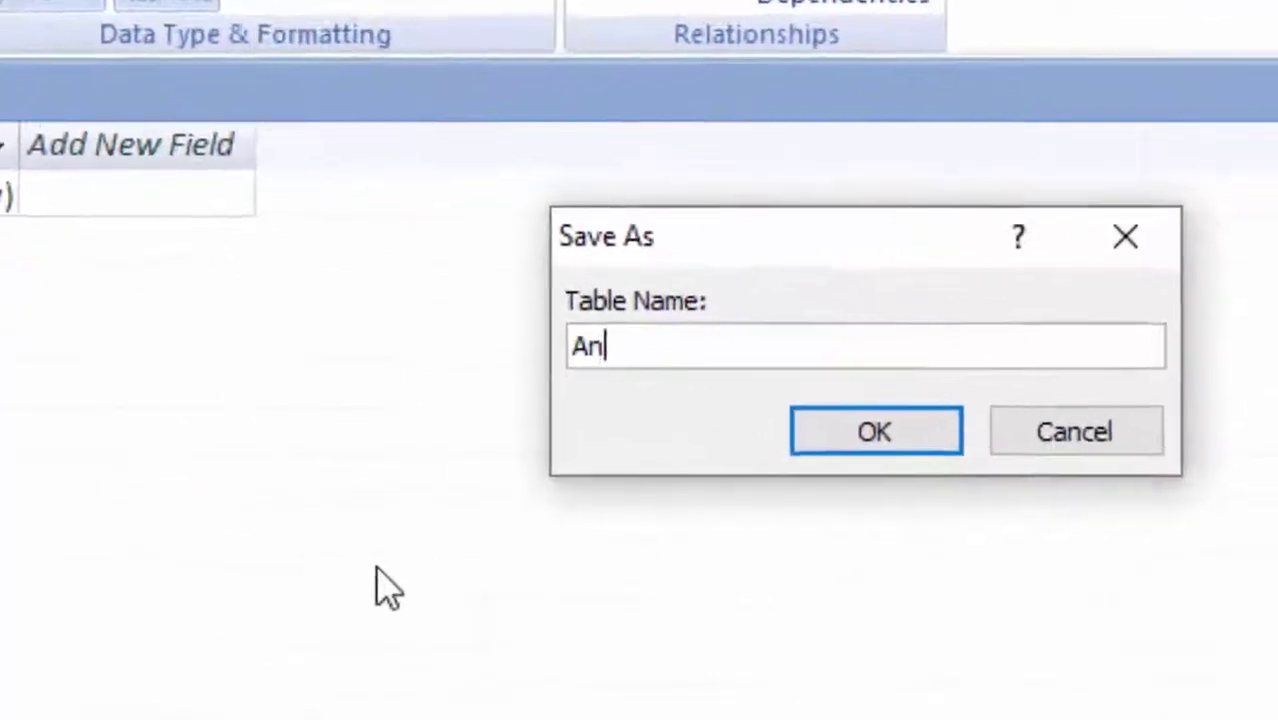
pyautogui.write('d')
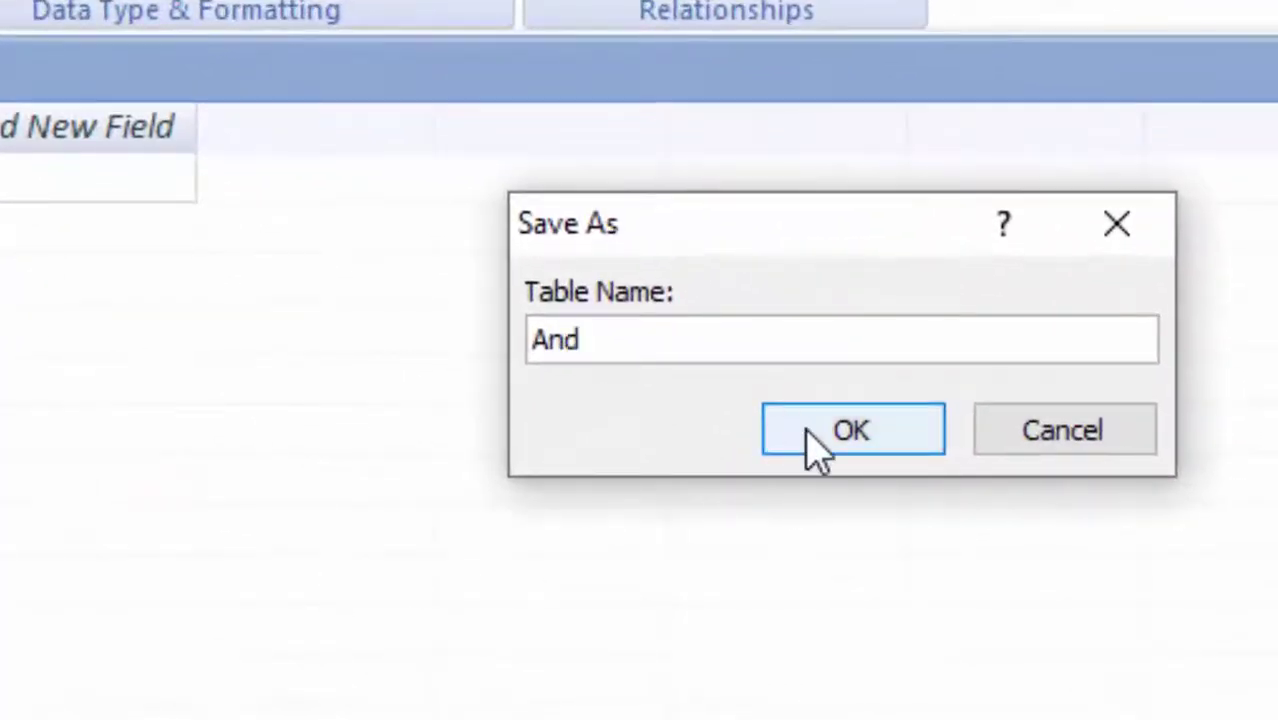
pyautogui.click(818, 440)
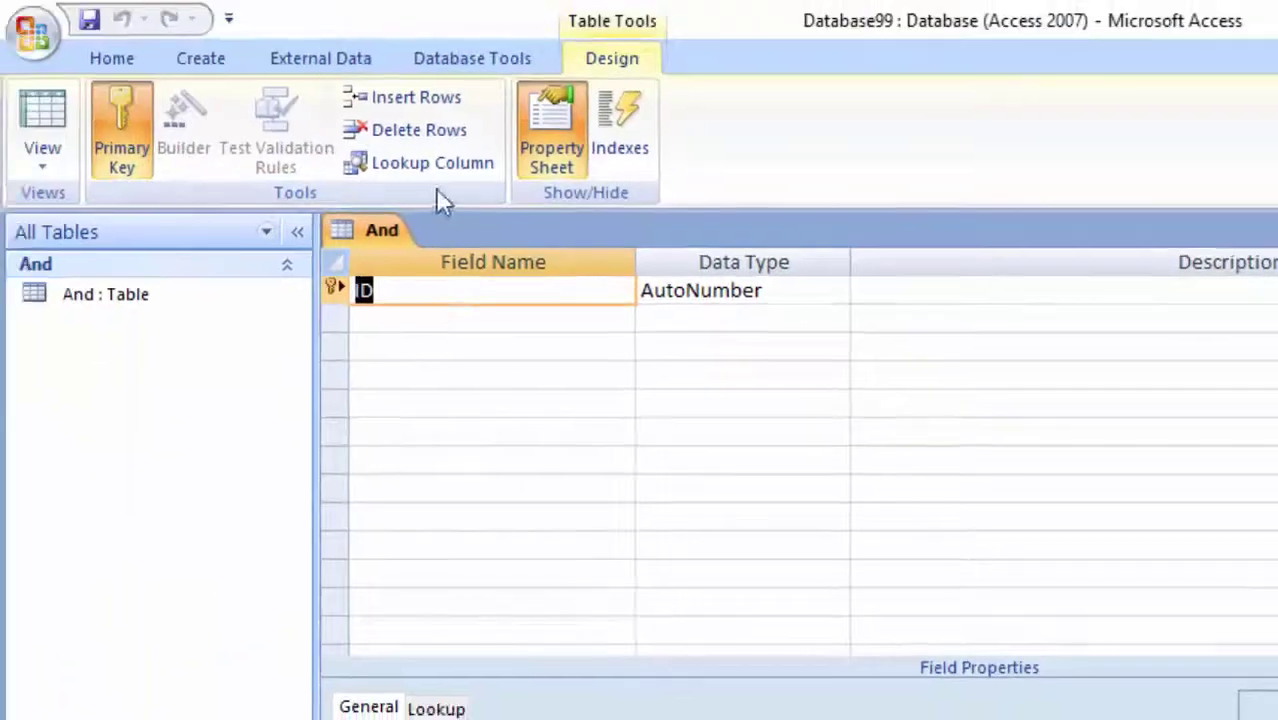
# Step: Add a 'First Name' field with the Text data type below ID
pyautogui.click(392, 326)
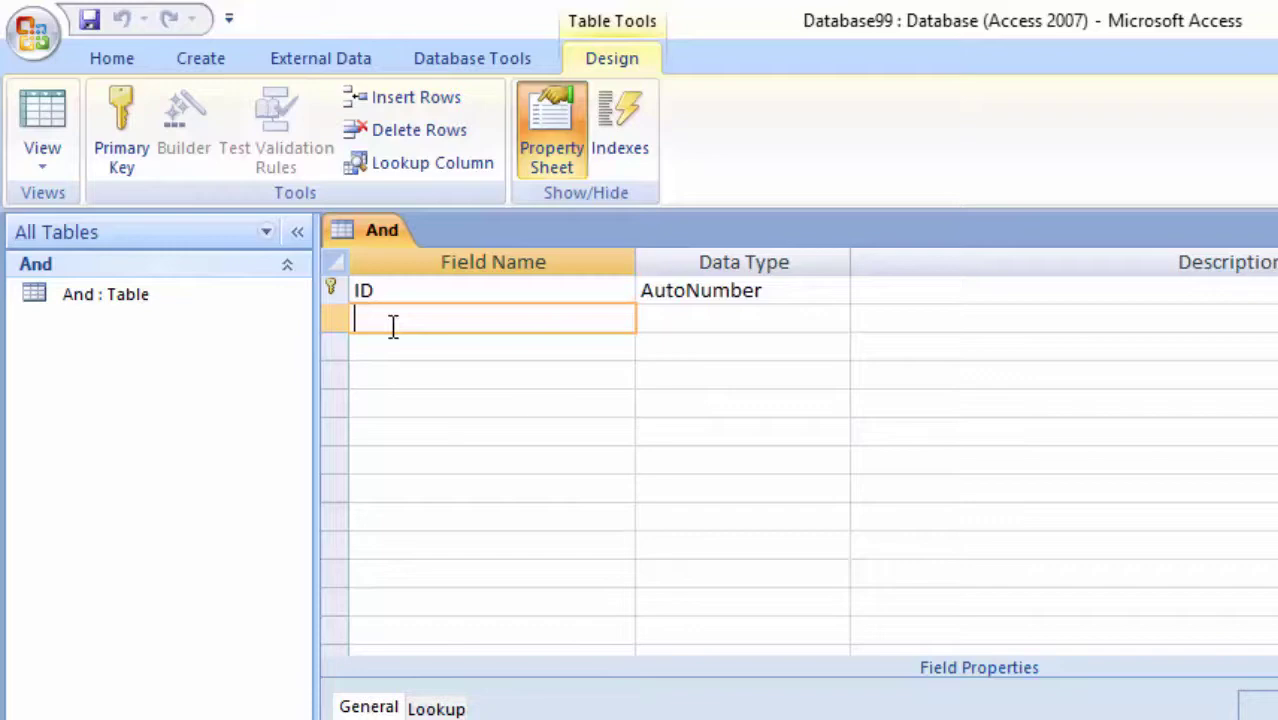
pyautogui.write('F')
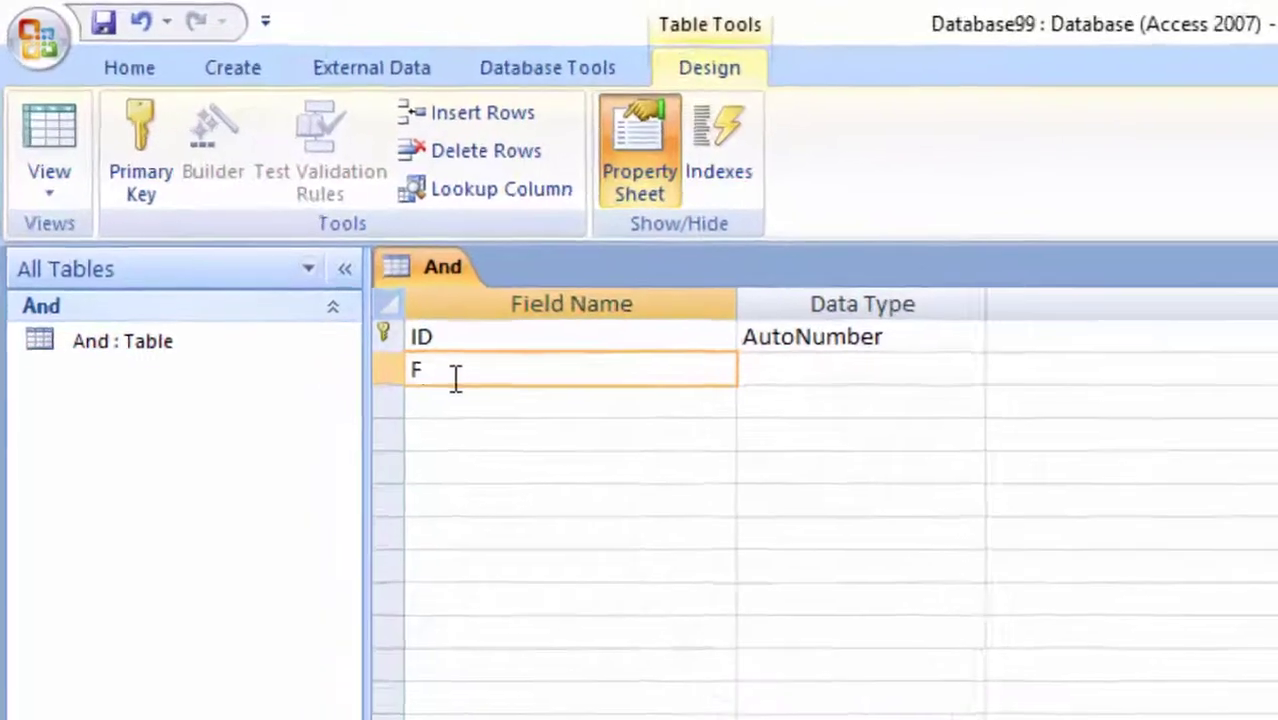
pyautogui.write('ir')
pyautogui.write('st')
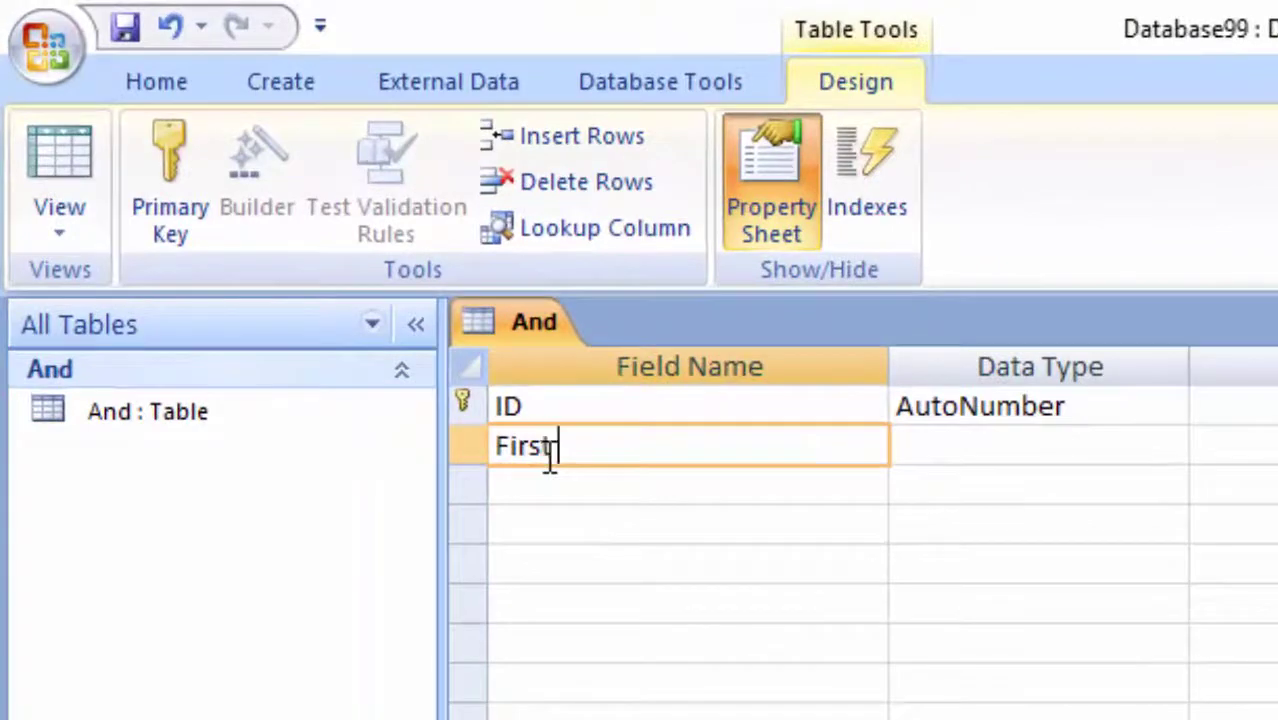
pyautogui.write('Nan')
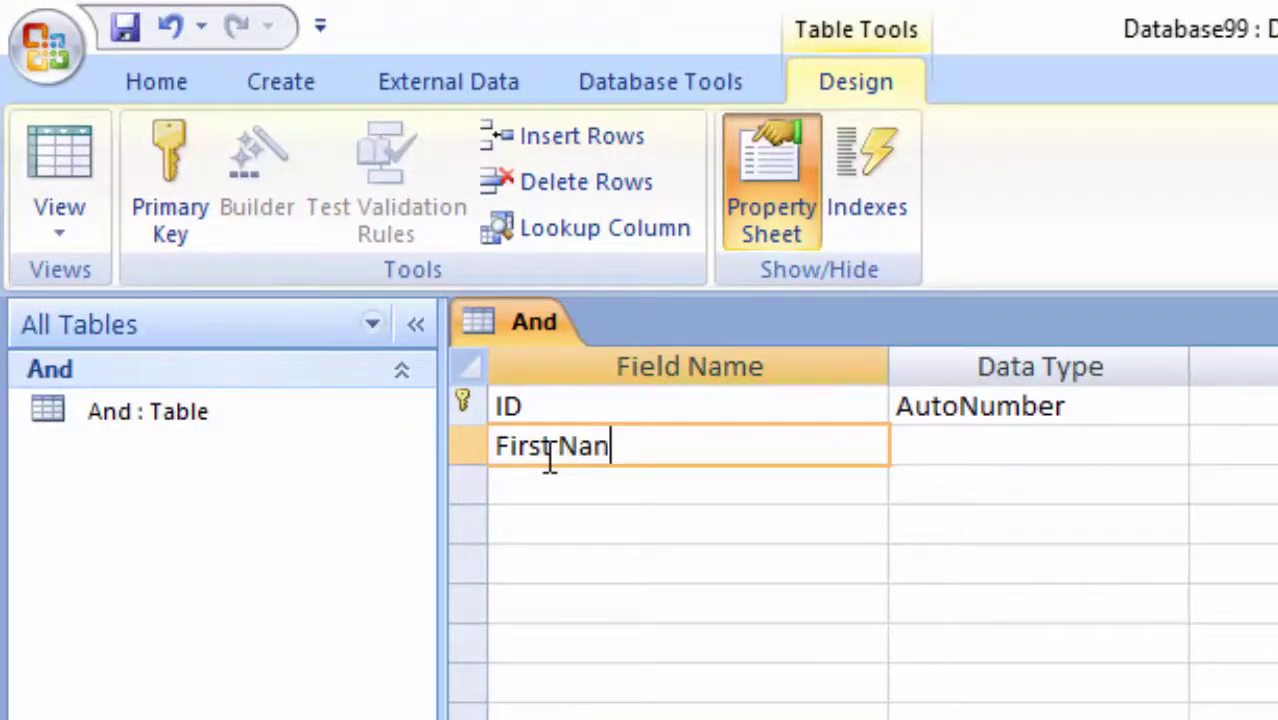
pyautogui.press('BackSpace')
pyautogui.write('me')
pyautogui.click(549, 450)
pyautogui.click(968, 440)
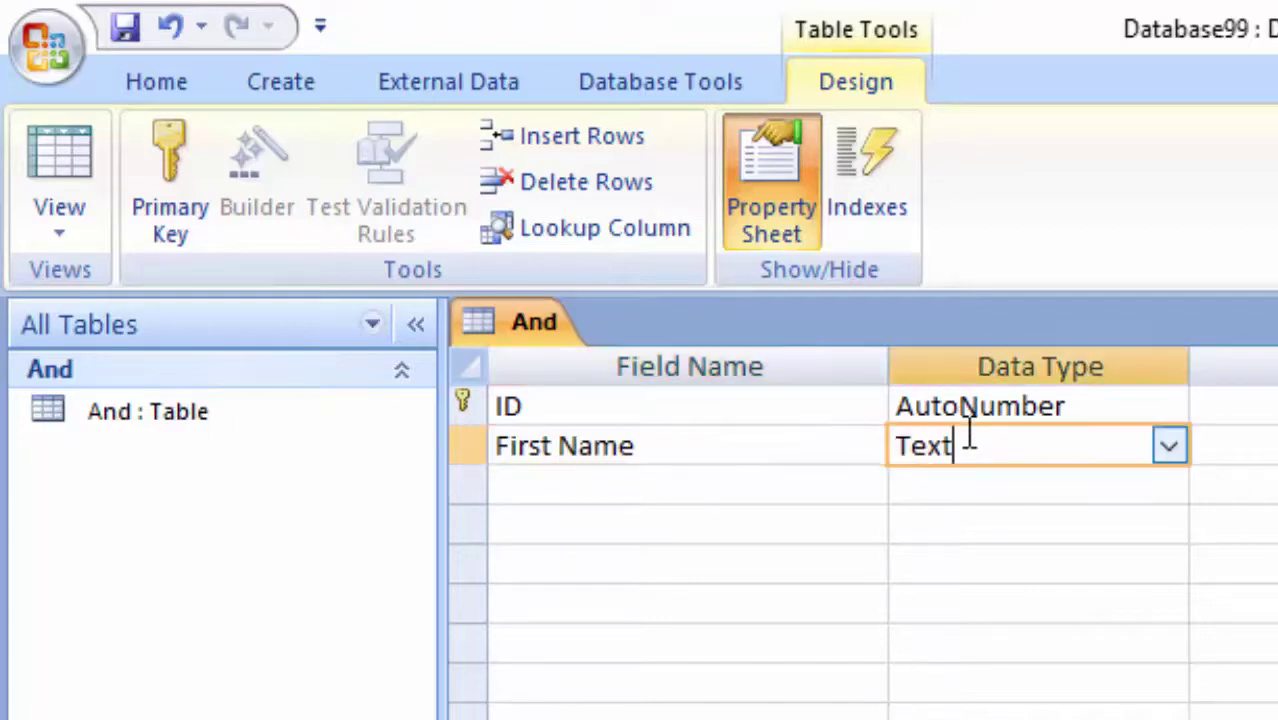
# Step: Add a 'Last Name' Text field and switch the table toward Datasheet view
pyautogui.click(585, 496)
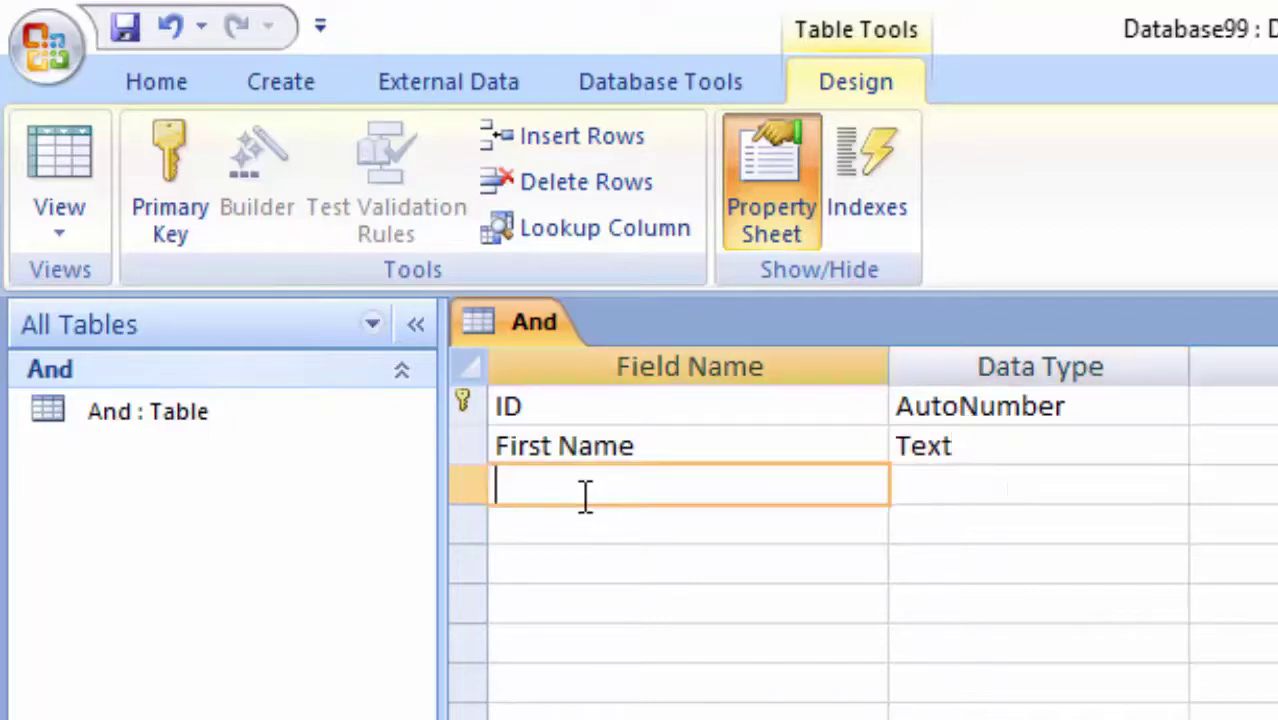
pyautogui.write('Last ')
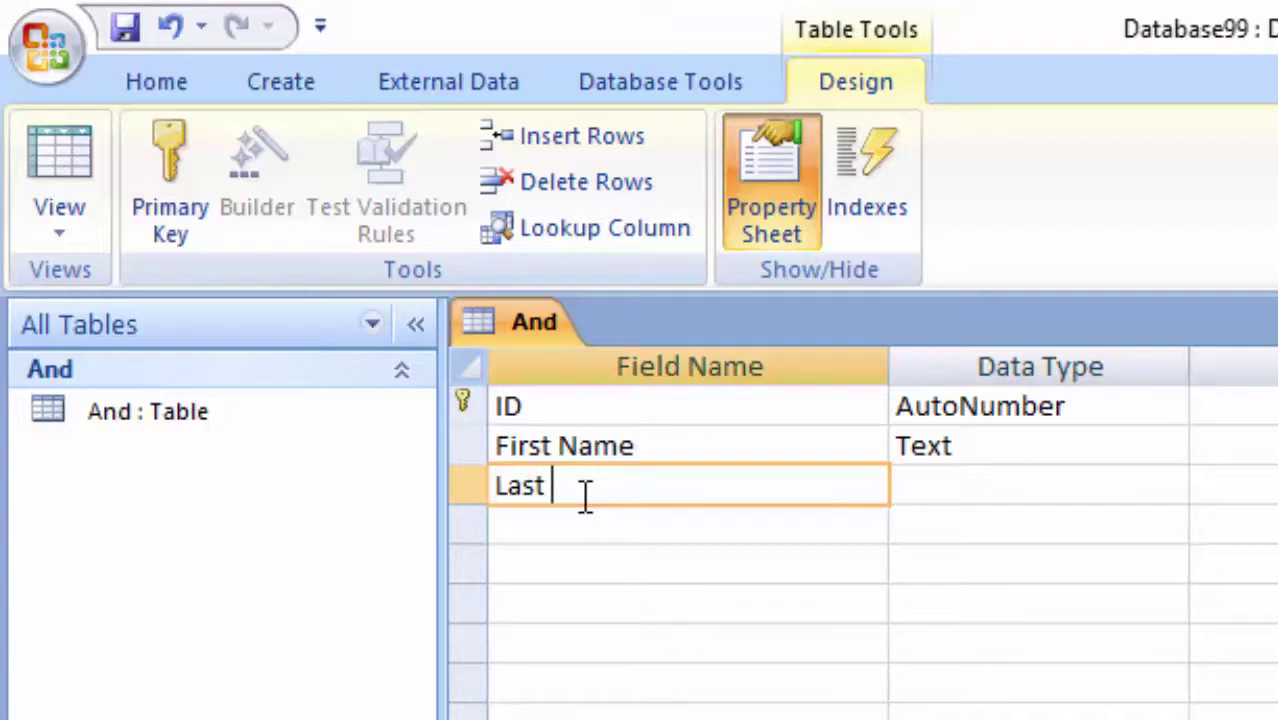
pyautogui.write('Na')
pyautogui.write('me')
pyautogui.click(1067, 488)
pyautogui.click(577, 522)
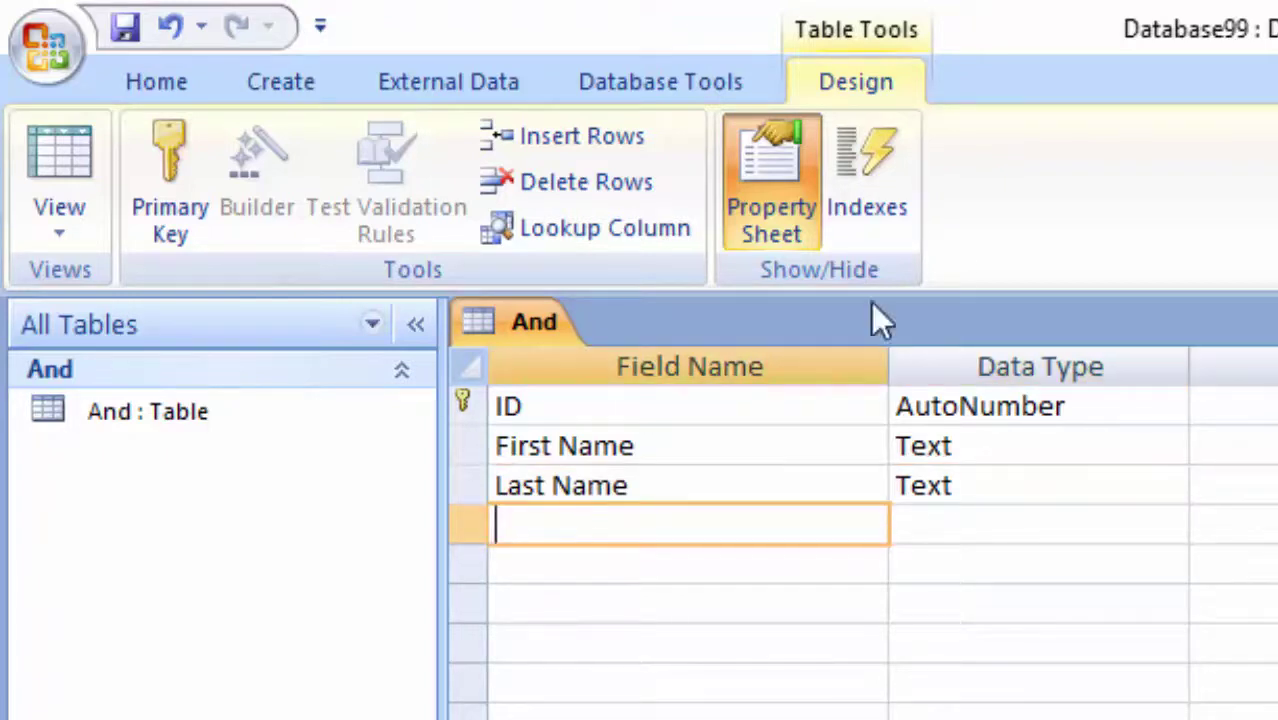
pyautogui.click(28, 160)
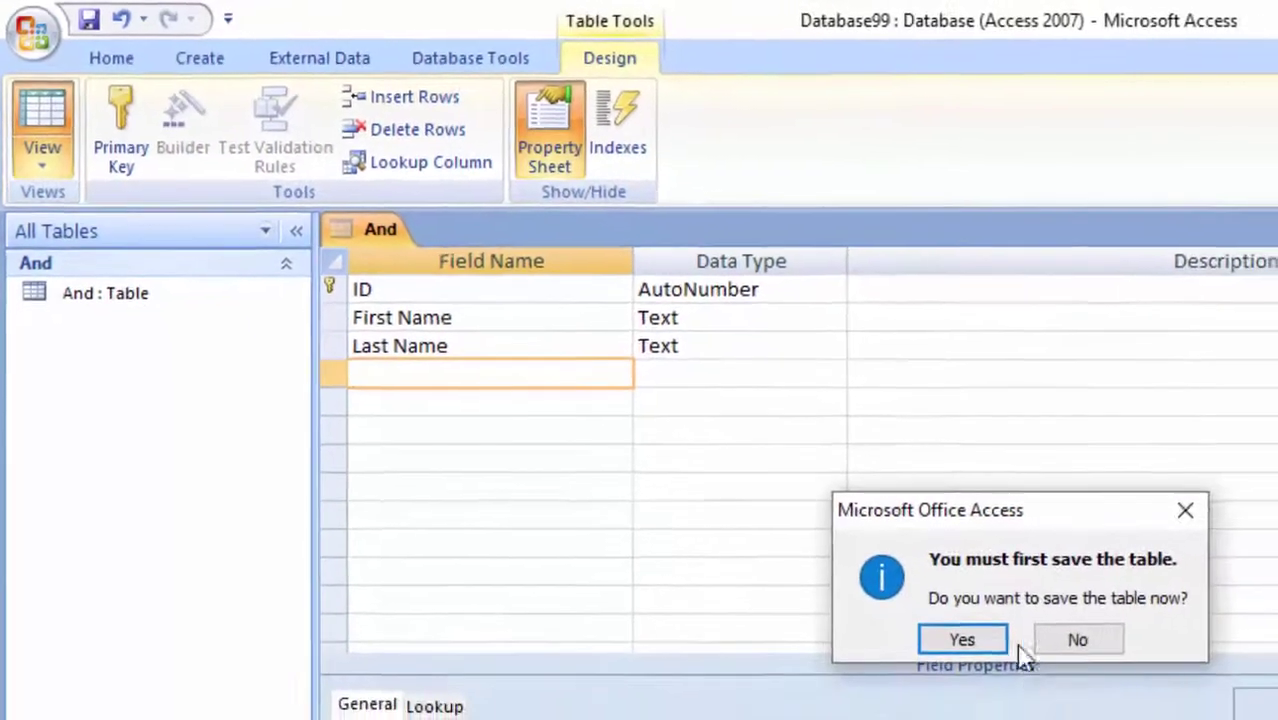
# Step: Save the And table so it opens as an empty datasheet
pyautogui.click(975, 632)
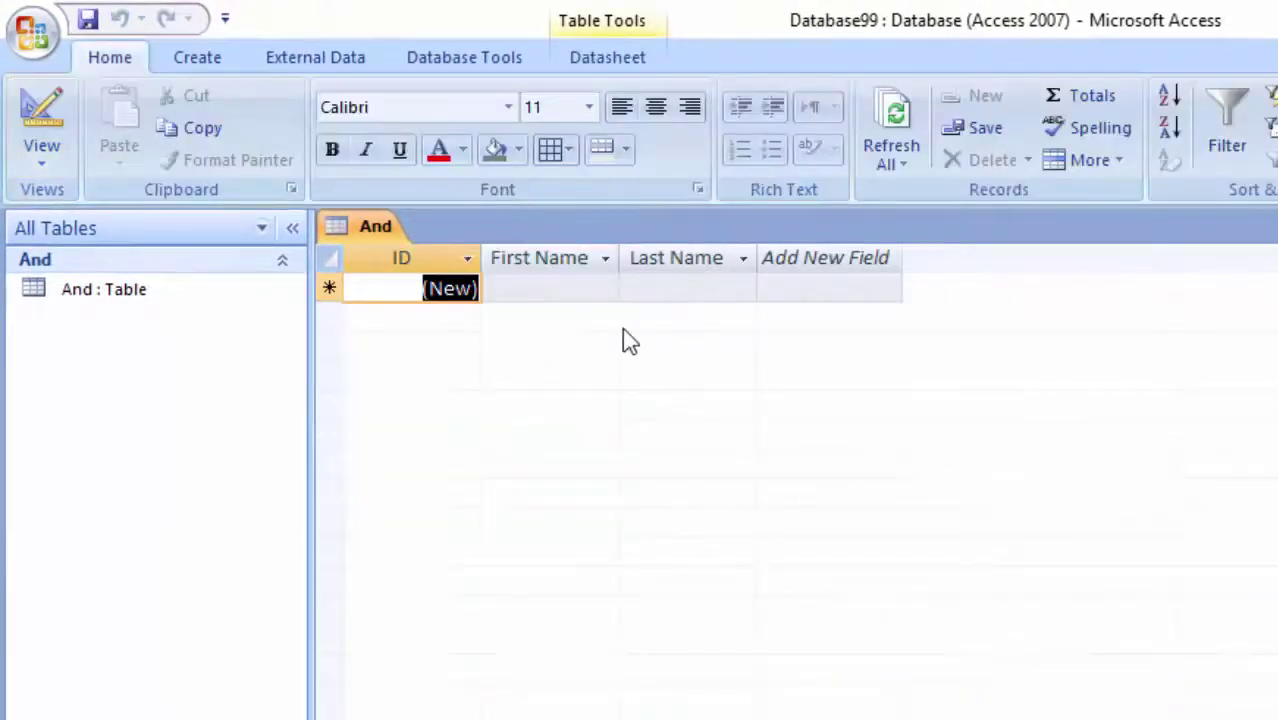
pyautogui.click(197, 58)
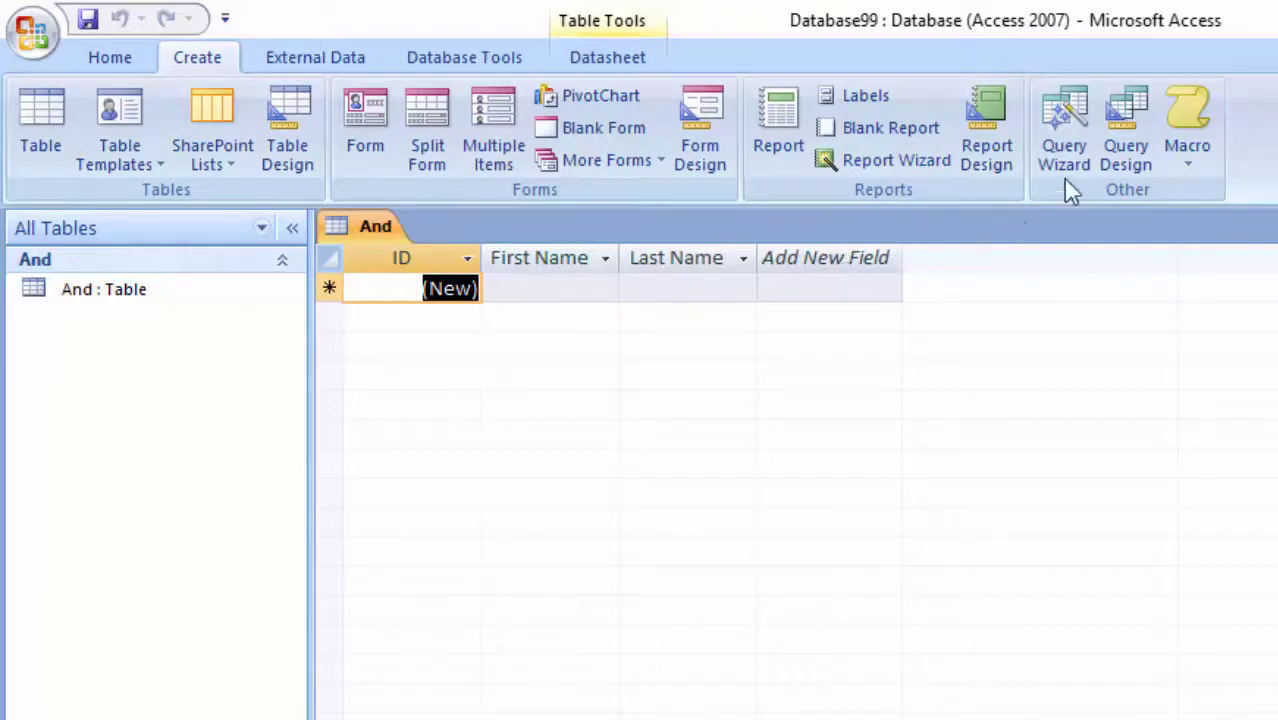
# Step: Create a query design on the And table with ID, First Name and Last Name in the grid
pyautogui.click(1134, 115)
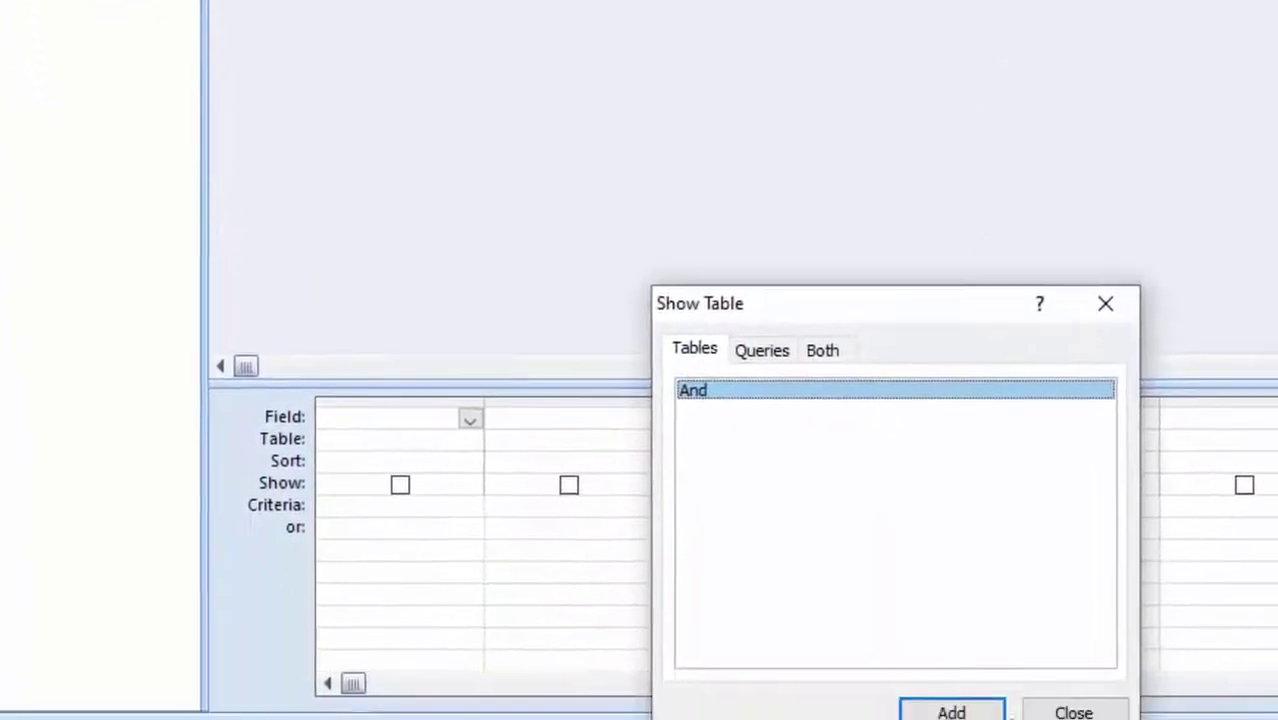
pyautogui.click(944, 690)
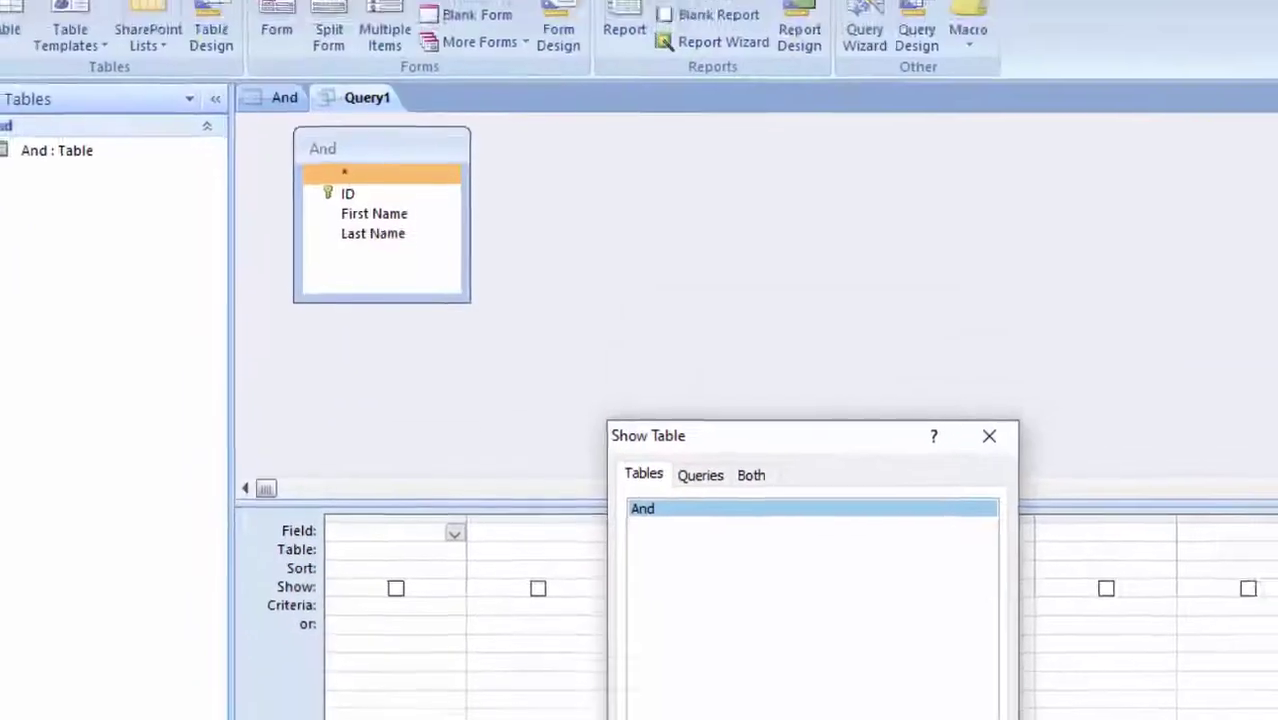
pyautogui.click(1066, 690)
pyautogui.doubleClick(378, 220)
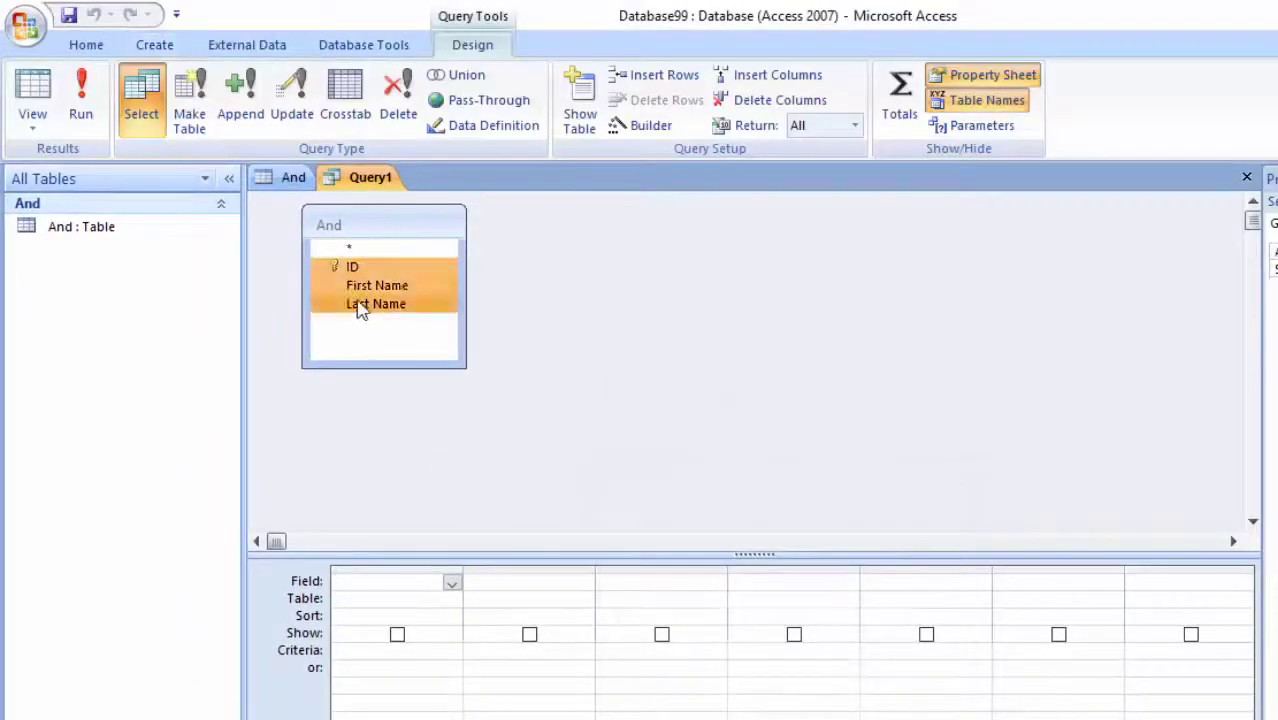
pyautogui.moveTo(359, 305); pyautogui.dragTo(414, 590)
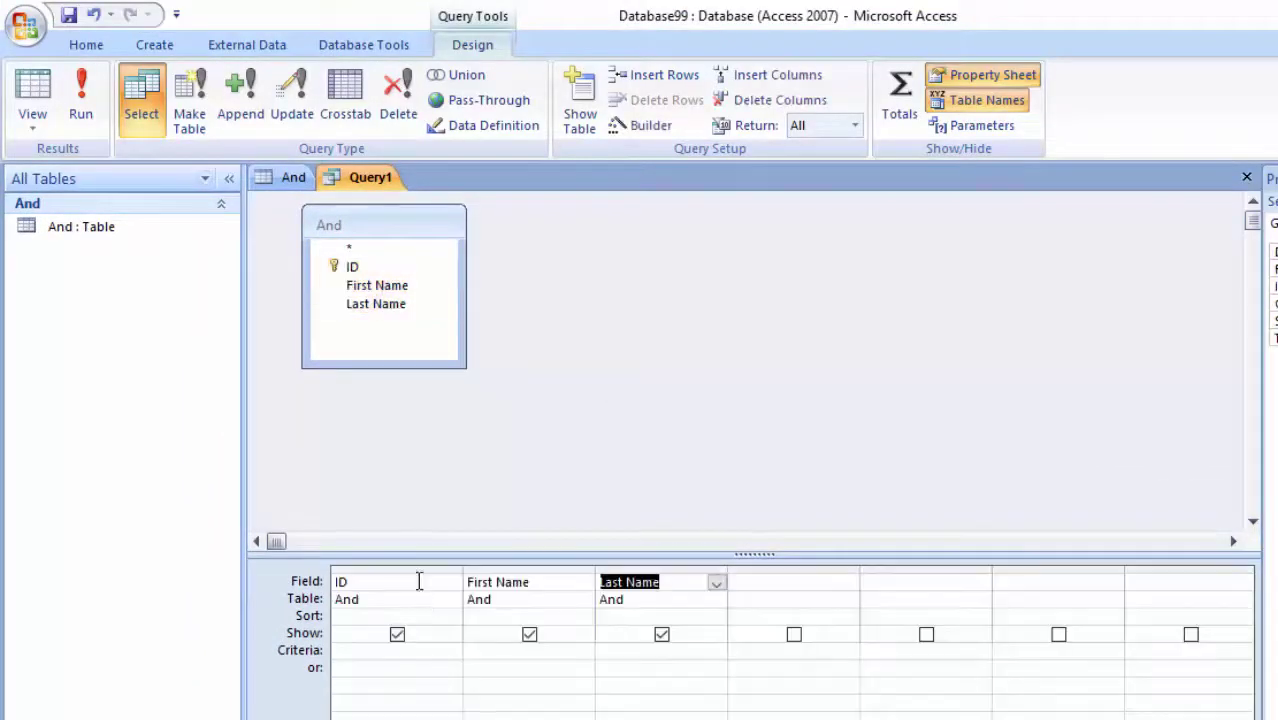
pyautogui.click(947, 465)
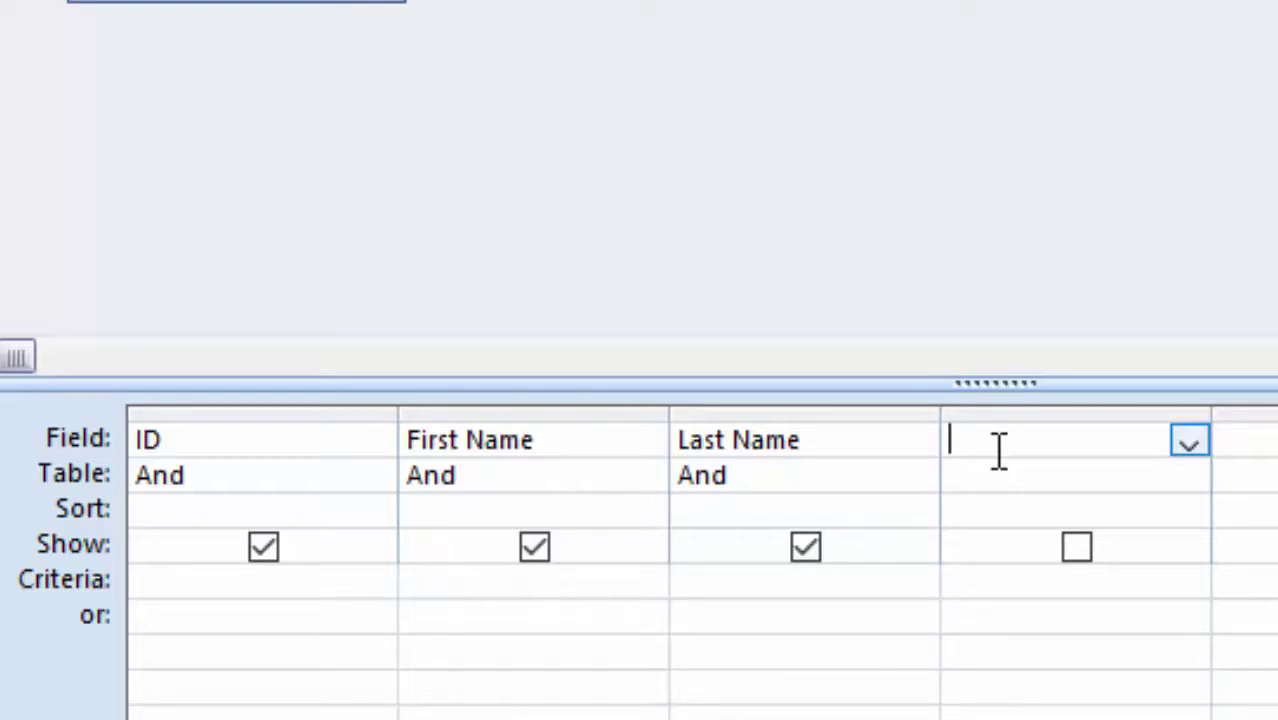
# Step: Enter the calculated field And:[First Name]&[Last Name] and run the query
pyautogui.write('Ab')
pyautogui.press('BackSpace')
pyautogui.write('nd:[')
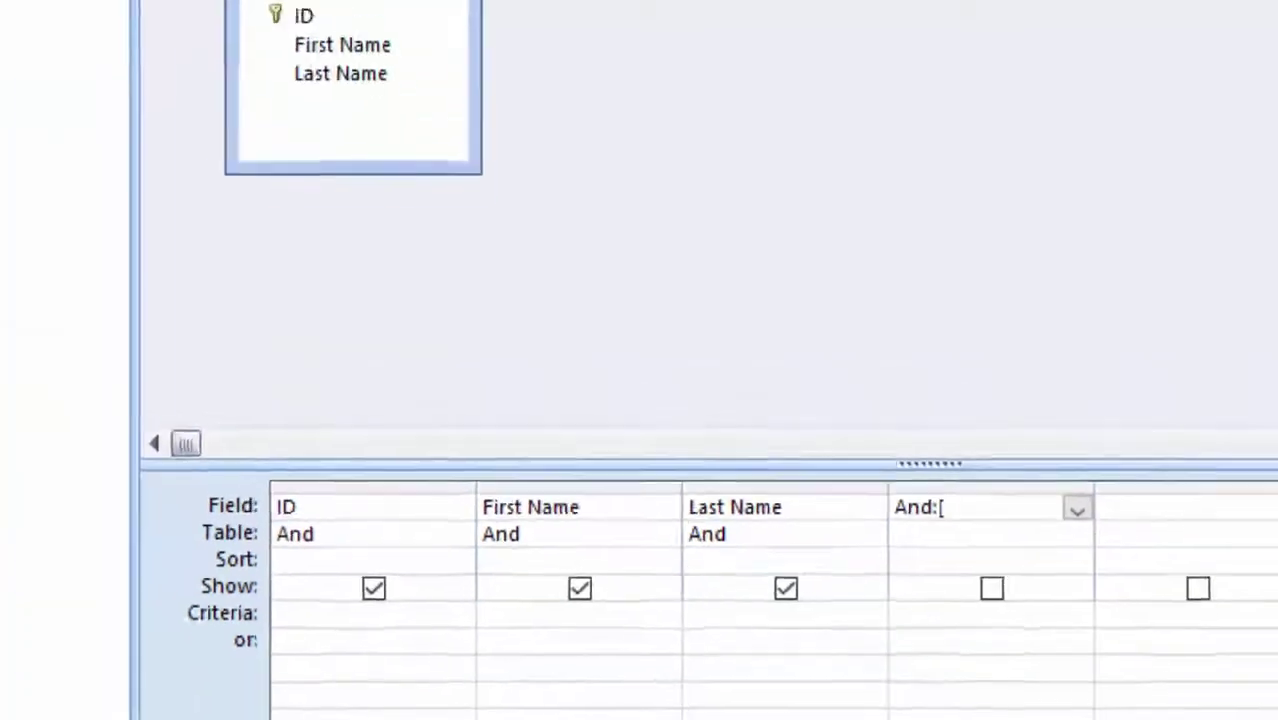
pyautogui.write('F')
pyautogui.write('i')
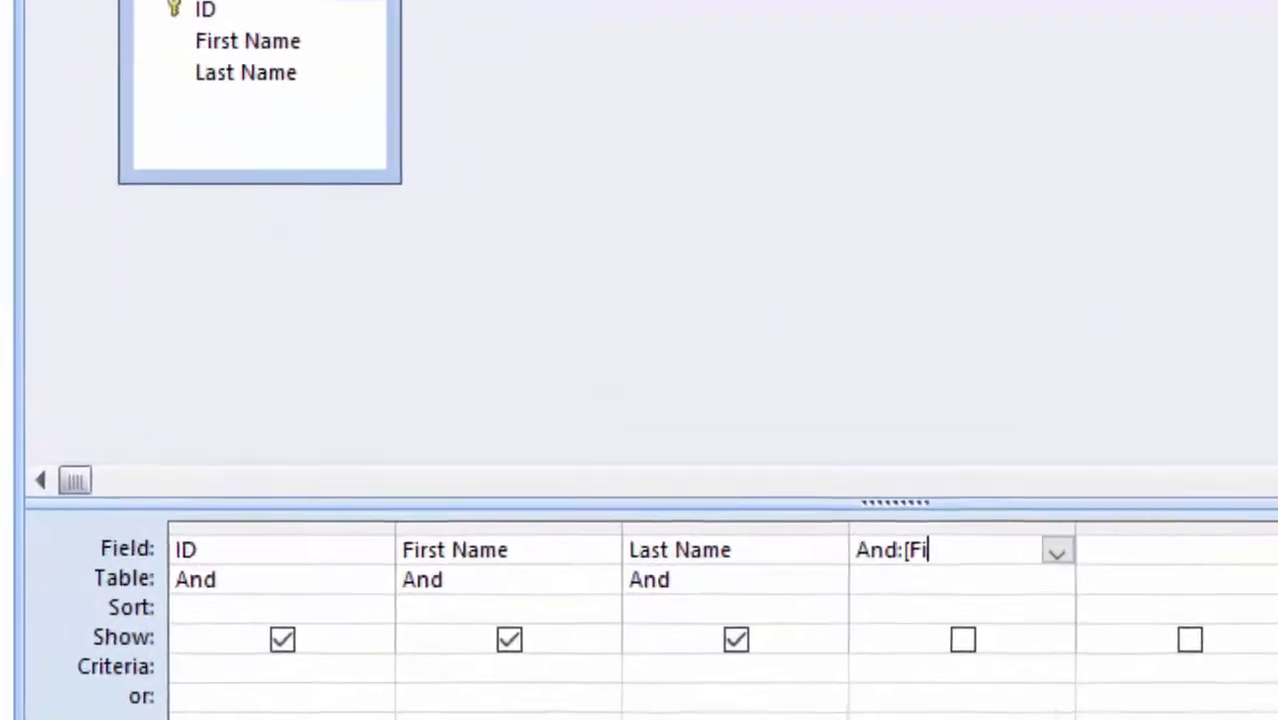
pyautogui.write('st]')
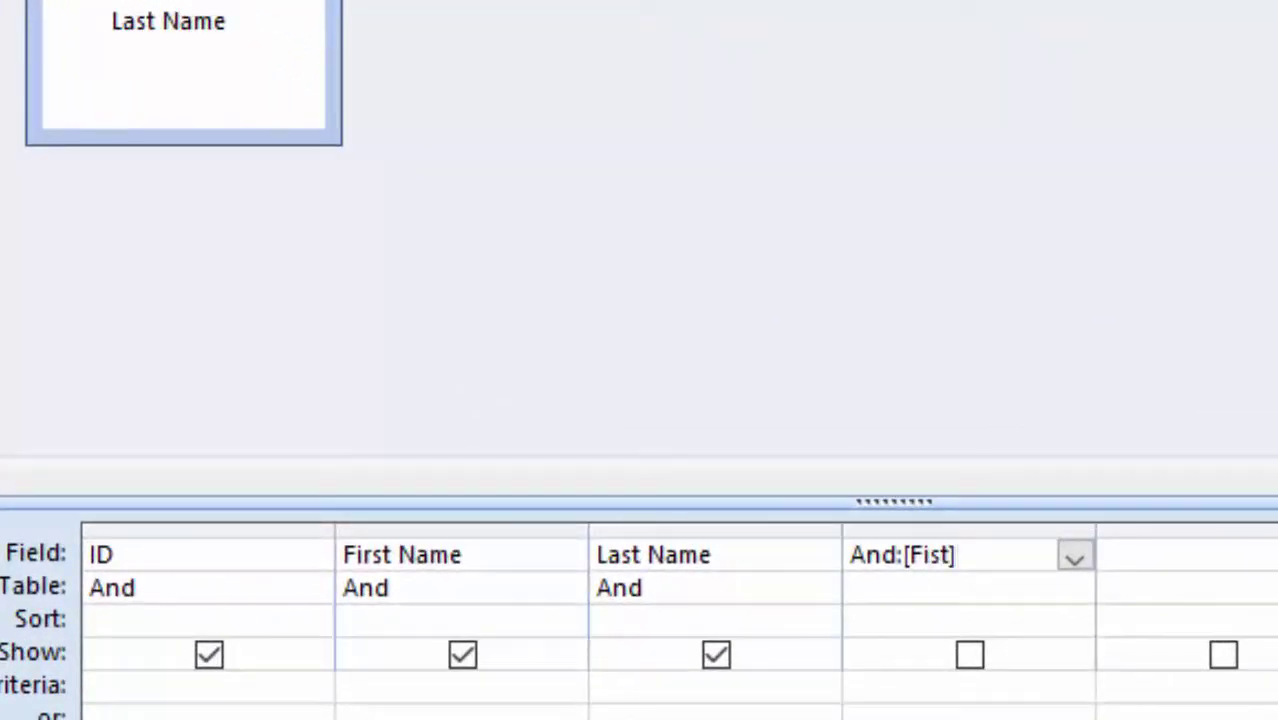
pyautogui.press('BackSpace')
pyautogui.press('BackSpace')
pyautogui.press('BackSpace')
pyautogui.write('rst')
pyautogui.write(' Na')
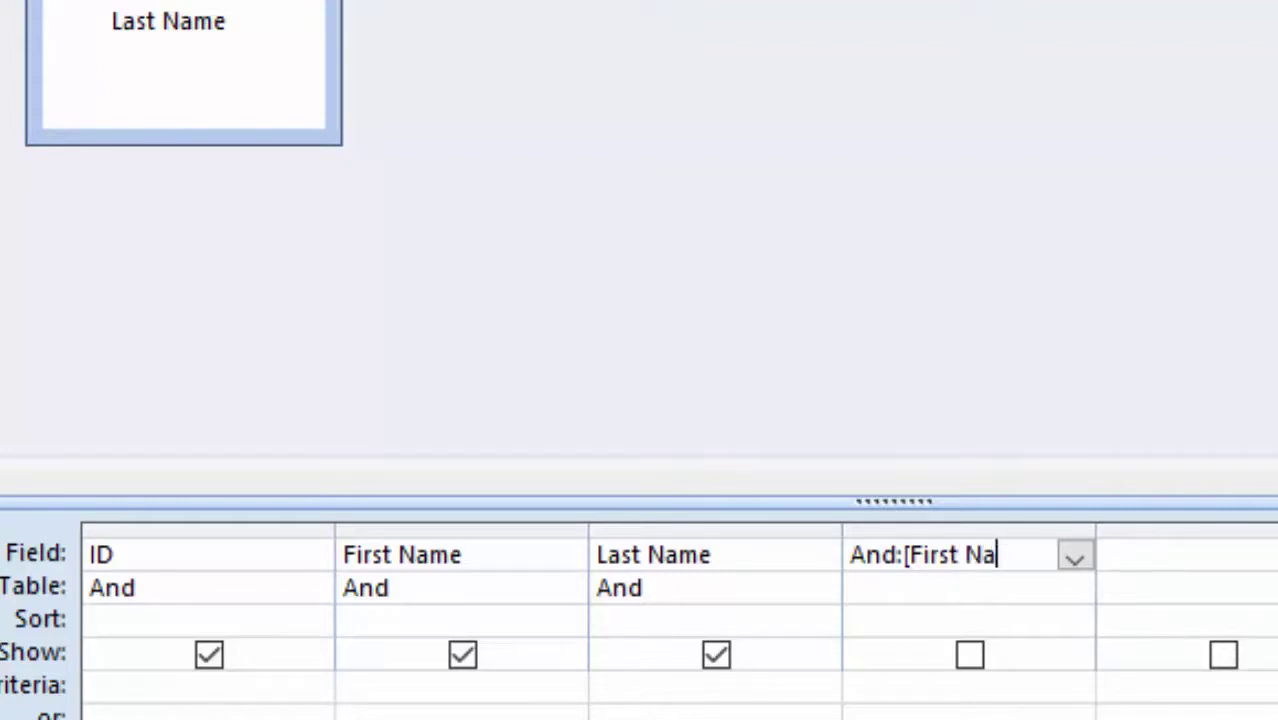
pyautogui.write('me]')
pyautogui.write('&')
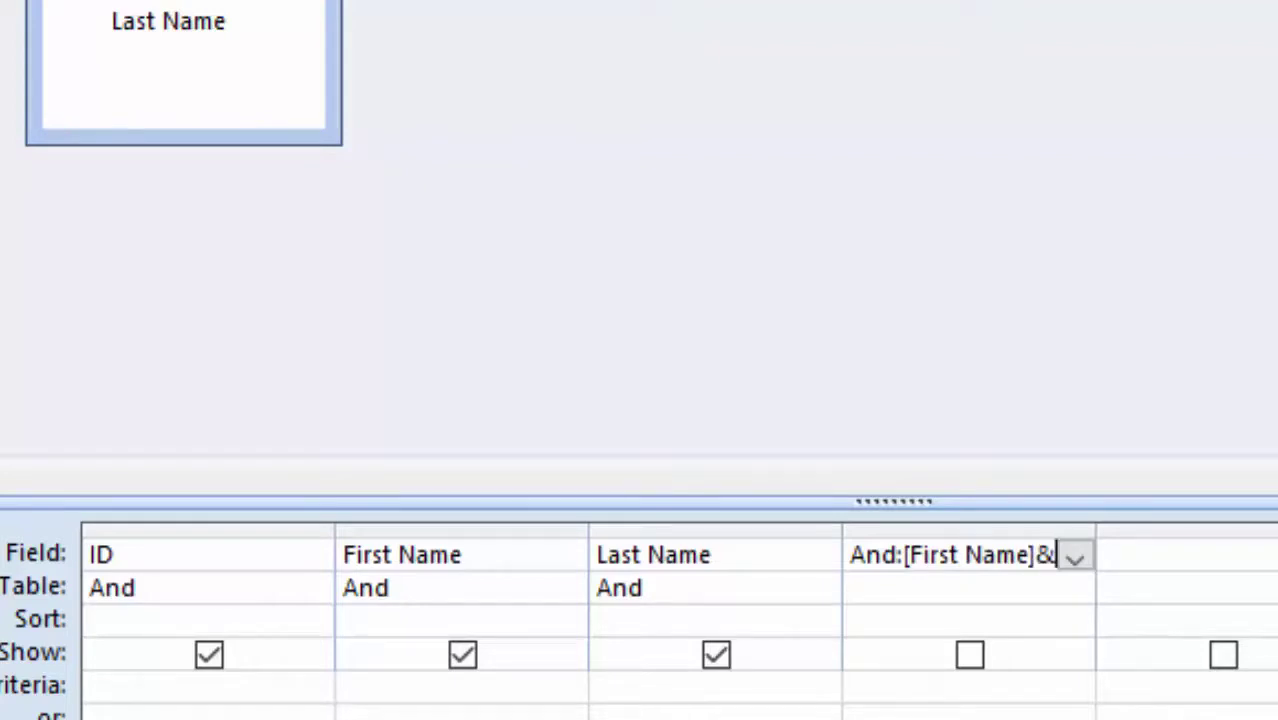
pyautogui.write('[')
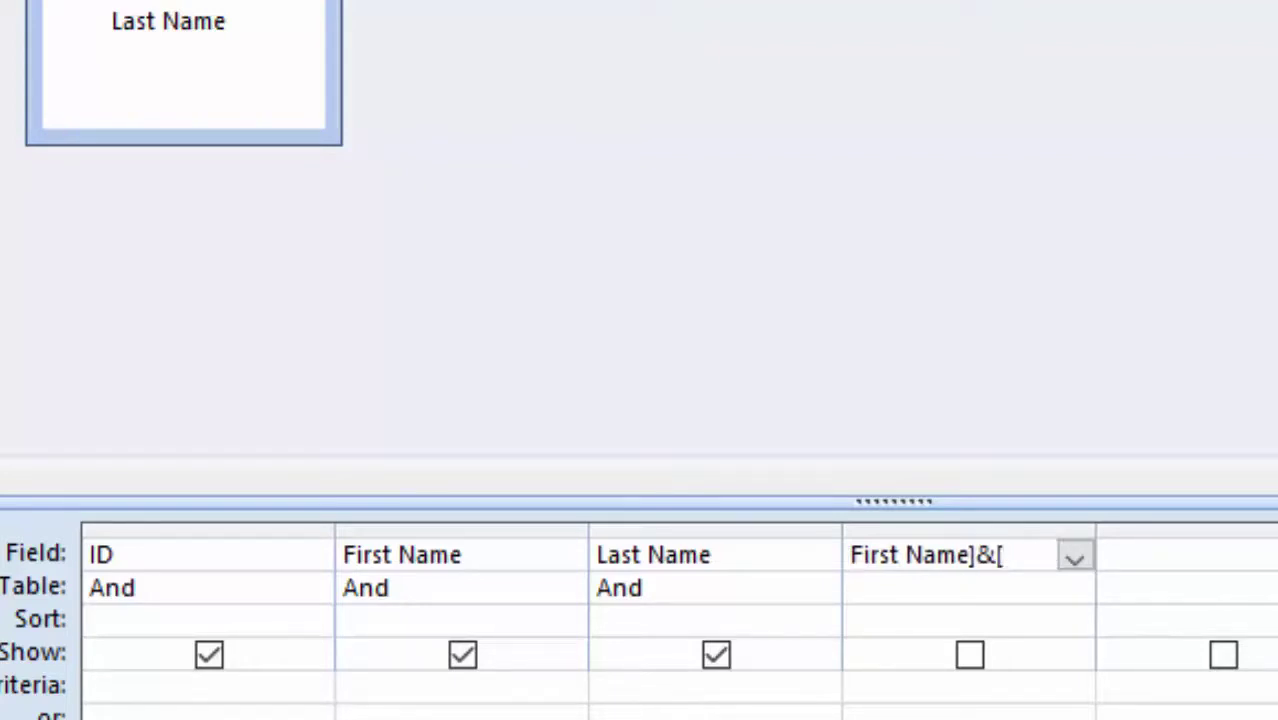
pyautogui.write('Last')
pyautogui.write(' Na')
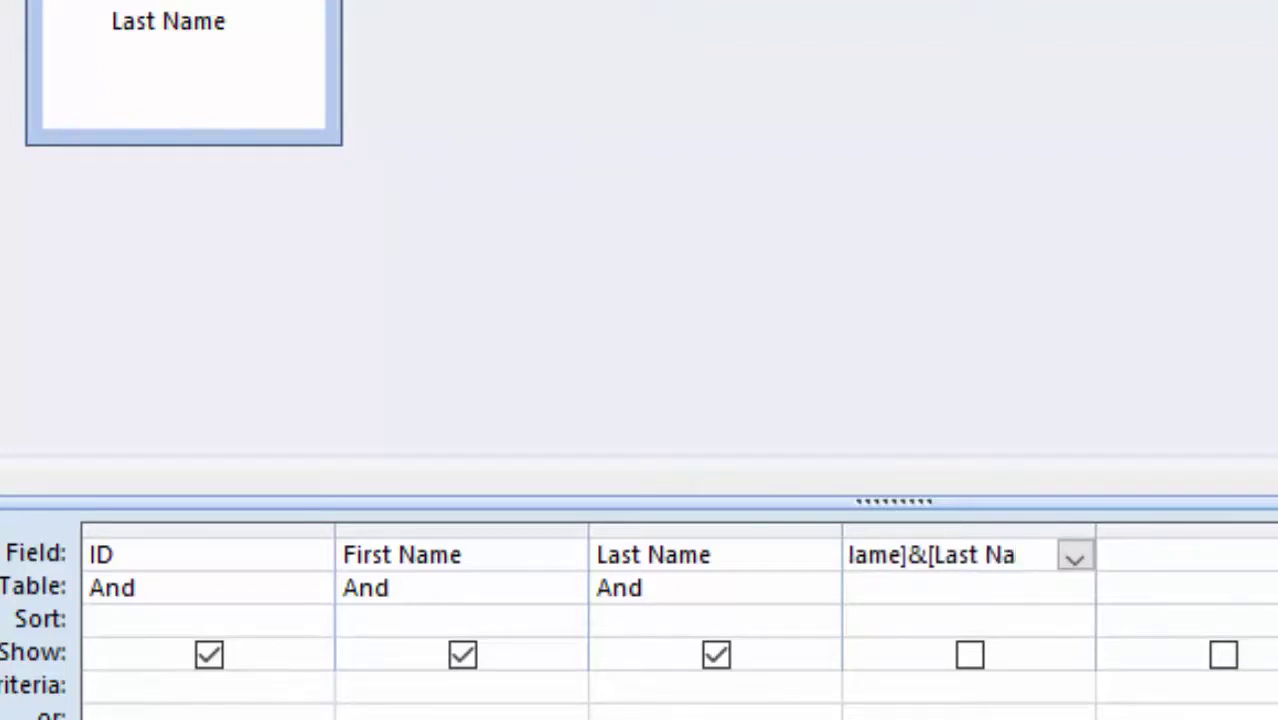
pyautogui.write('me')
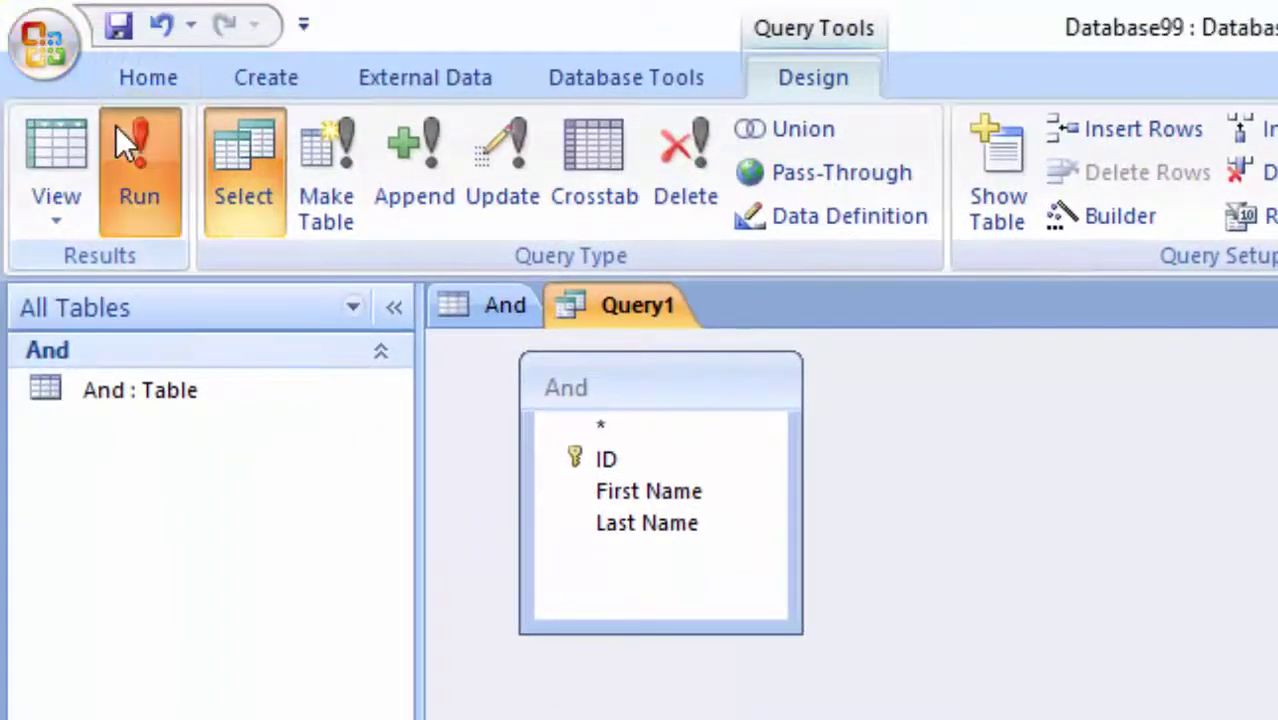
pyautogui.click(120, 138)
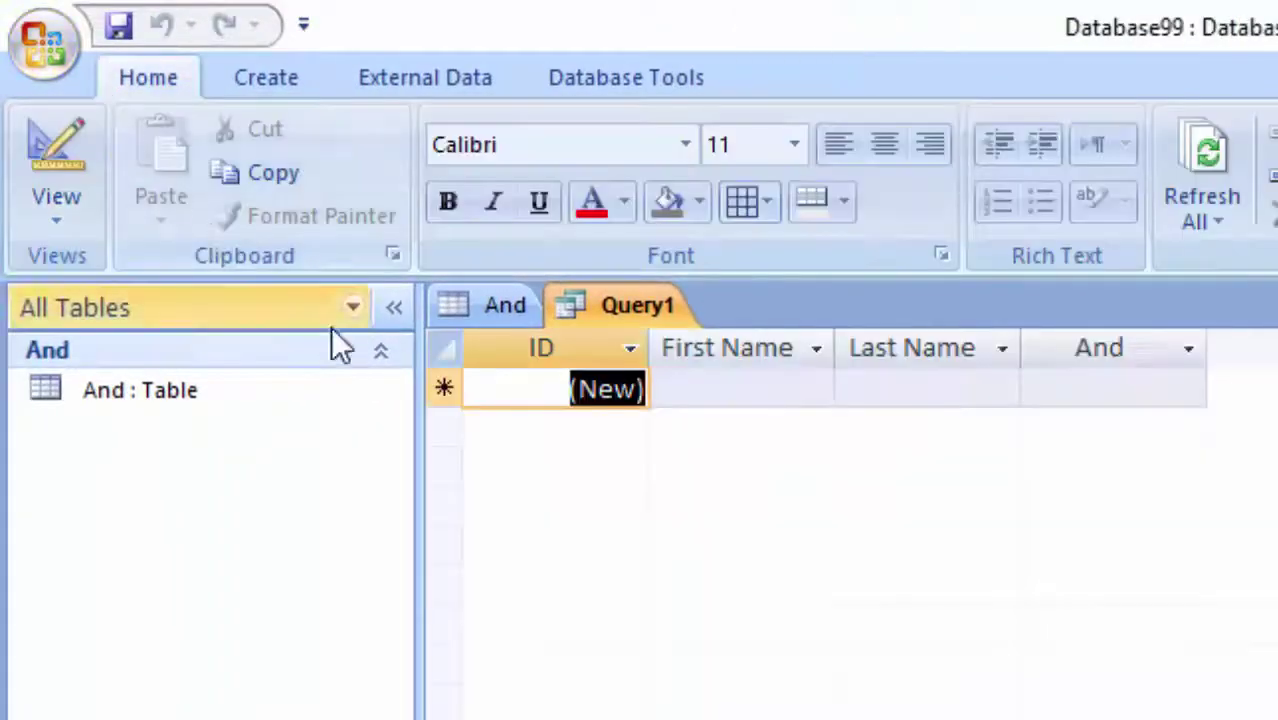
pyautogui.click(759, 388)
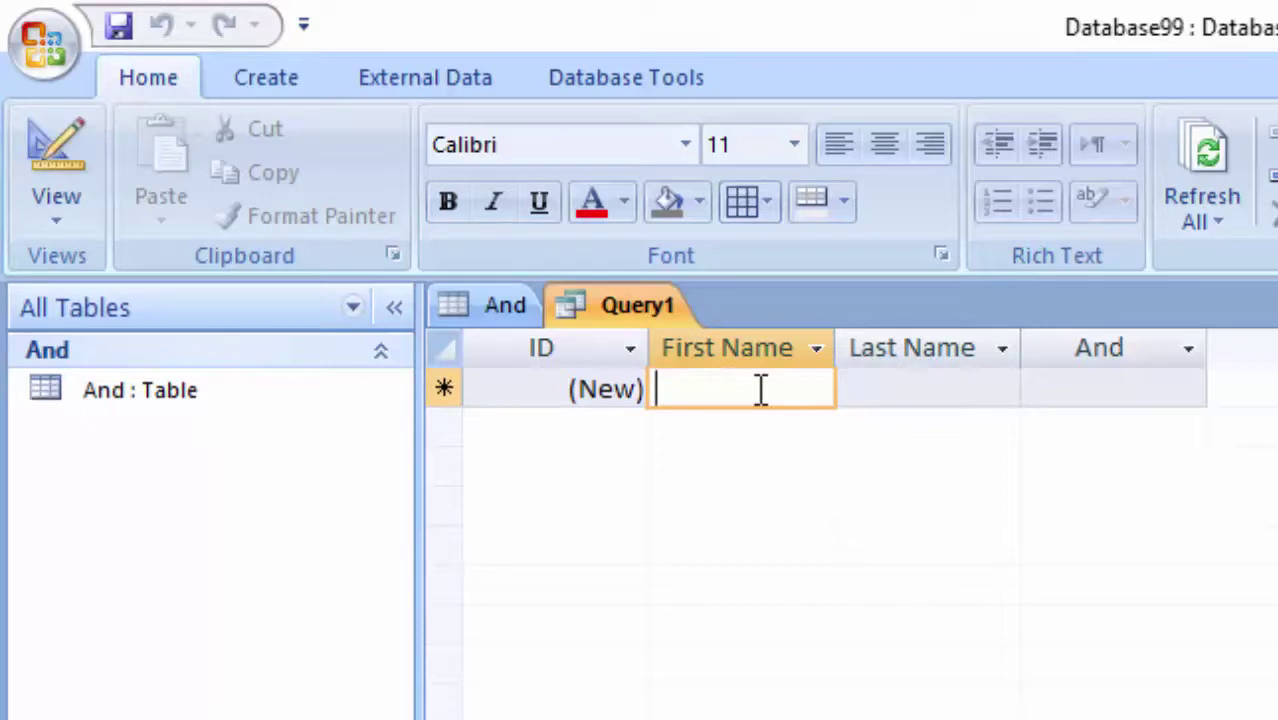
# Step: Enter three records of first and last names in the Query1 datasheet
pyautogui.write('Ram')
pyautogui.press('Tab')
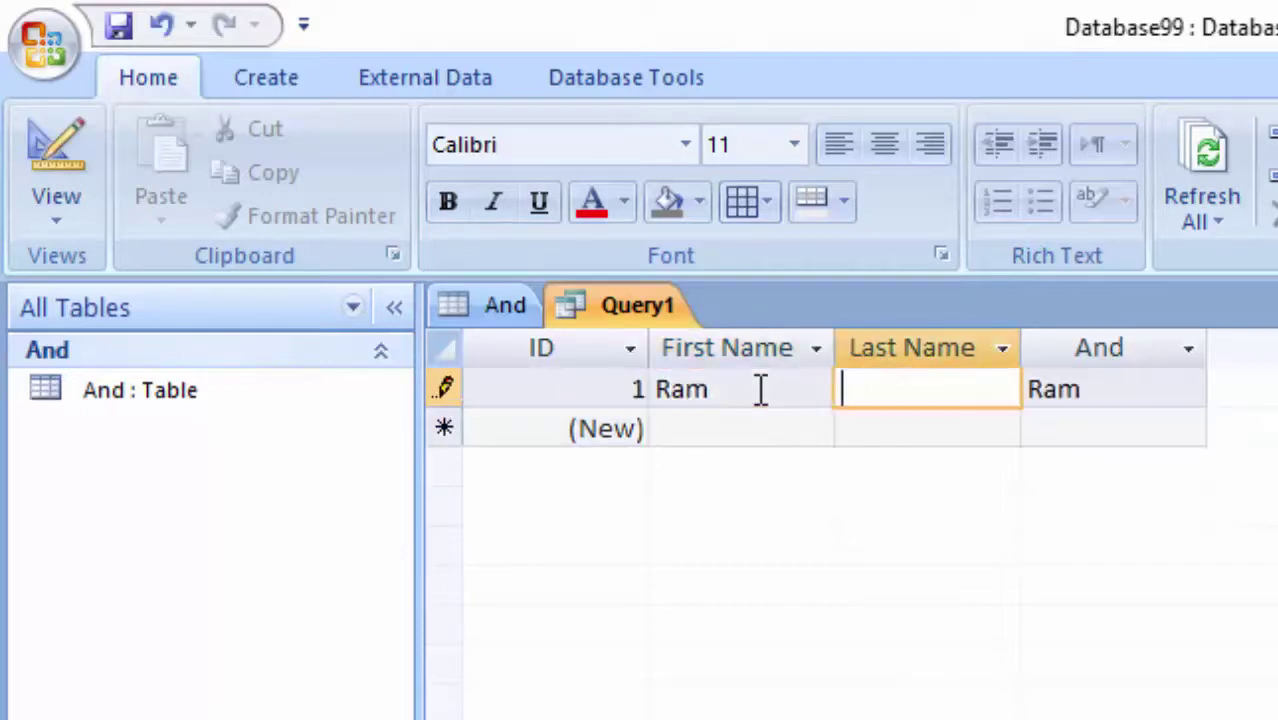
pyautogui.write('Sin')
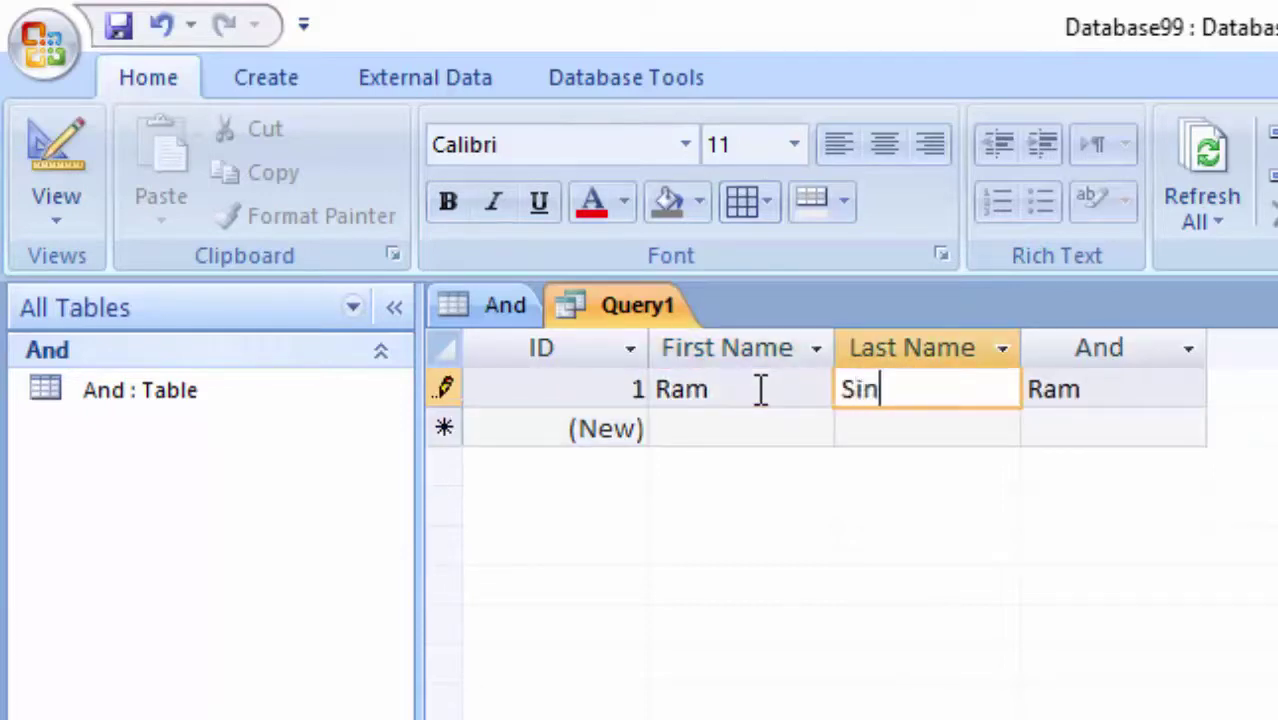
pyautogui.write('gh')
pyautogui.press('Tab')
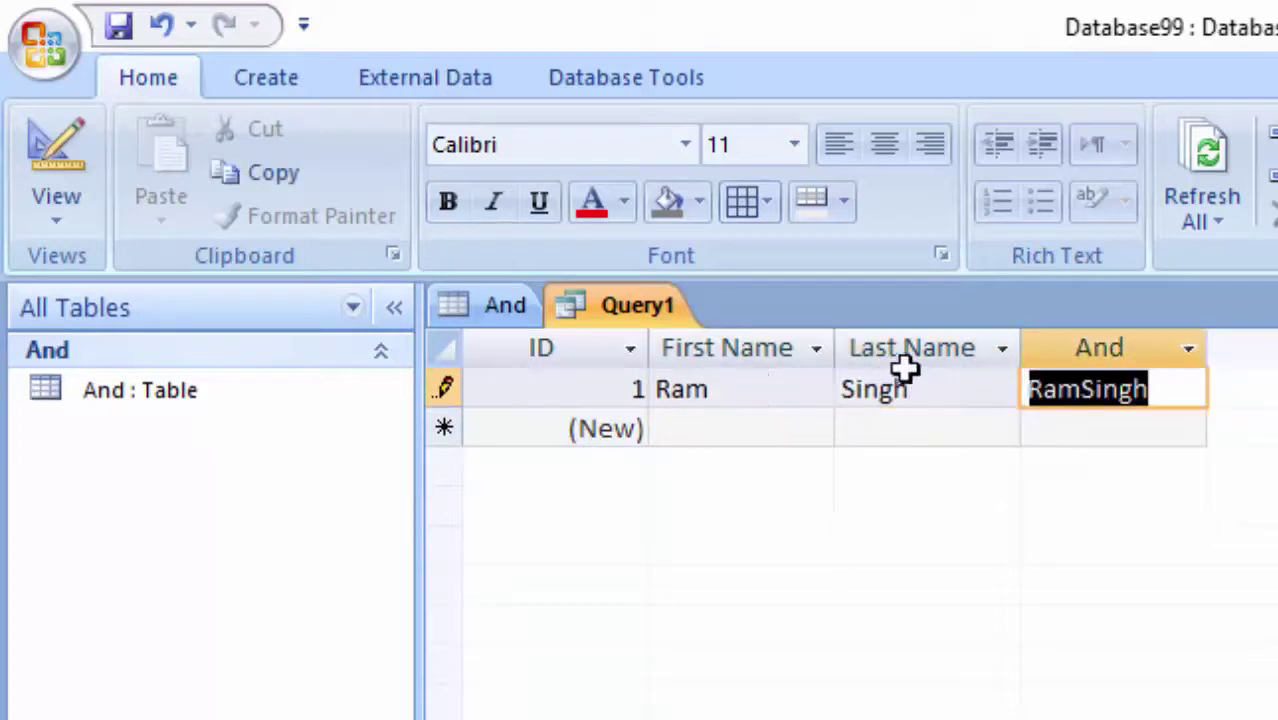
pyautogui.click(700, 430)
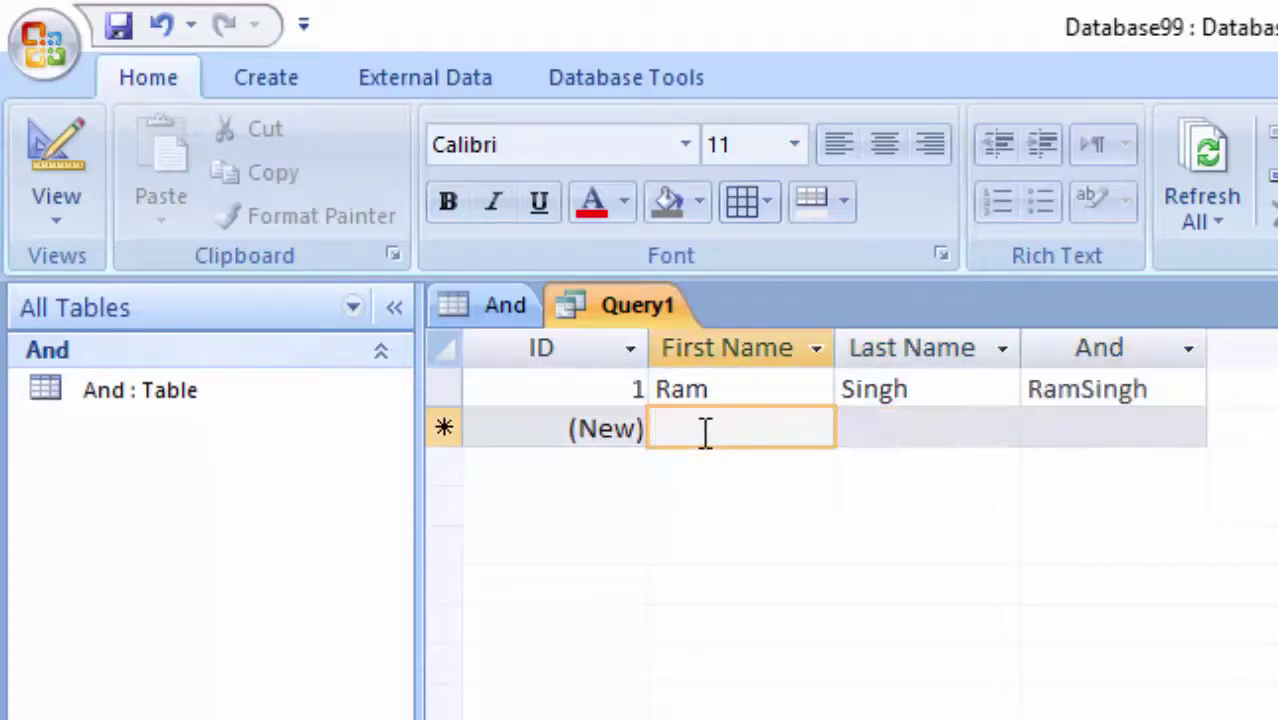
pyautogui.write('R')
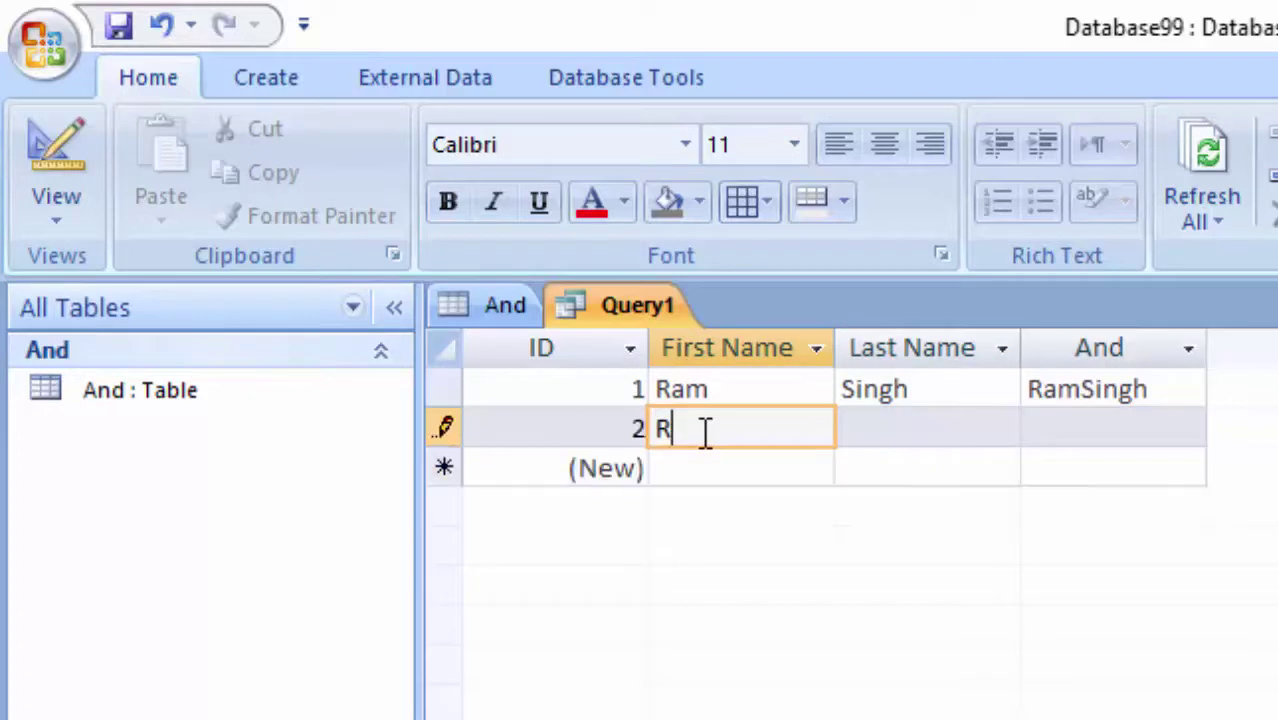
pyautogui.write('avi')
pyautogui.press('Tab')
pyautogui.write('Rai')
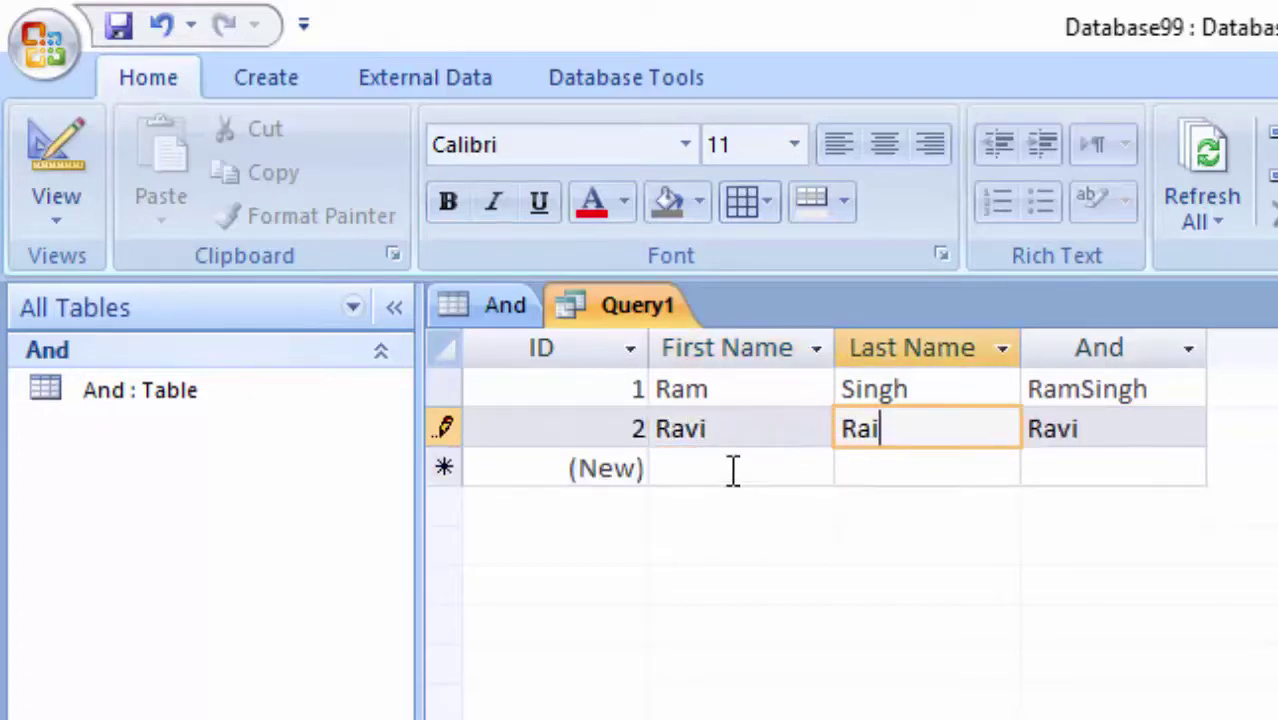
pyautogui.click(736, 467)
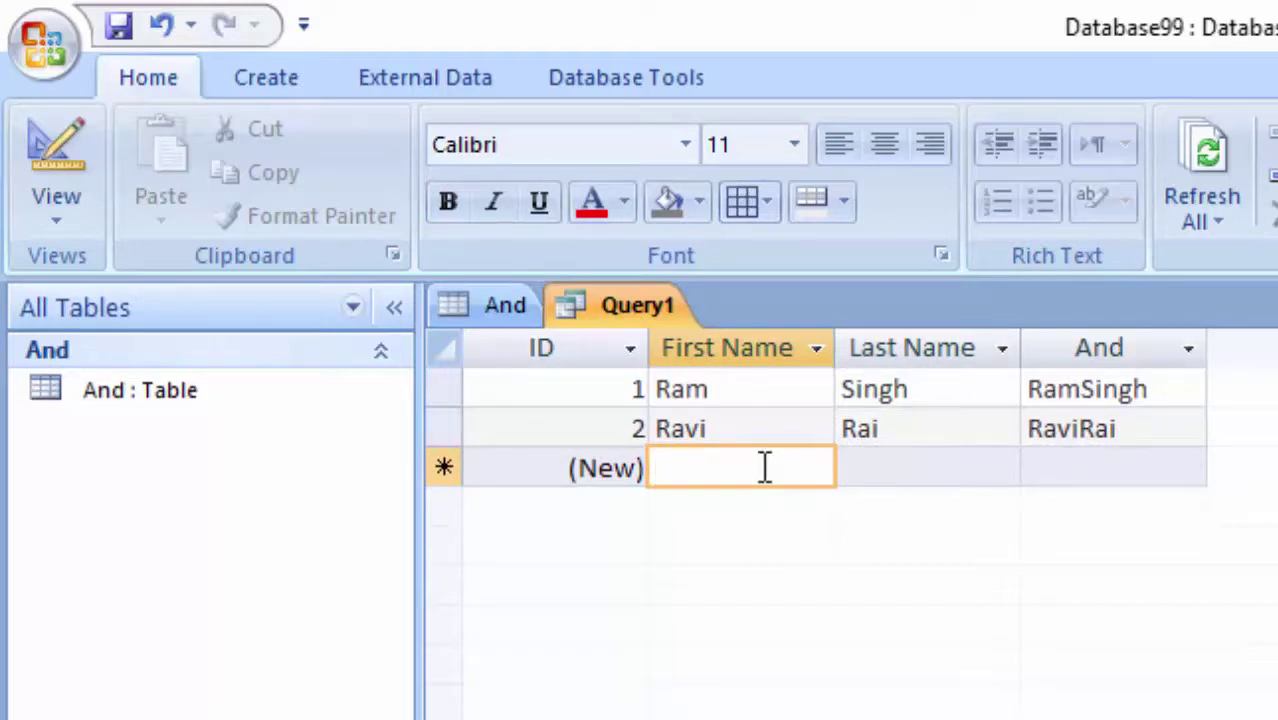
pyautogui.write('Andhal')
pyautogui.press('Tab')
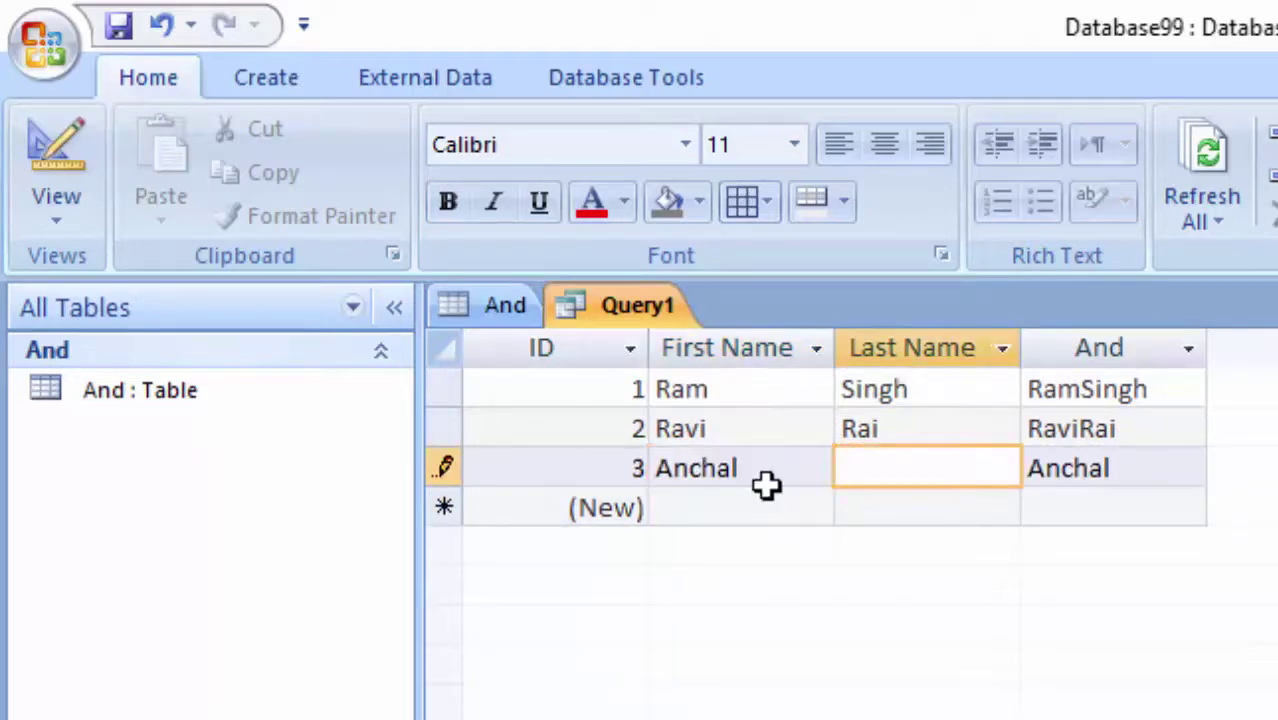
pyautogui.write('Singh')
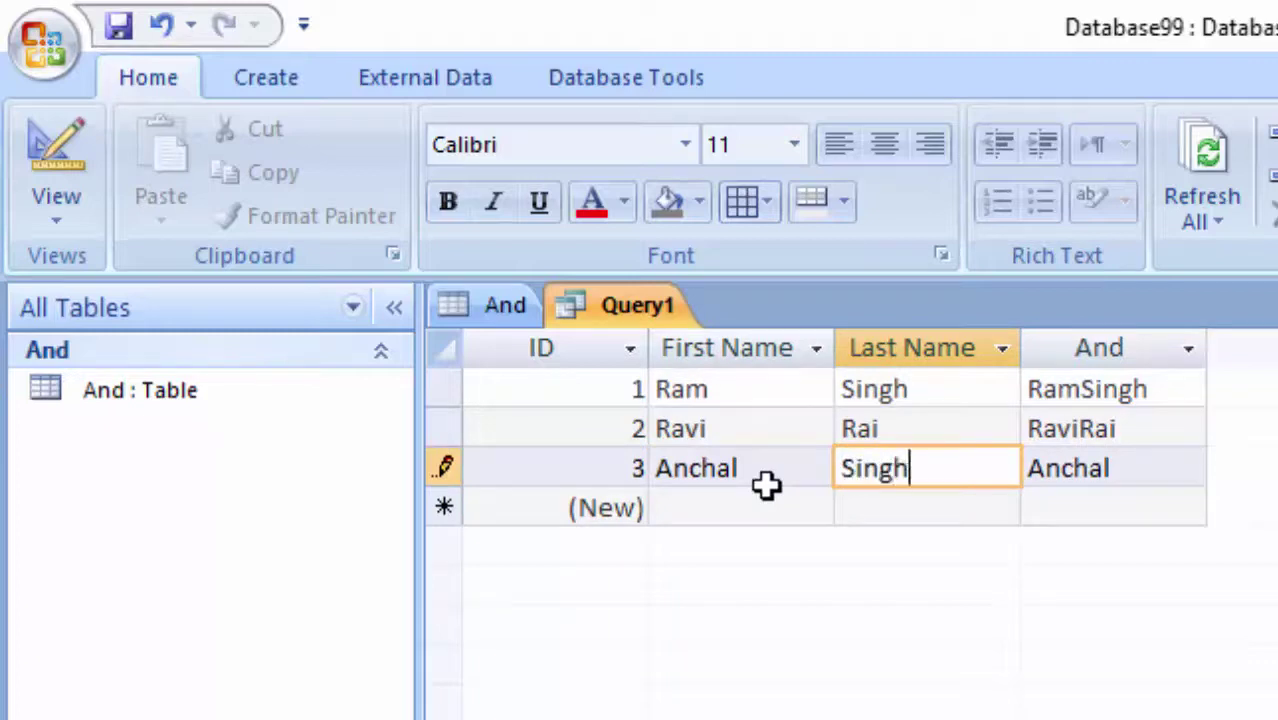
pyautogui.click(673, 508)
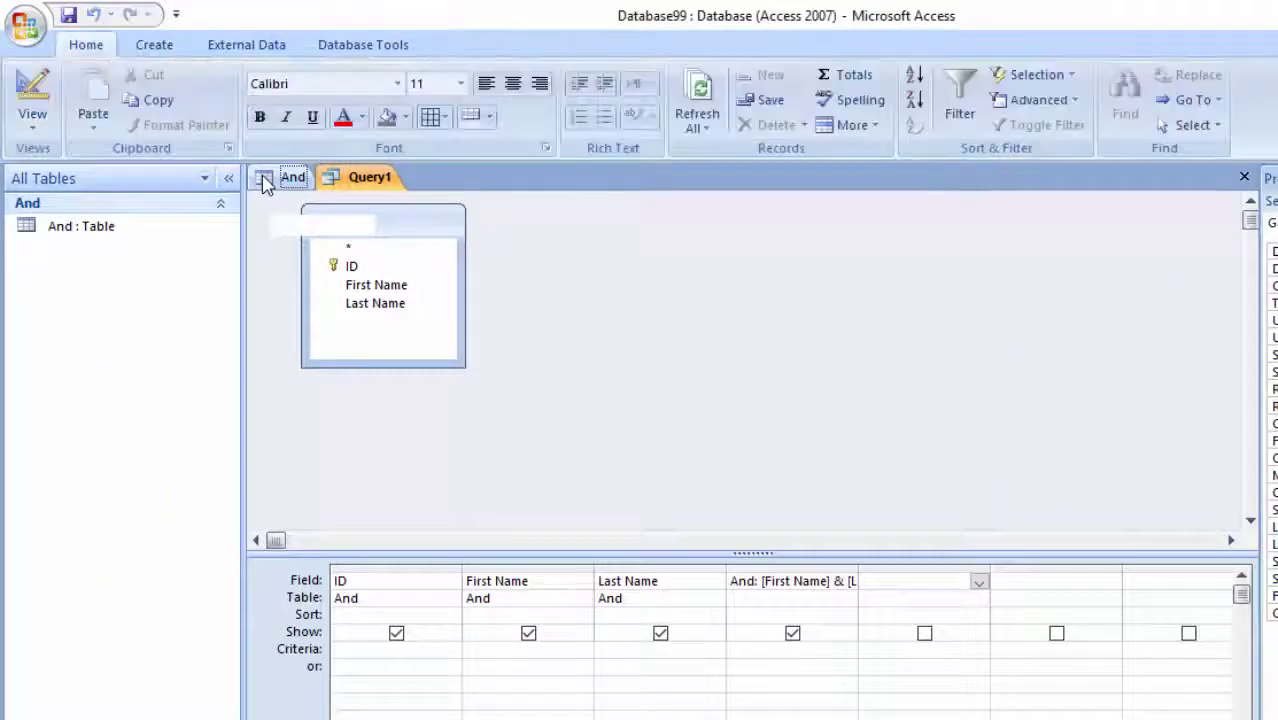
# Step: Open the And table in Design view
pyautogui.click(265, 180)
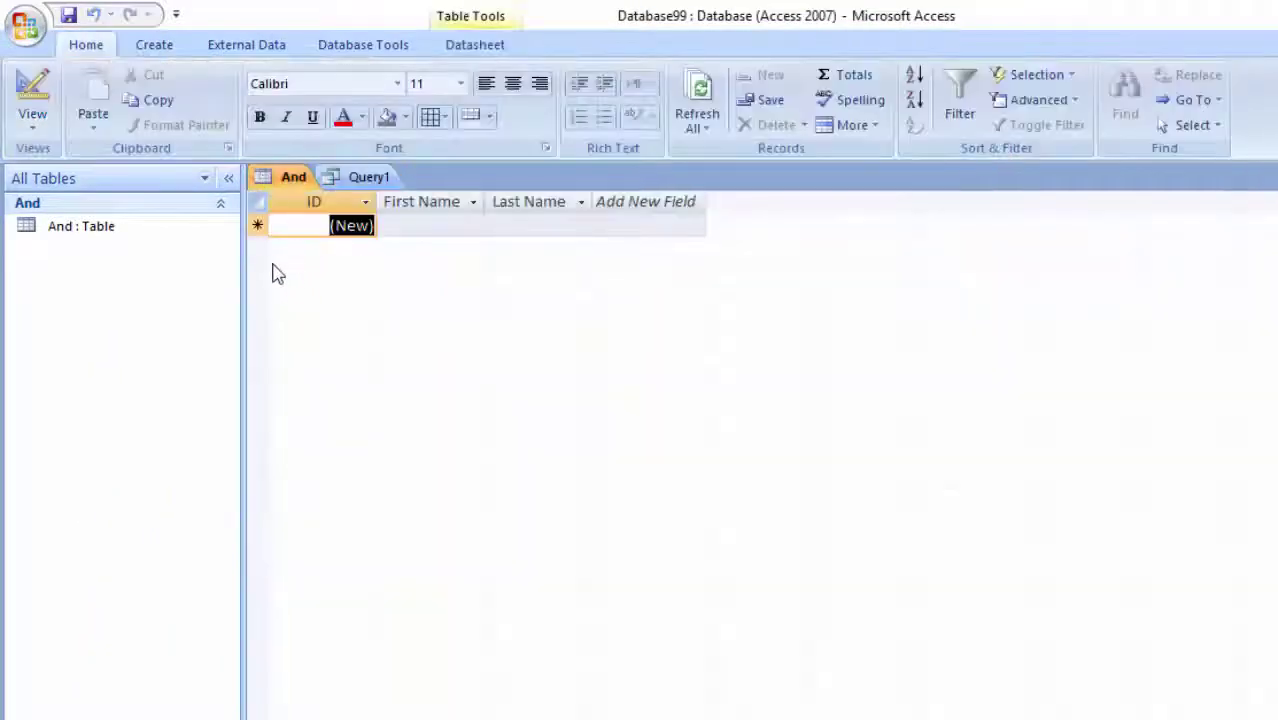
pyautogui.click(30, 125)
pyautogui.click(60, 314)
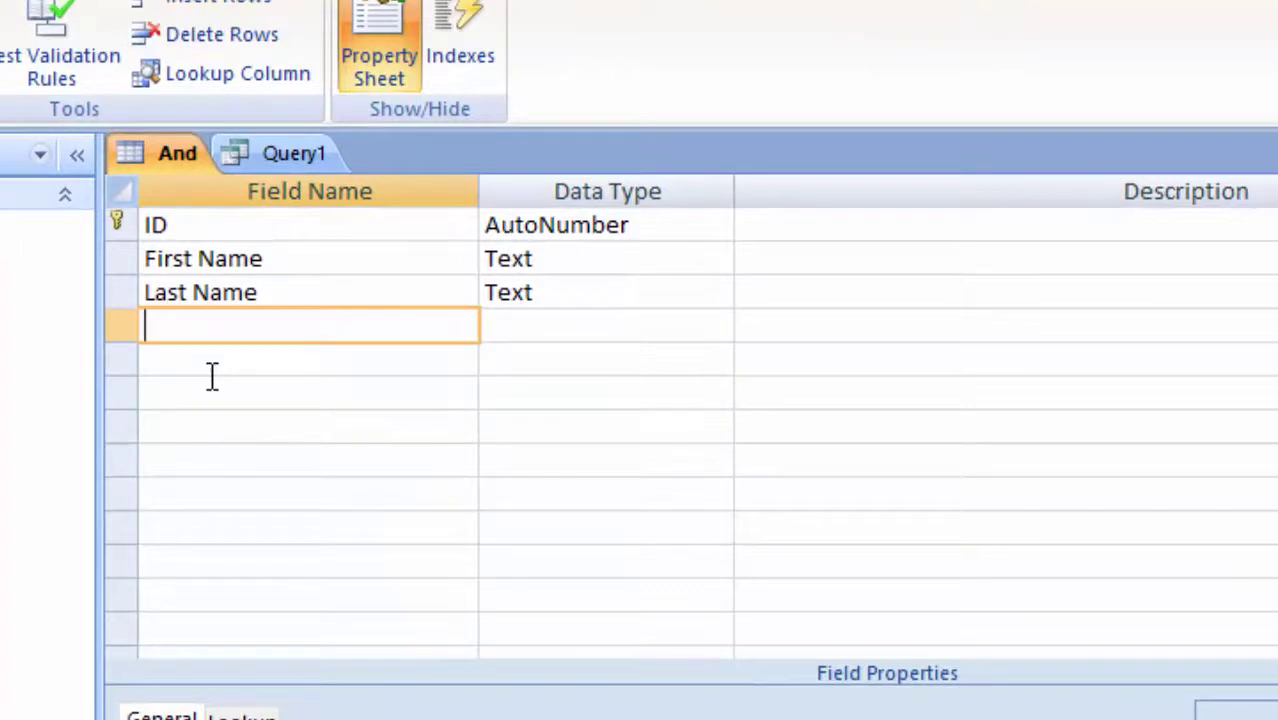
# Step: Add Num1 and Num2 fields with the Number data type and save the table
pyautogui.write('Num1')
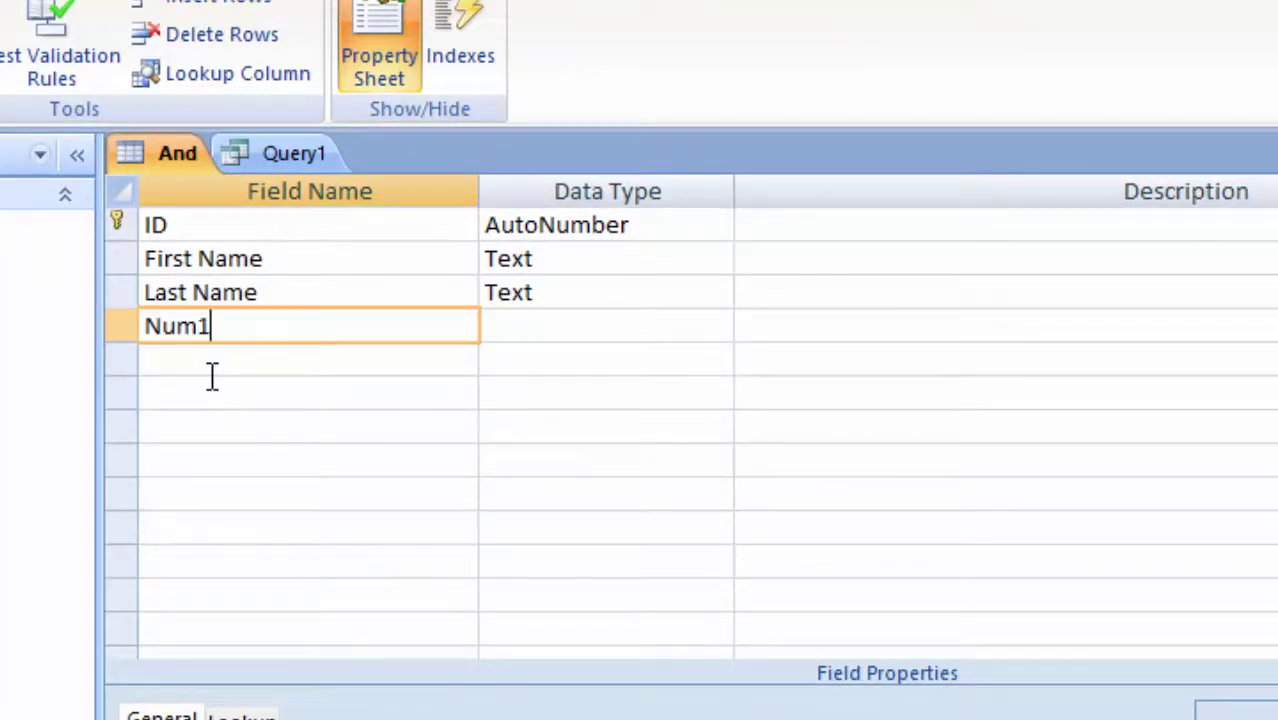
pyautogui.press('Tab')
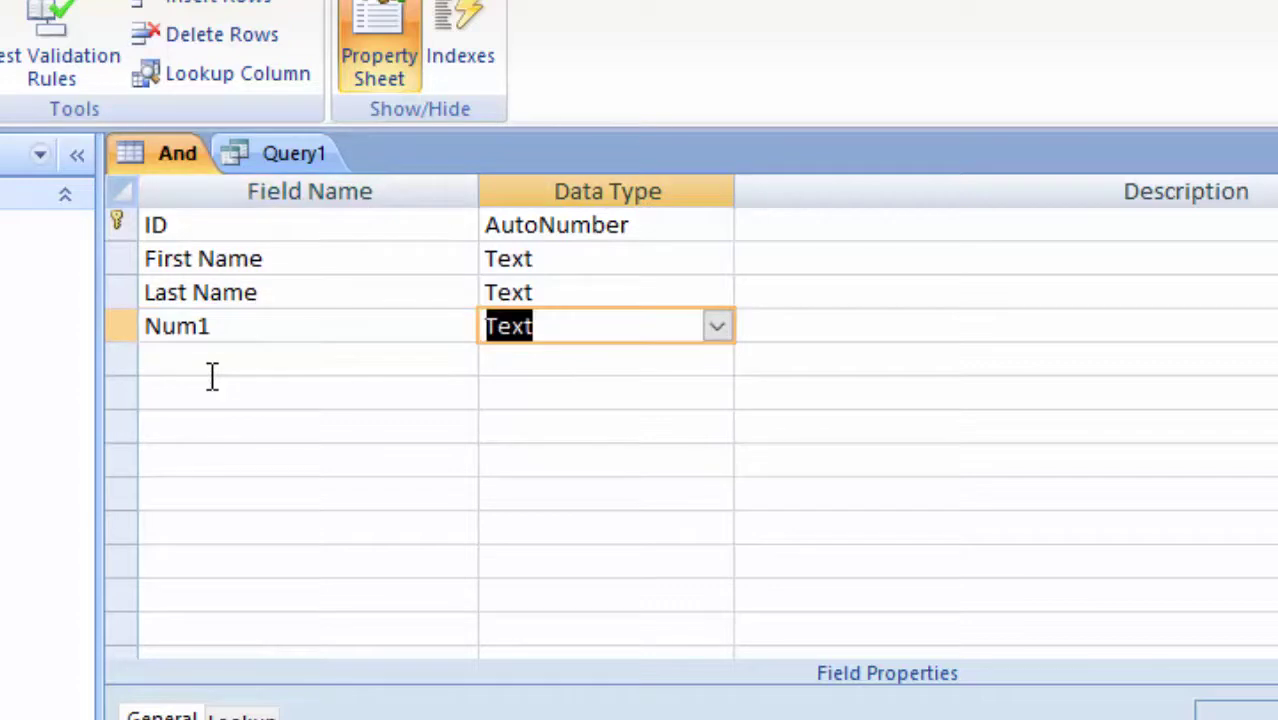
pyautogui.click(212, 374)
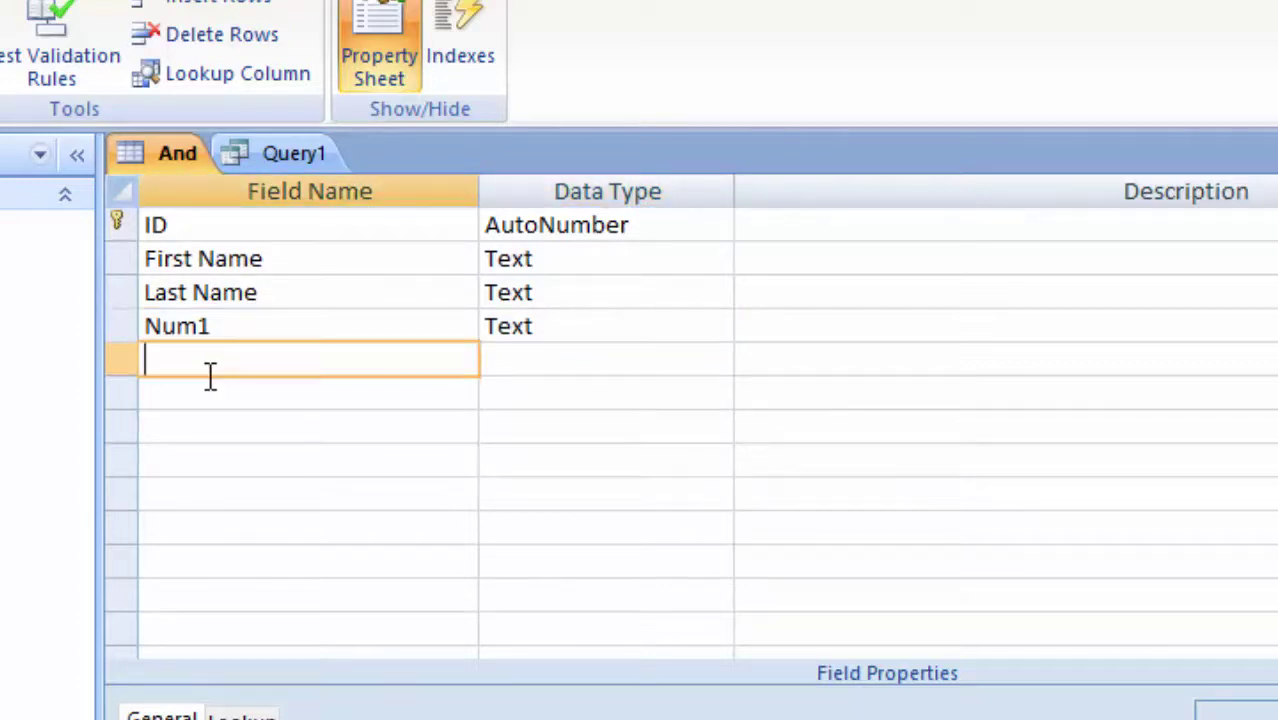
pyautogui.write('Num2')
pyautogui.click(600, 366)
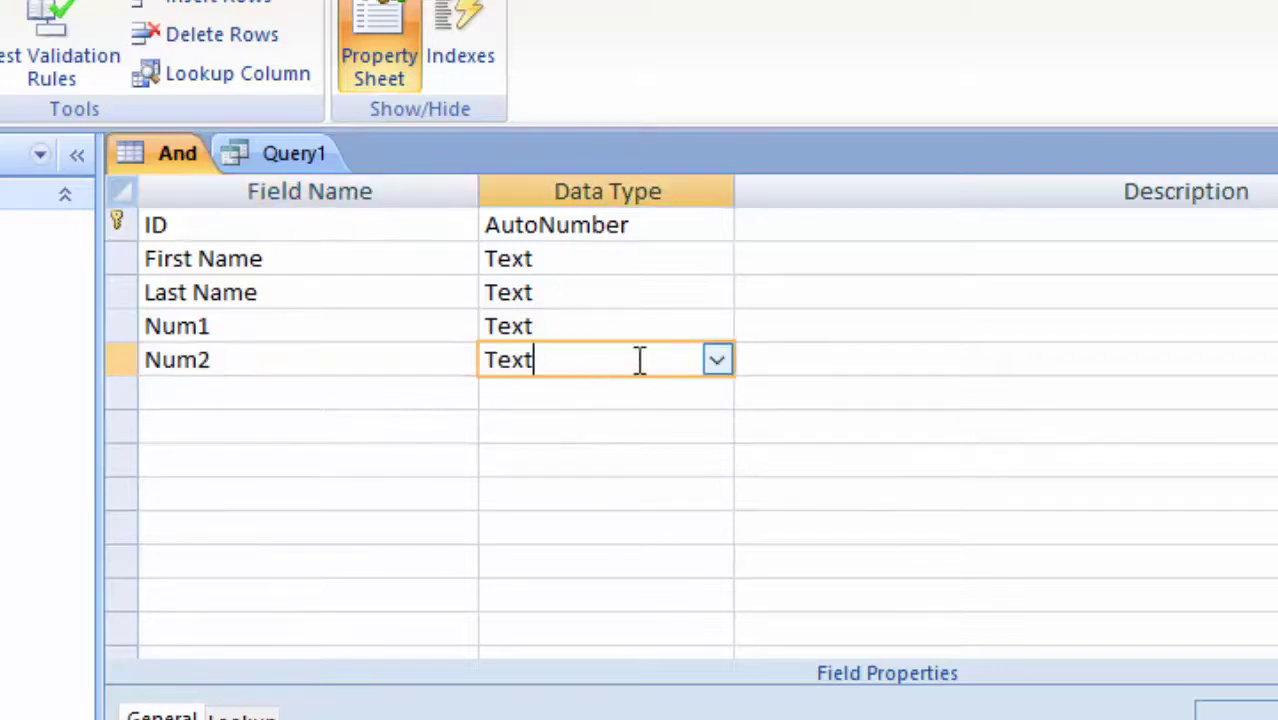
pyautogui.click(720, 360)
pyautogui.click(652, 460)
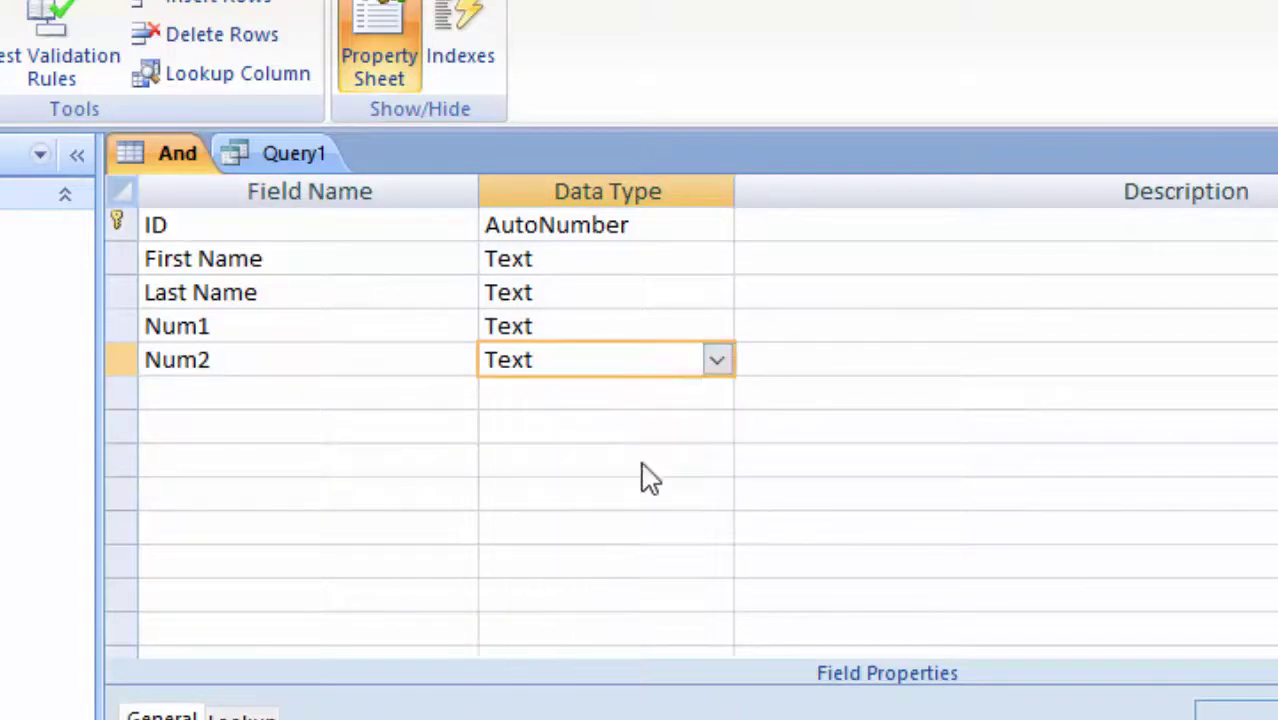
pyautogui.click(631, 311)
pyautogui.click(730, 336)
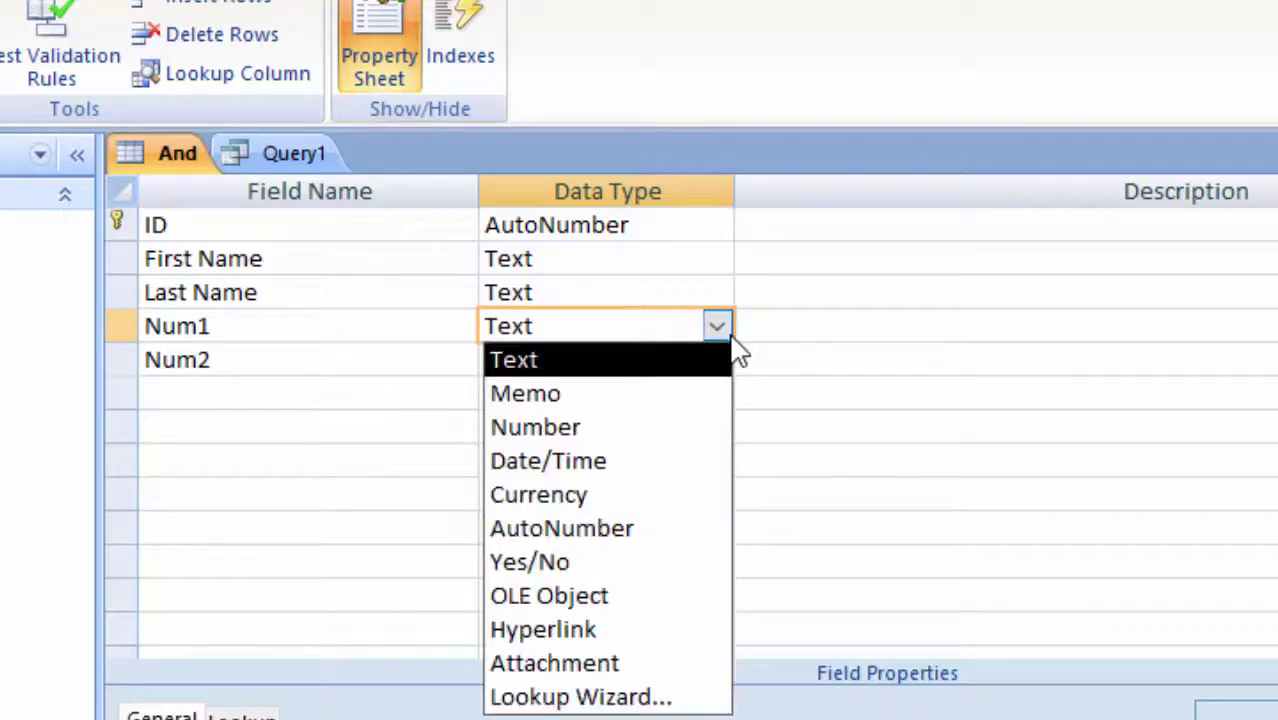
pyautogui.click(645, 438)
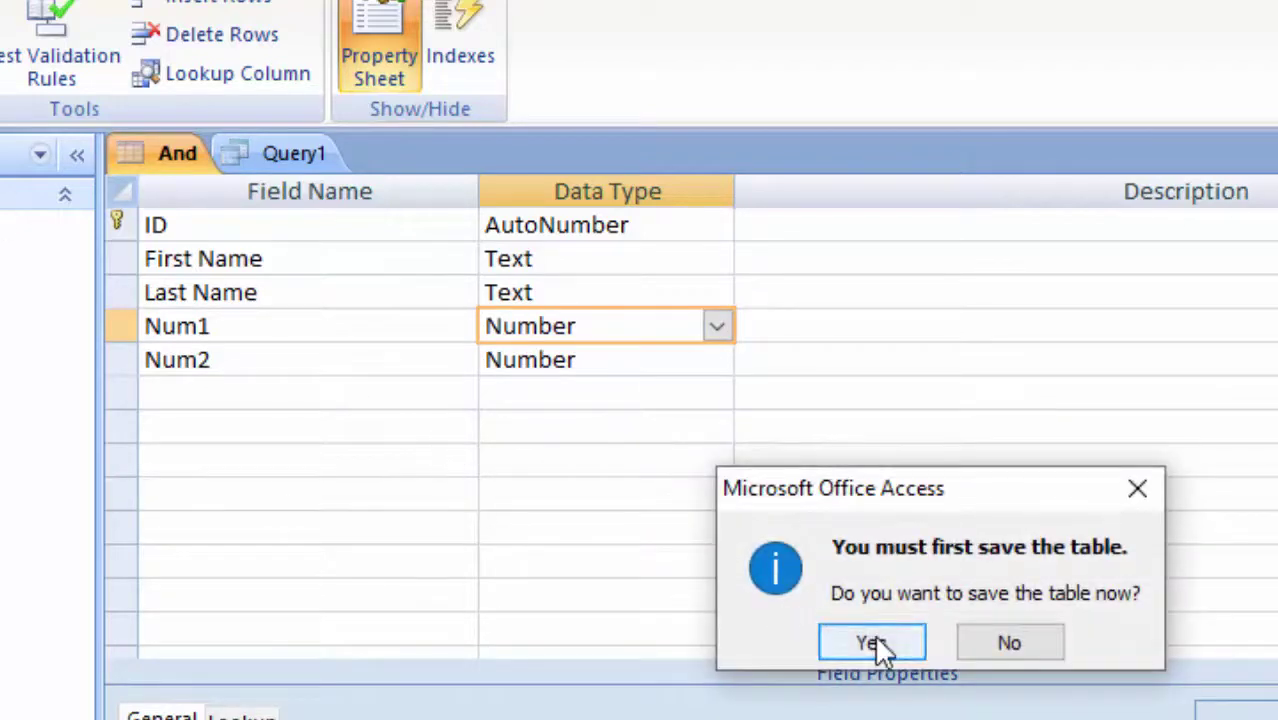
pyautogui.click(874, 638)
# Step: Select the Num1 and Num2 cells in the first record of the And datasheet
pyautogui.click(707, 222)
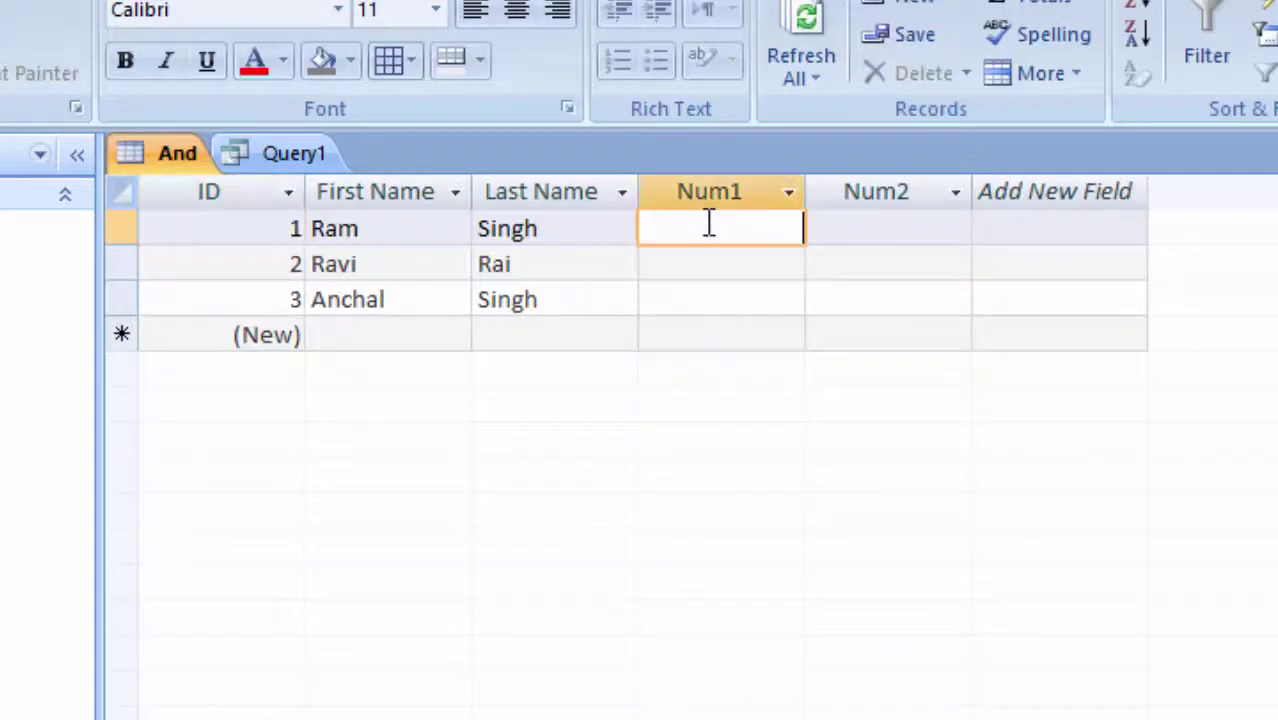
pyautogui.click(888, 230)
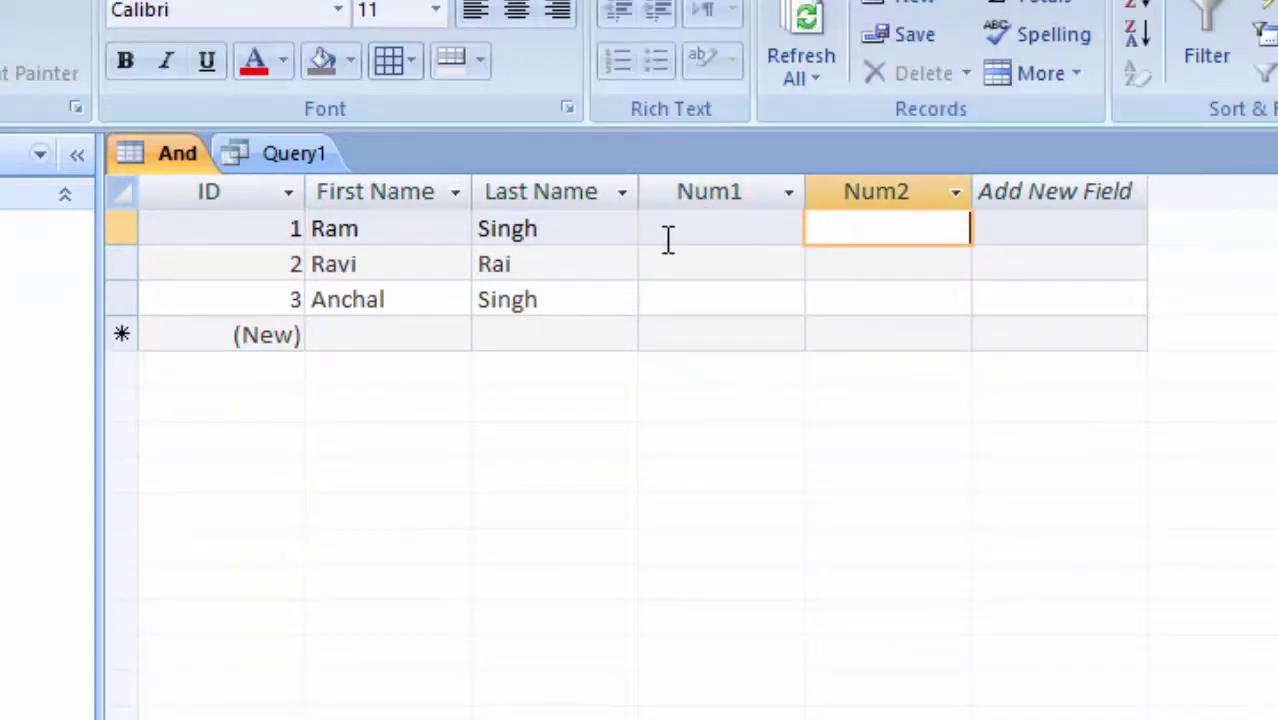
pyautogui.click(707, 214)
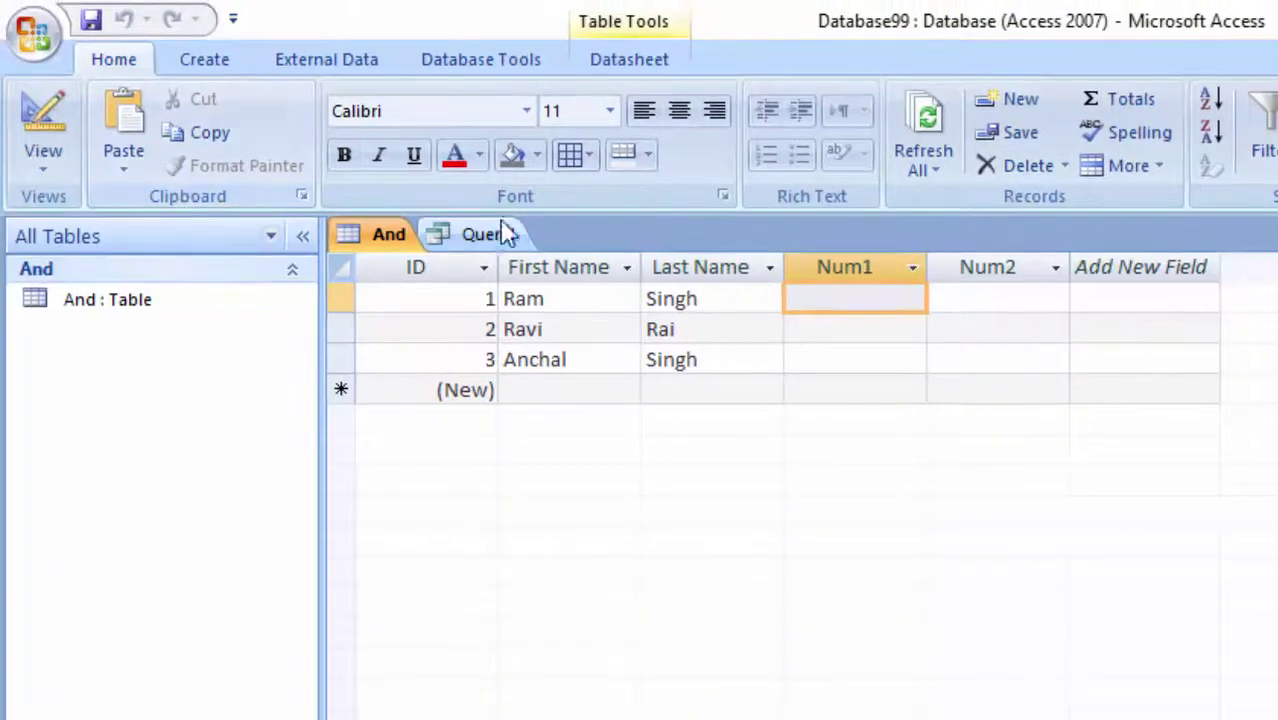
# Step: Run Query1 and return it to Design view
pyautogui.click(480, 234)
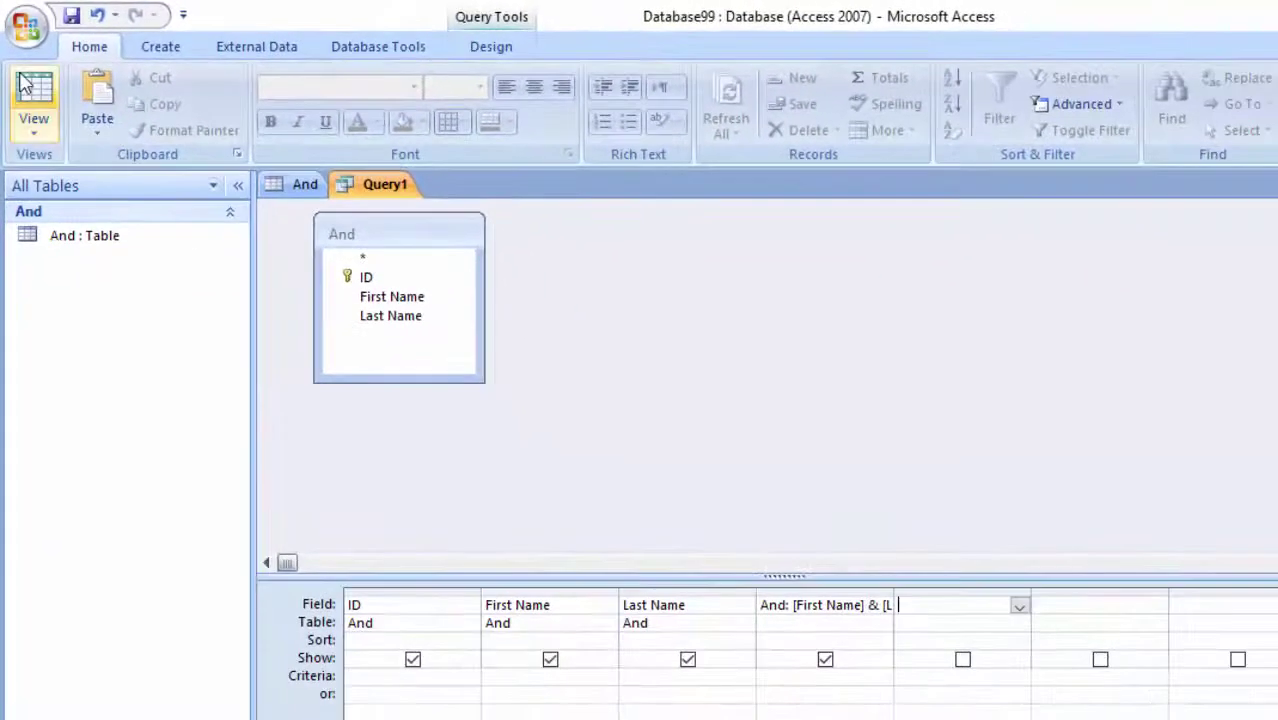
pyautogui.click(26, 84)
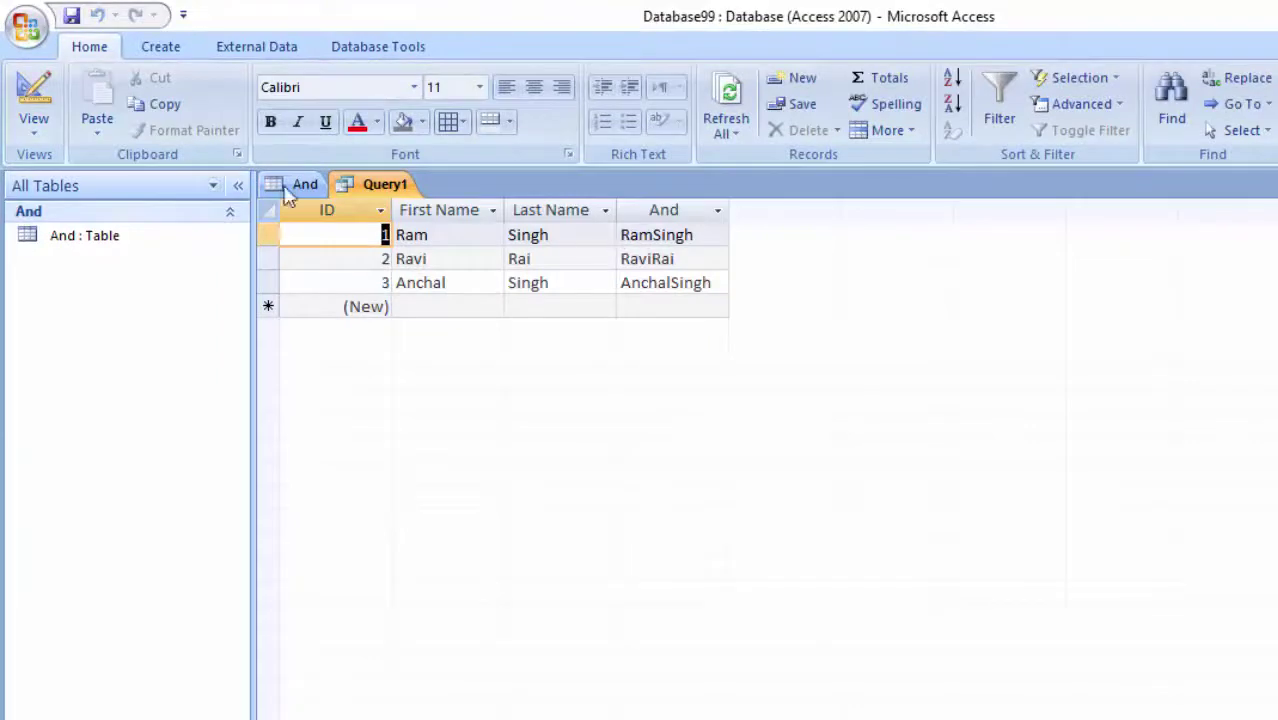
pyautogui.click(34, 120)
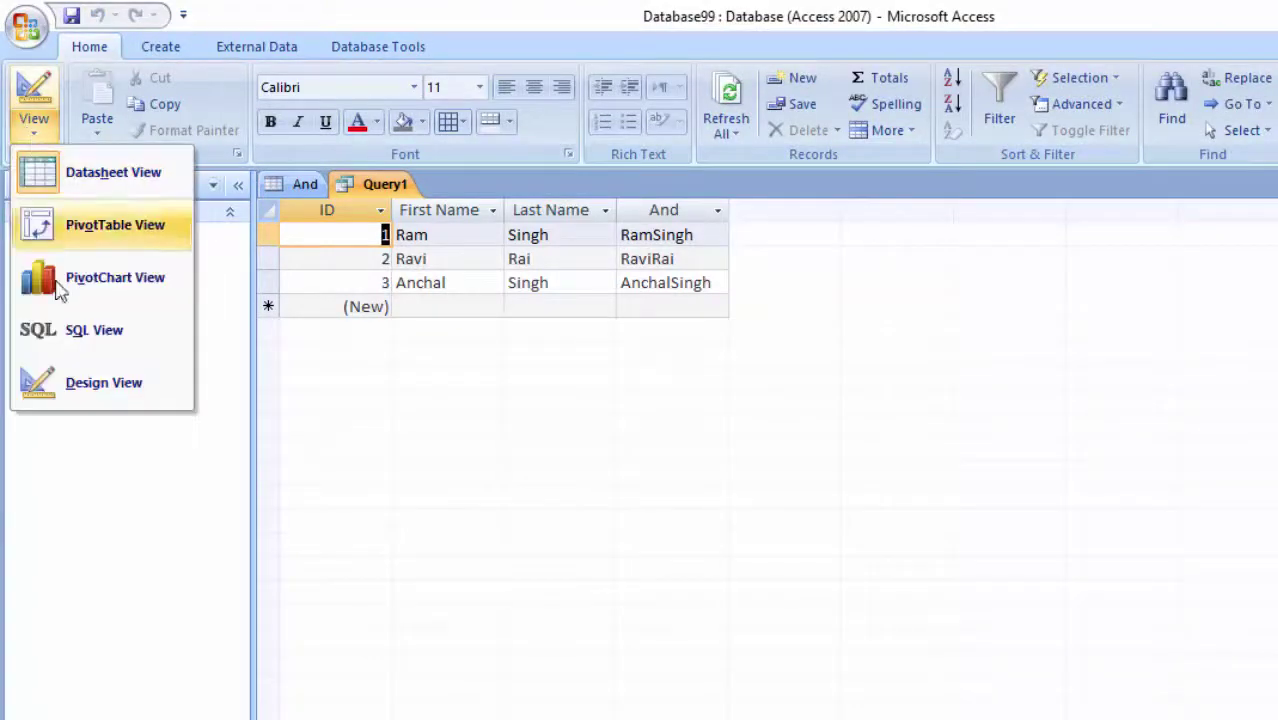
pyautogui.click(88, 380)
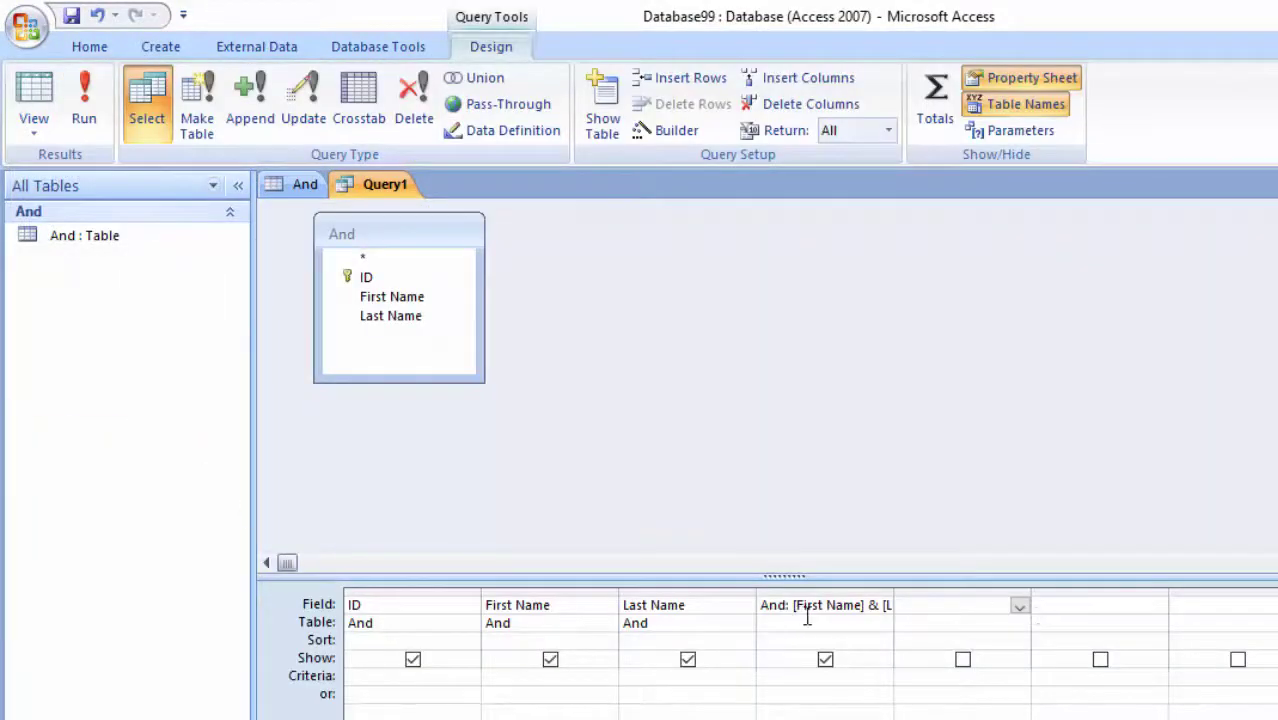
pyautogui.click(924, 604)
# Step: Close Query1, choosing not to save its changes
pyautogui.rightClick(362, 195)
pyautogui.click(410, 253)
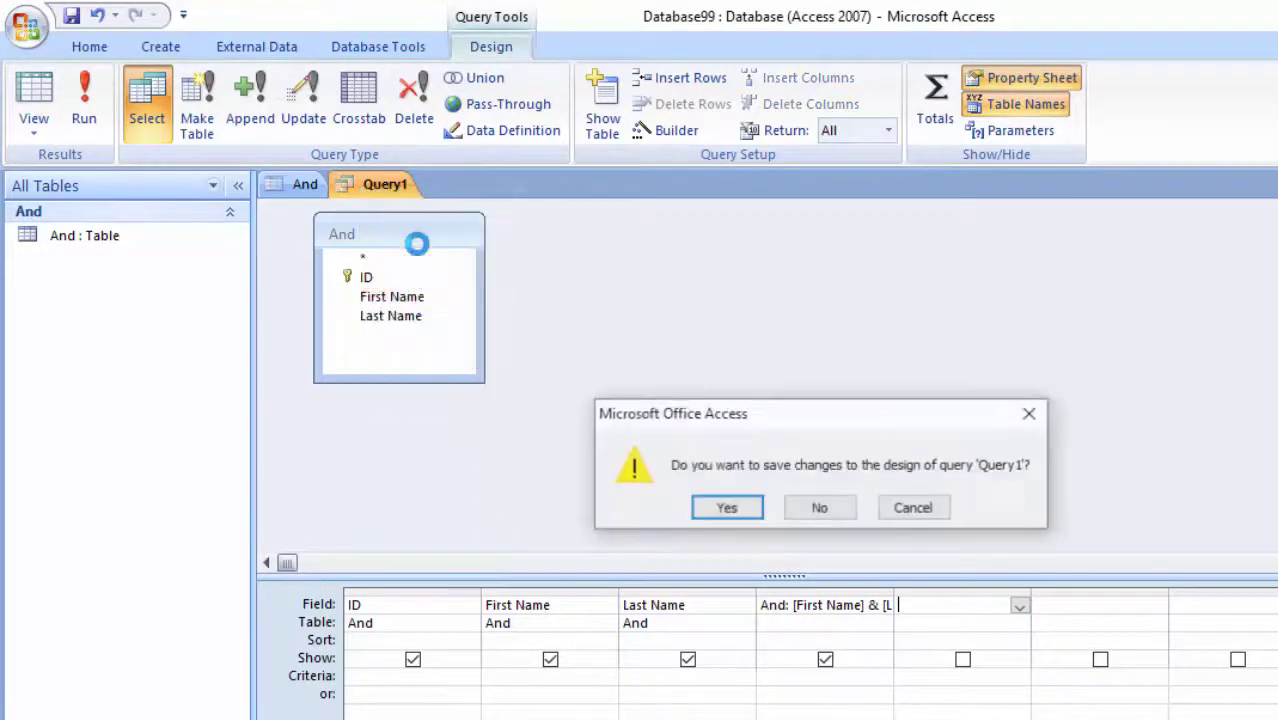
pyautogui.click(913, 508)
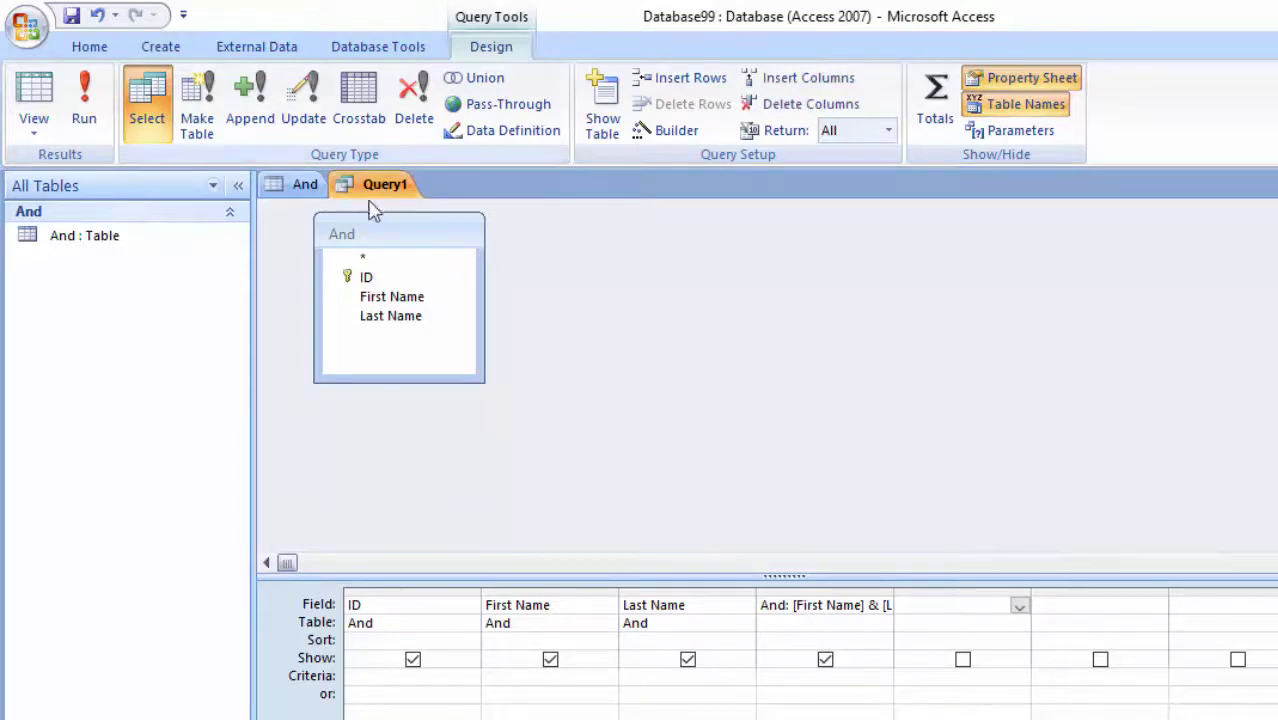
pyautogui.rightClick(384, 200)
pyautogui.click(432, 228)
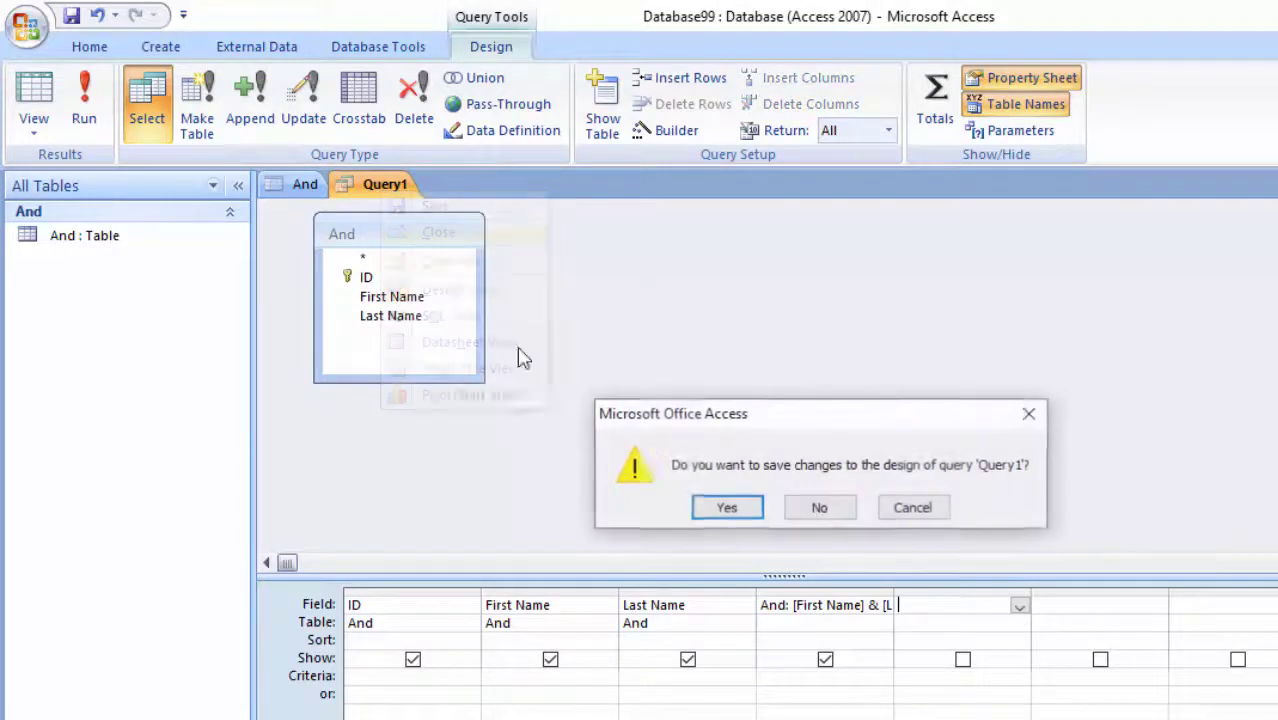
pyautogui.click(826, 508)
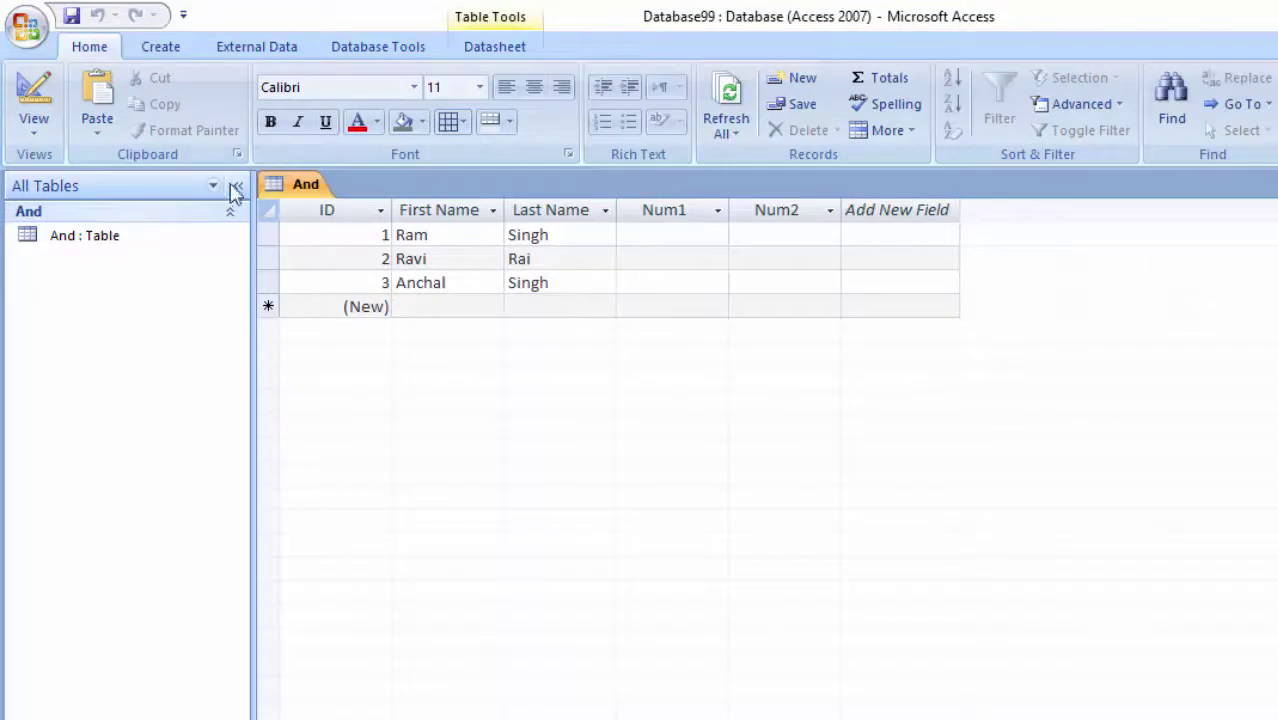
# Step: Start a new query on the And table with ID, First Name, Last Name, Num1 and Num2 in the grid
pyautogui.click(176, 46)
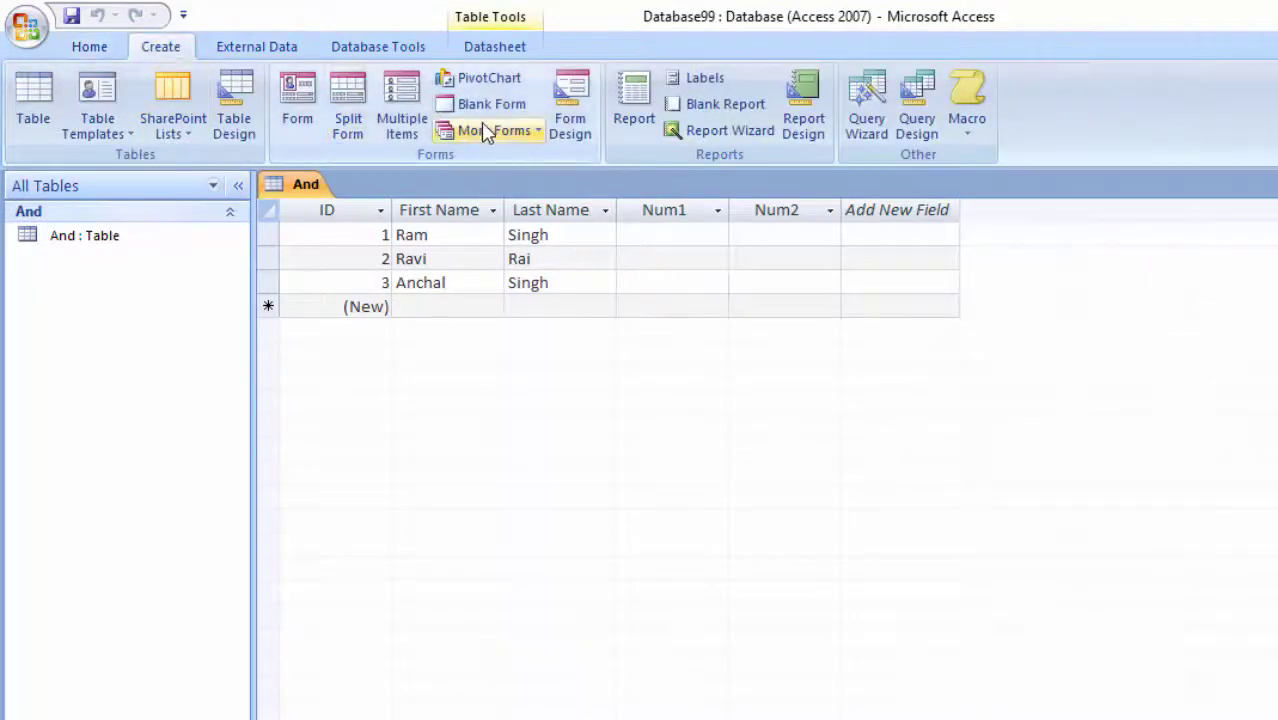
pyautogui.click(912, 95)
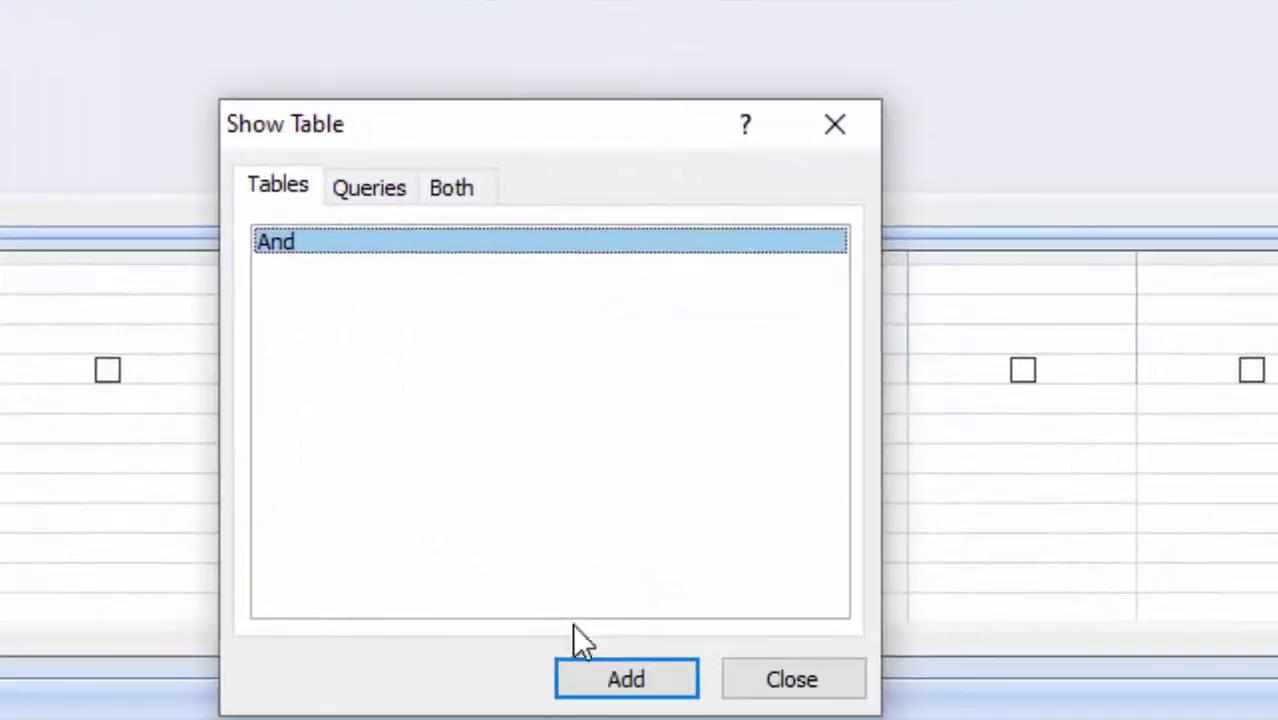
pyautogui.click(579, 683)
pyautogui.click(836, 683)
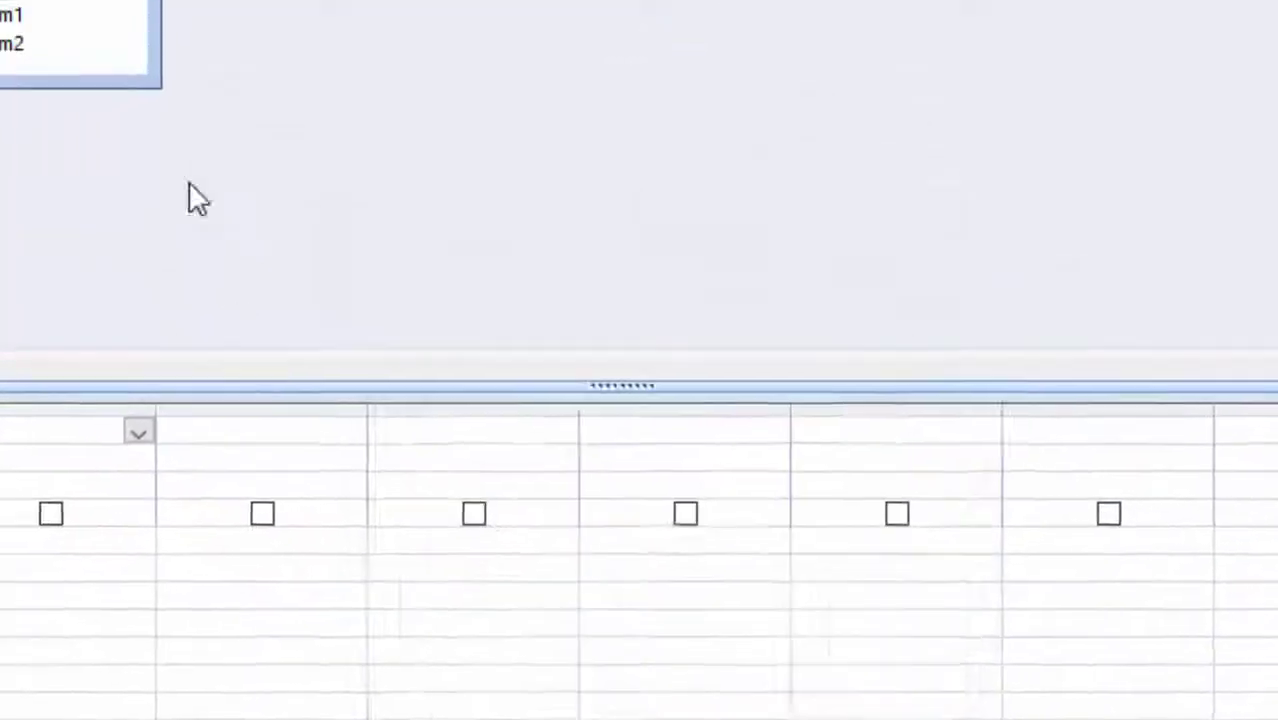
pyautogui.doubleClick(215, 57)
pyautogui.moveTo(210, 150); pyautogui.dragTo(212, 577)
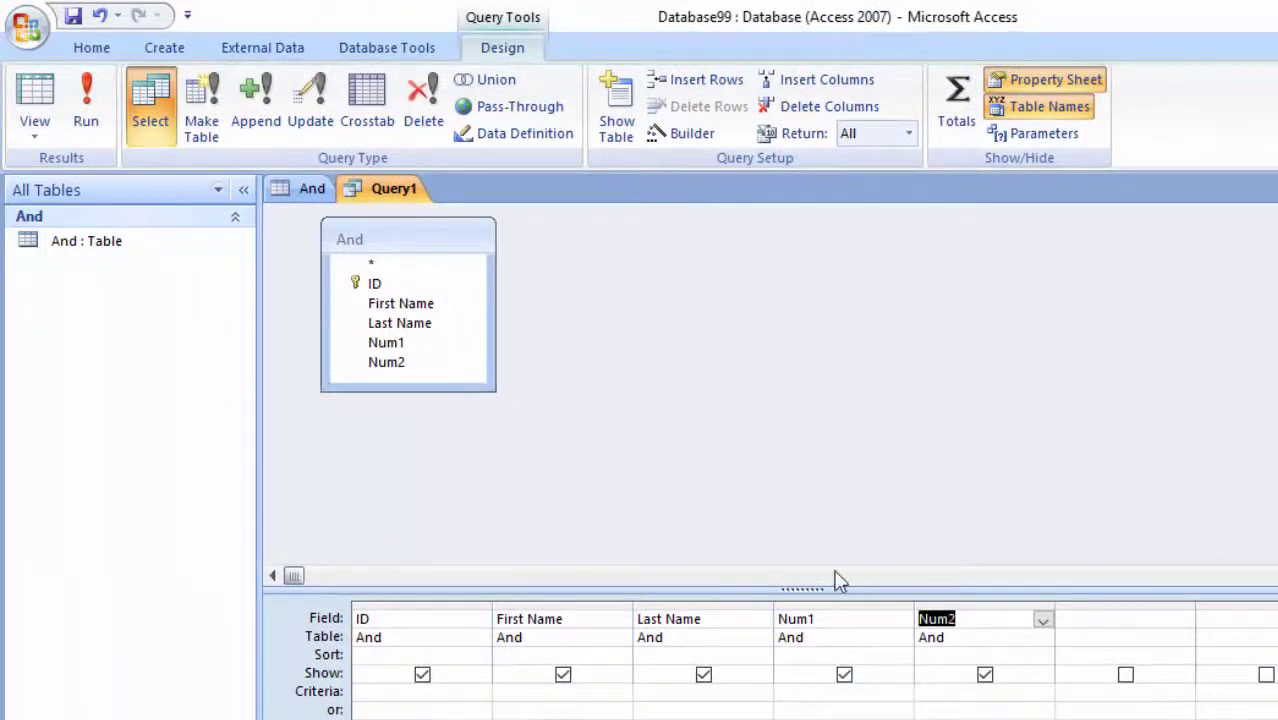
pyautogui.click(1136, 620)
pyautogui.write('and:[First Name]&')
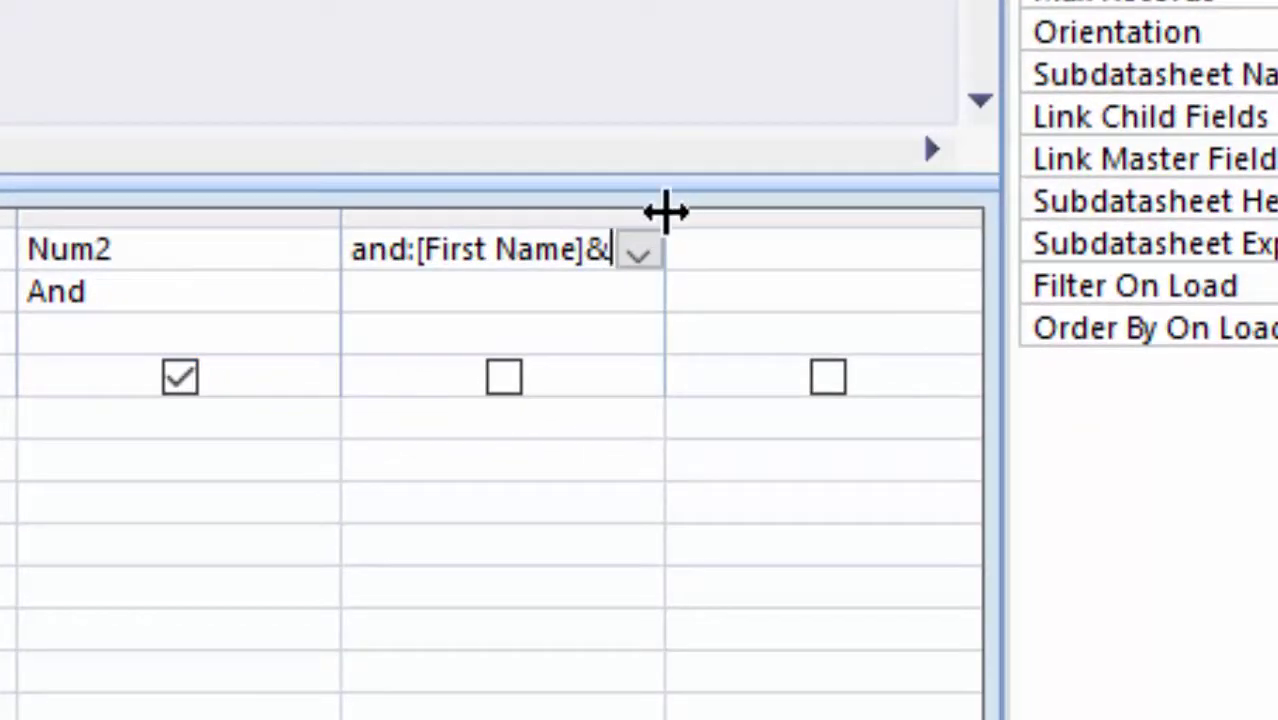
# Step: Widen the sixth column holding and:[First Name]& and open its cell's context menu
pyautogui.moveTo(665, 212); pyautogui.dragTo(975, 579)
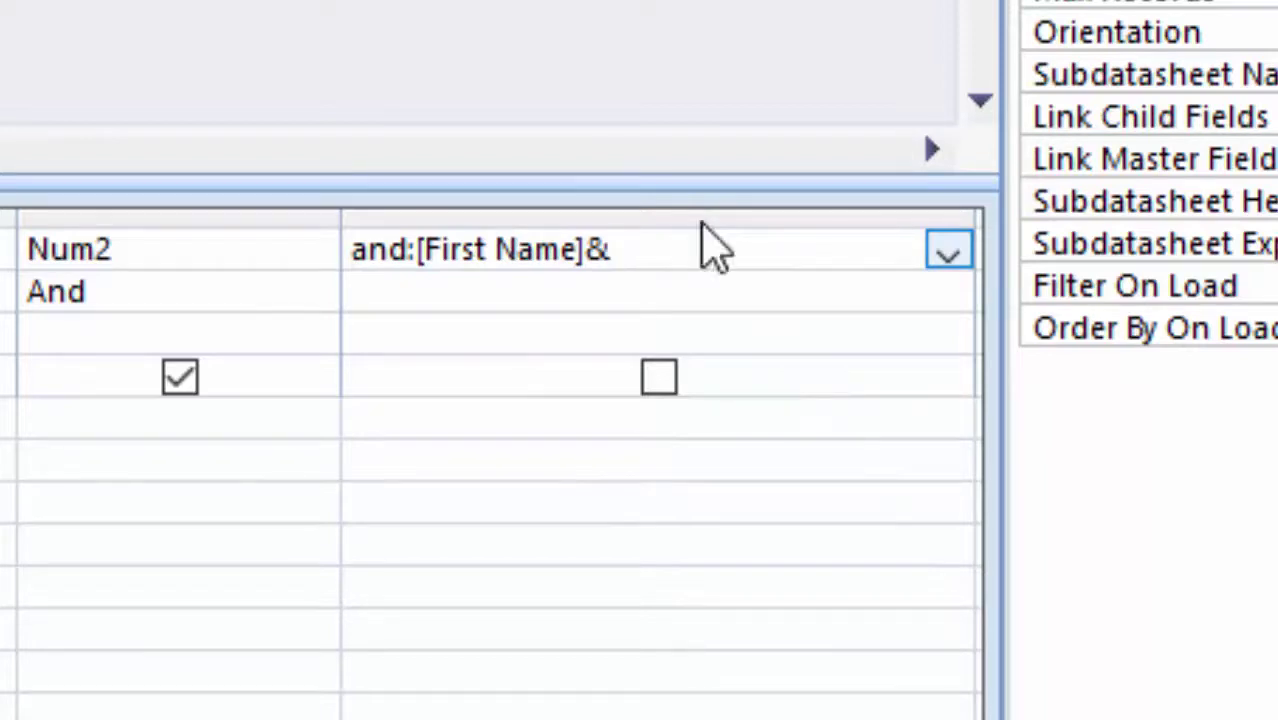
pyautogui.rightClick(668, 242)
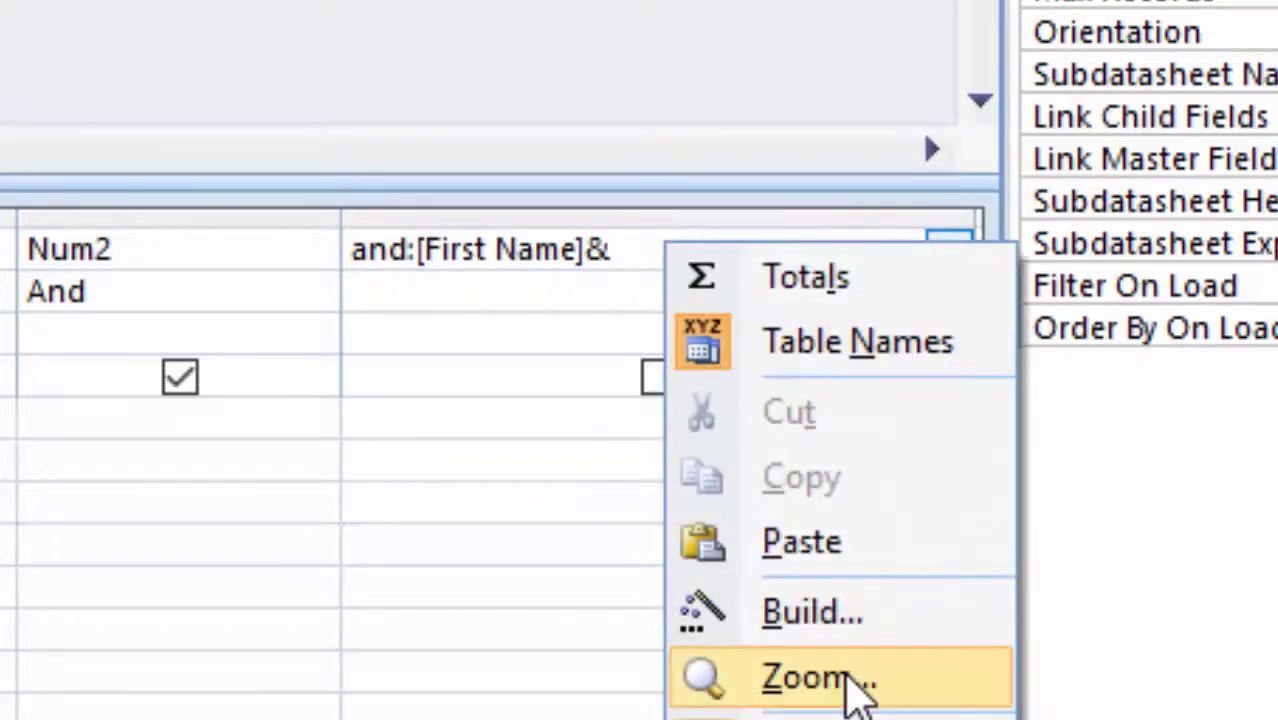
# Step: In the Zoom box, complete the expression with [Last Name]&[Num1]&[Num2], fixing the stray 0
pyautogui.click(850, 679)
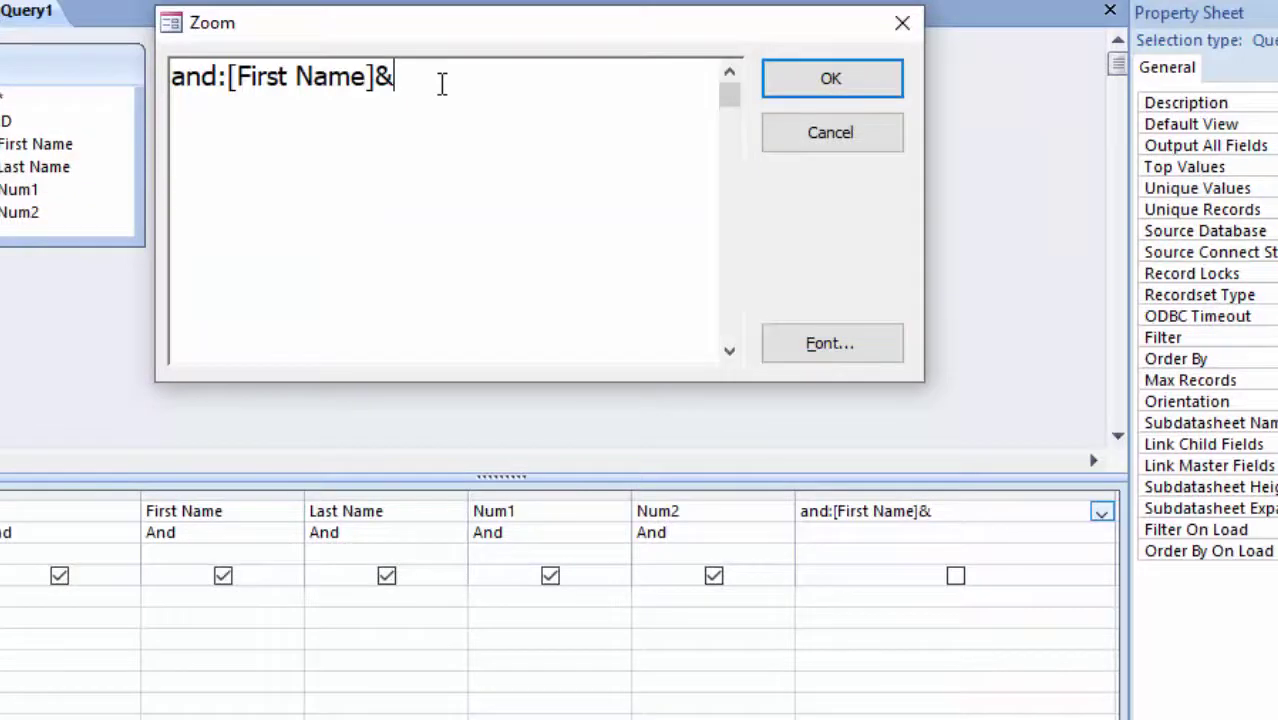
pyautogui.write('[')
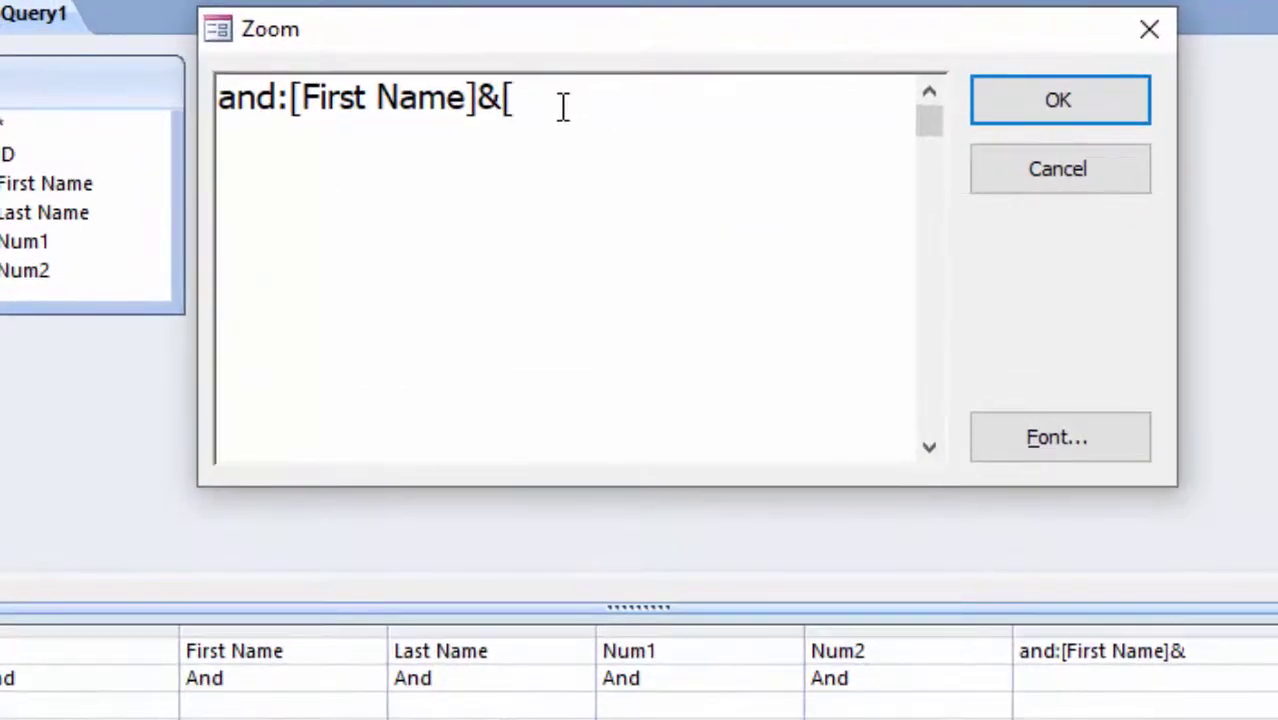
pyautogui.write('Last ')
pyautogui.write('N')
pyautogui.write('ame')
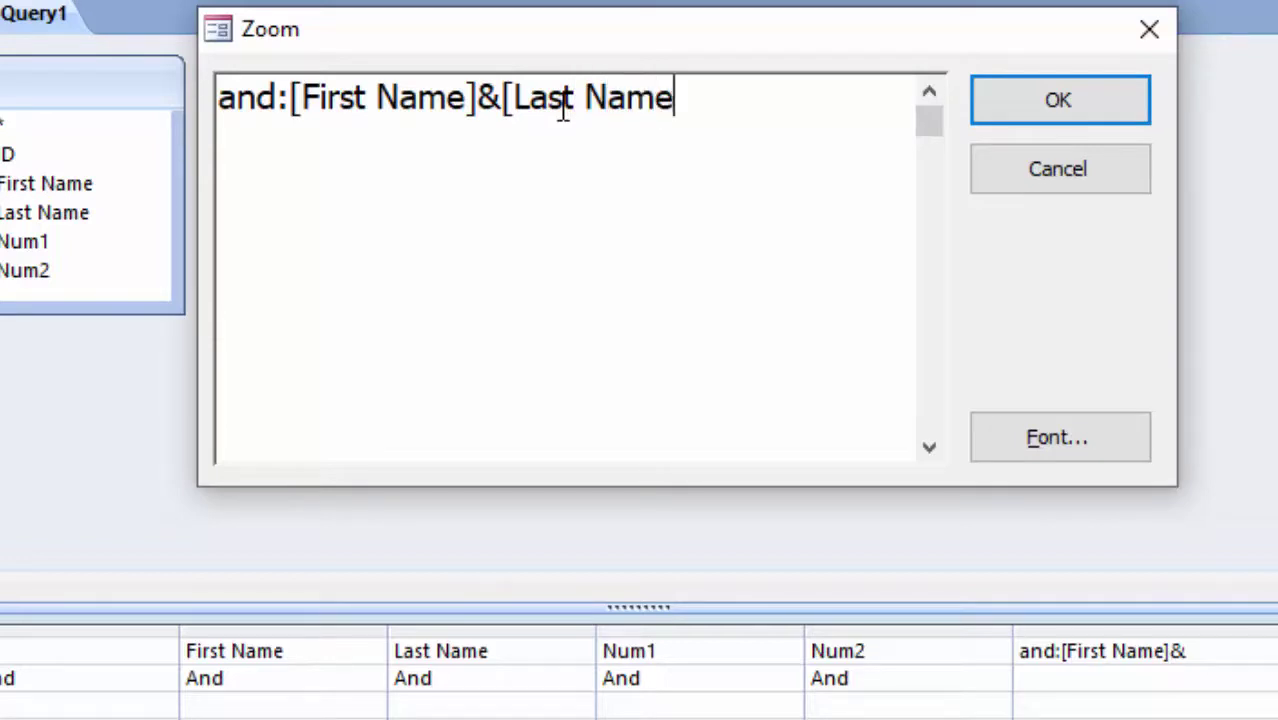
pyautogui.write(']')
pyautogui.write('&')
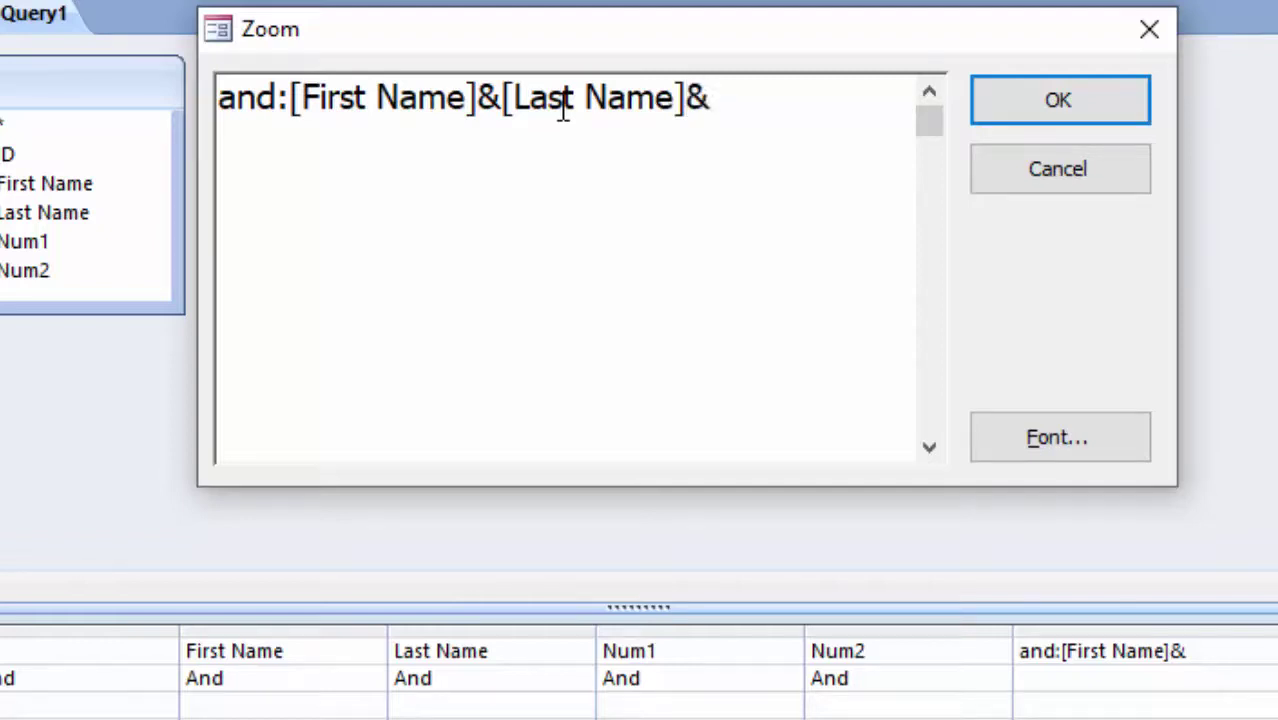
pyautogui.write('[')
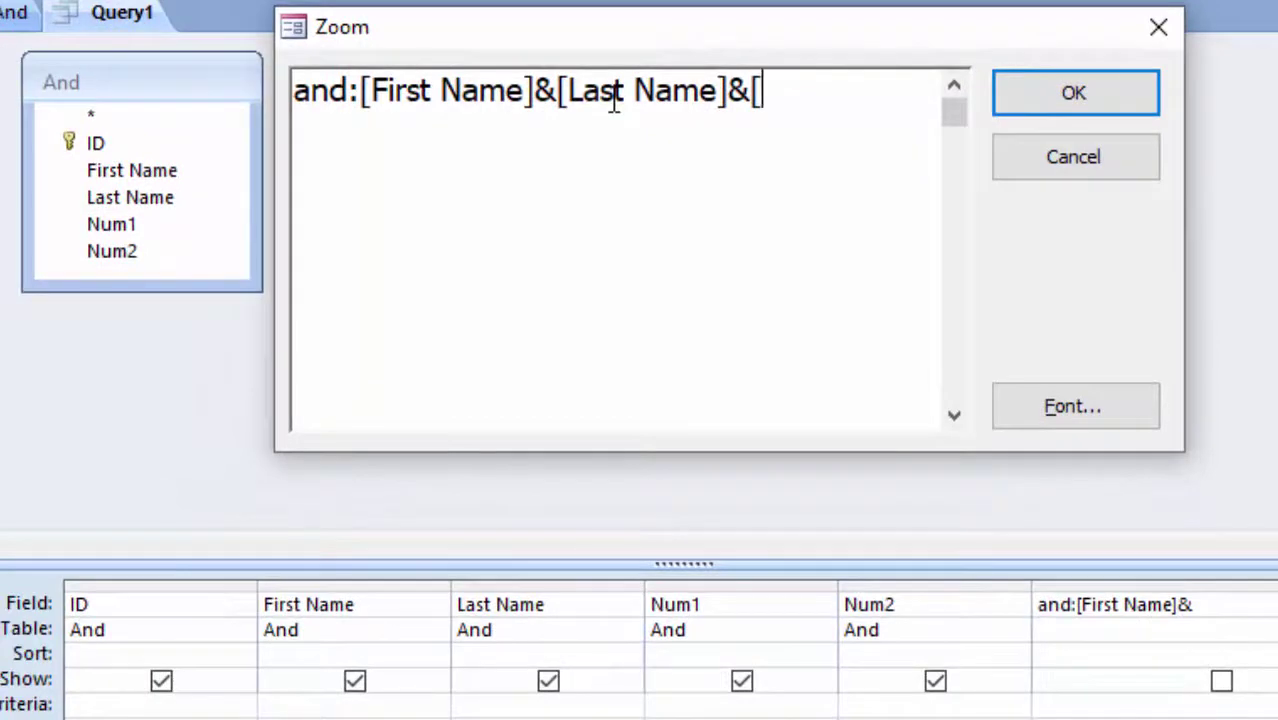
pyautogui.write('Num1]')
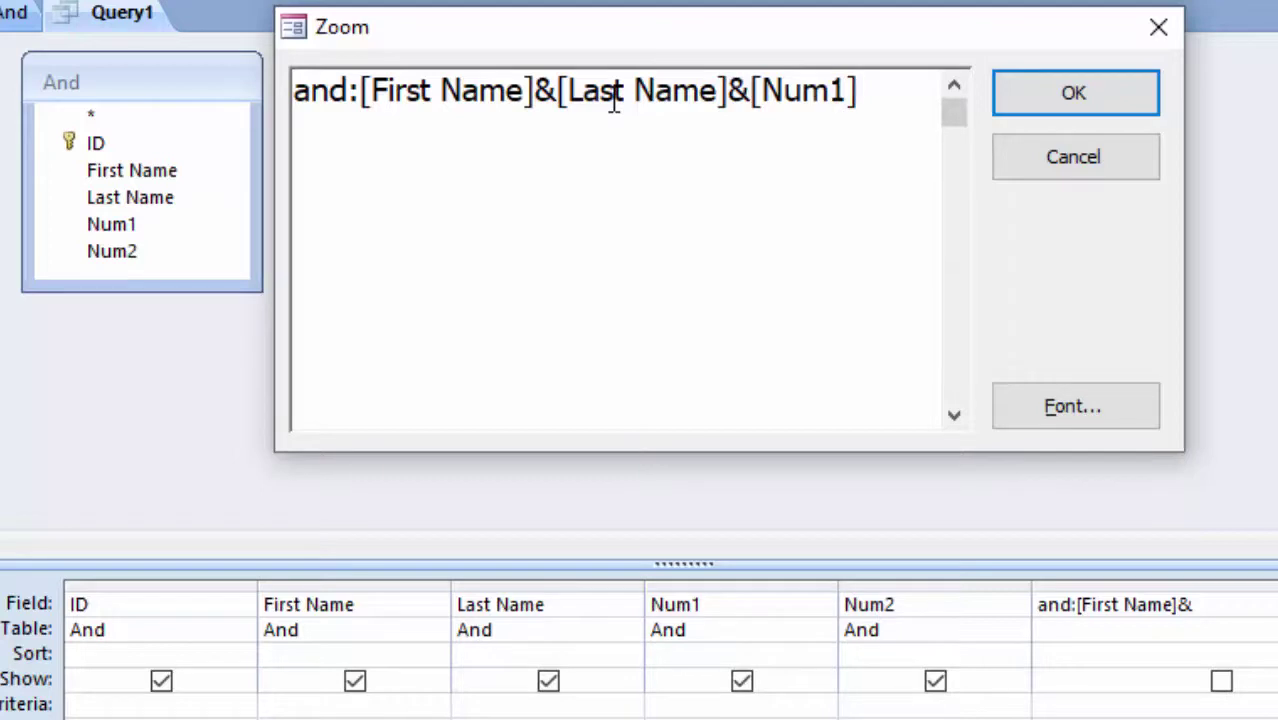
pyautogui.write('&[')
pyautogui.write('Num2')
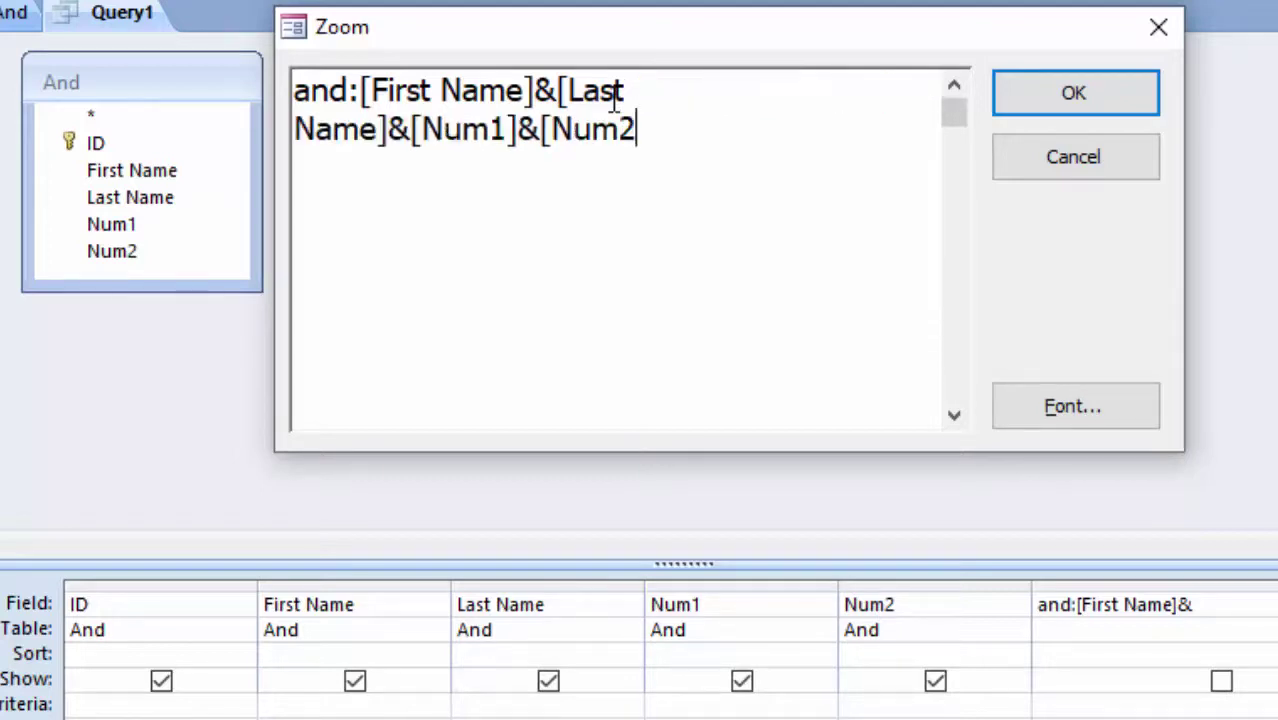
pyautogui.write('0')
pyautogui.press('BackSpace')
pyautogui.write(']')
# Step: Insert " " and & after [First Name] so the expression reads [First Name]&" "&[Last Name]
pyautogui.click(541, 100)
pyautogui.write('"')
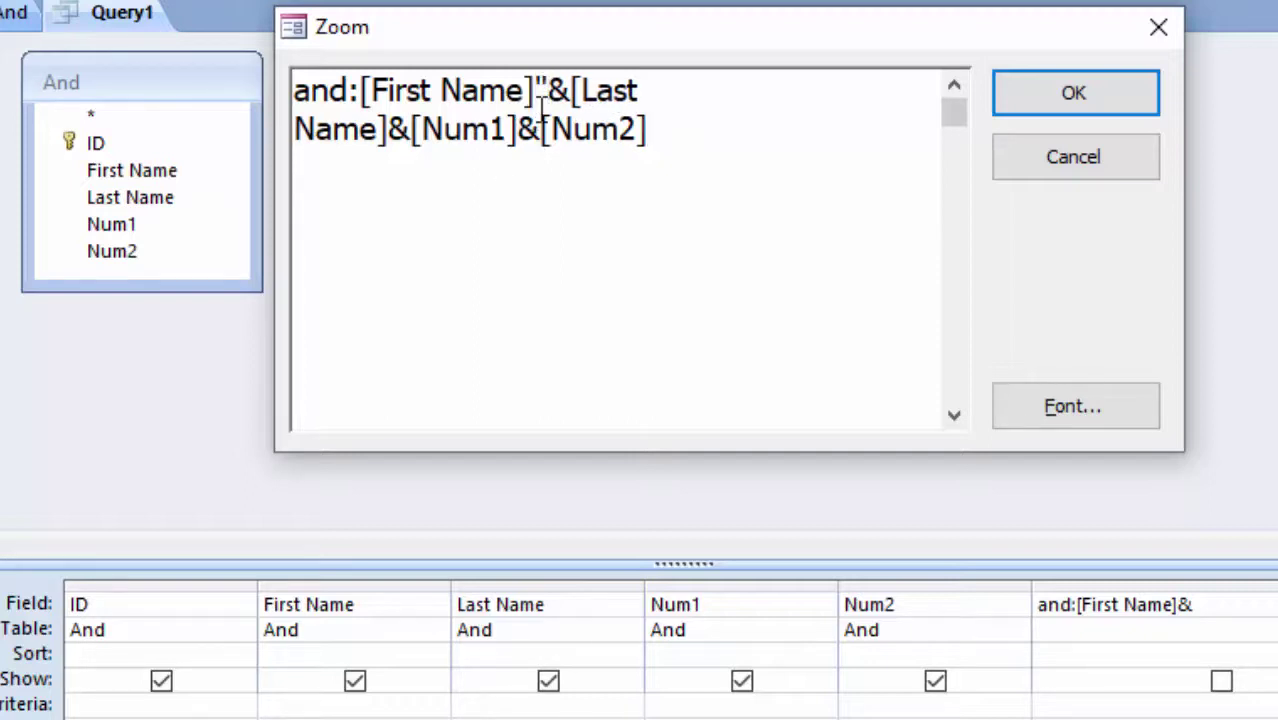
pyautogui.write(' "')
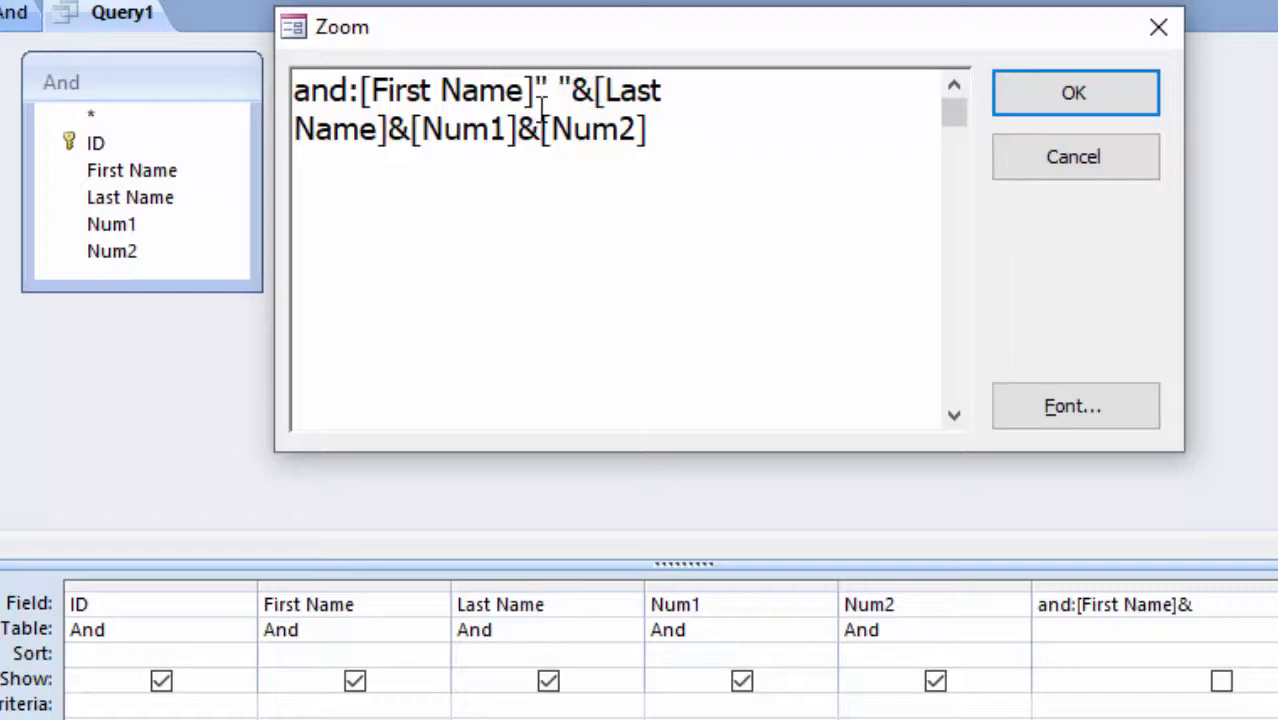
pyautogui.click(1040, 95)
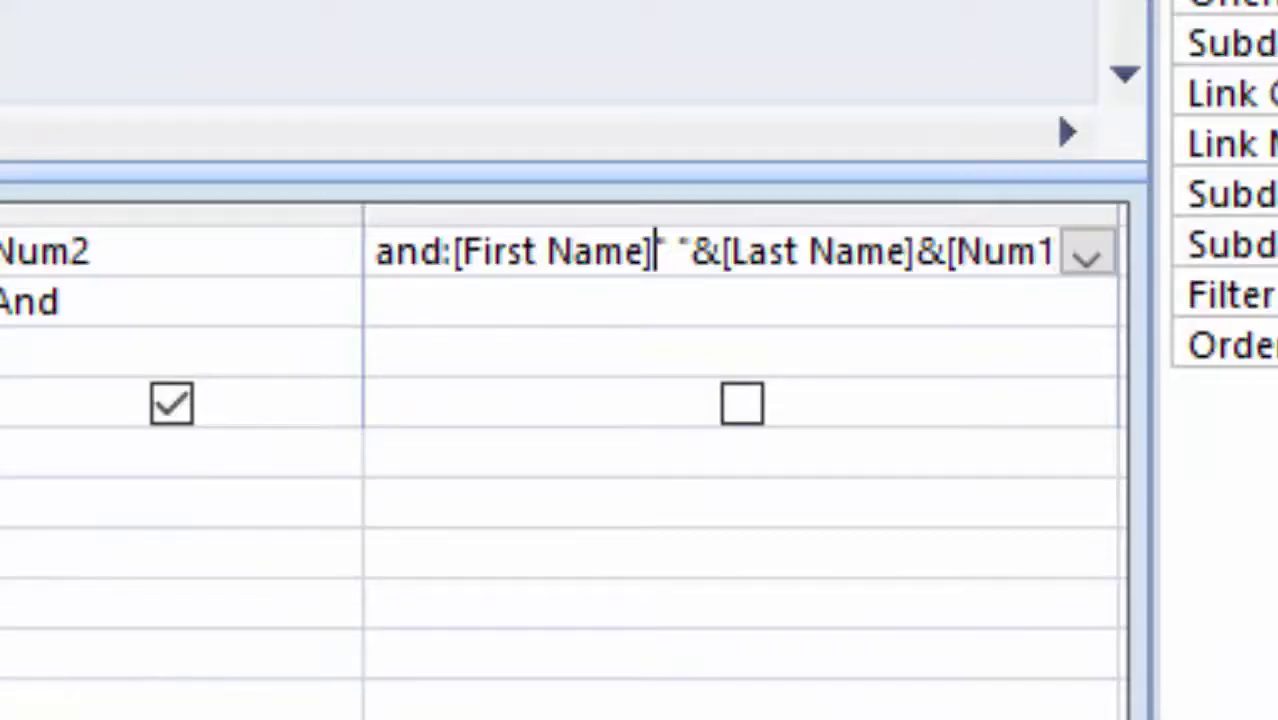
pyautogui.write('&')
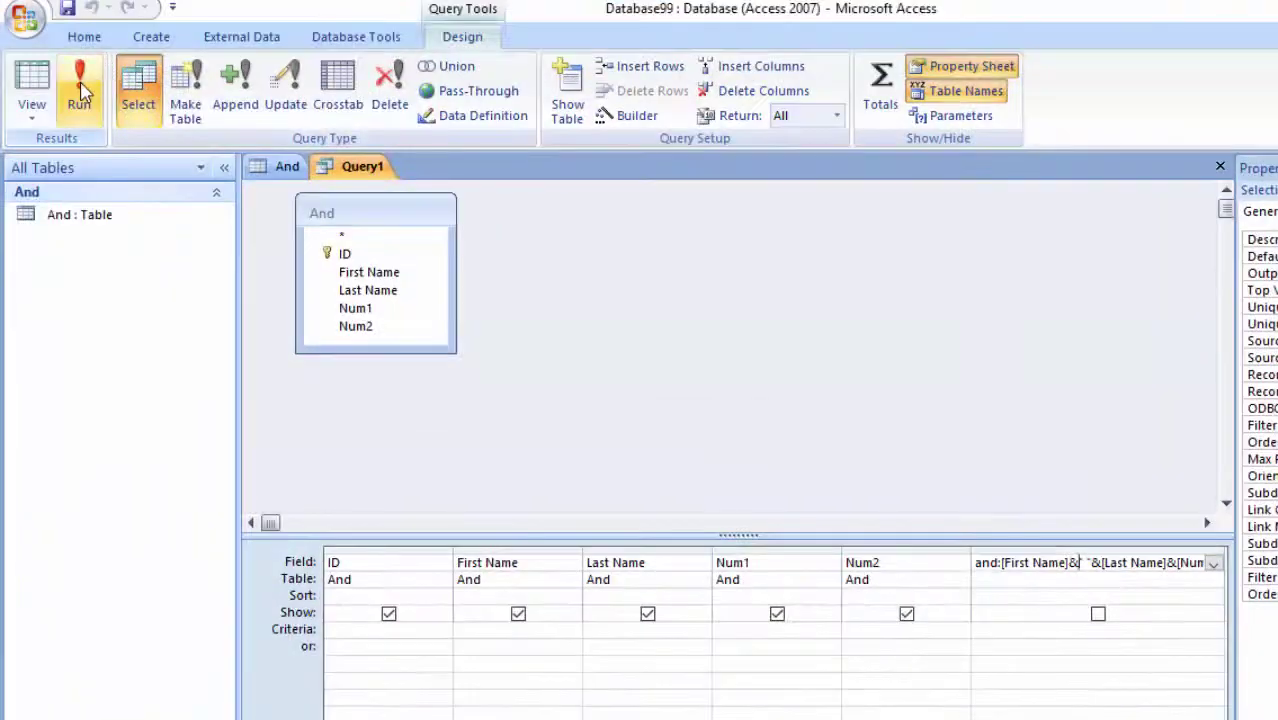
# Step: Run the query and enter Num1 45 and Num2 67 for the first record
pyautogui.click(80, 88)
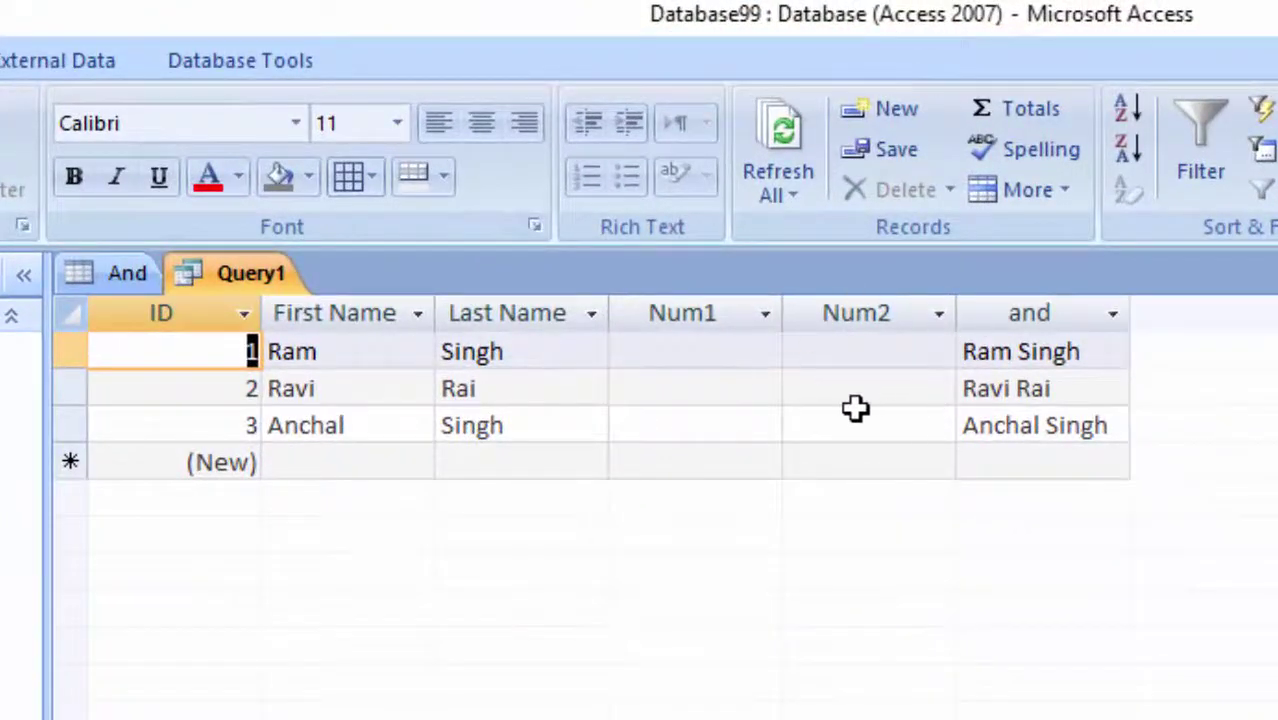
pyautogui.click(689, 356)
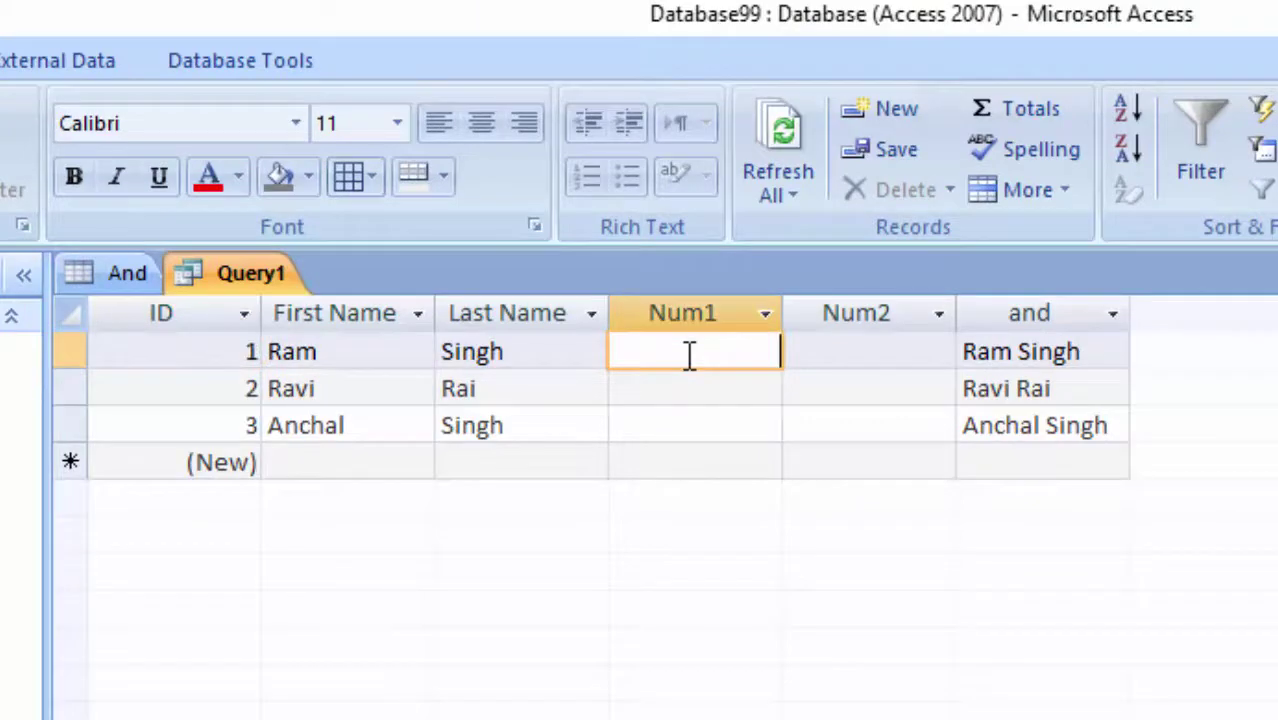
pyautogui.write('45')
pyautogui.press('Tab')
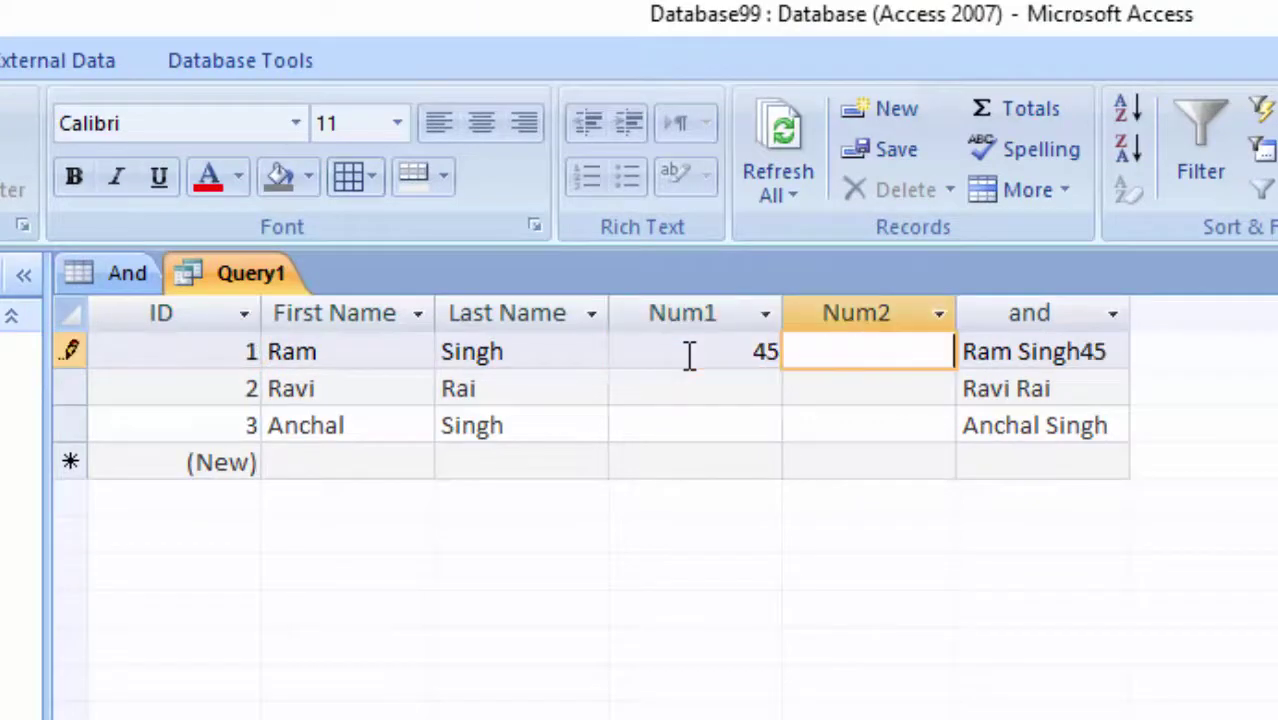
pyautogui.write('67')
# Step: Save the first record, widen the and column to fit, and return to Design view
pyautogui.click(700, 410)
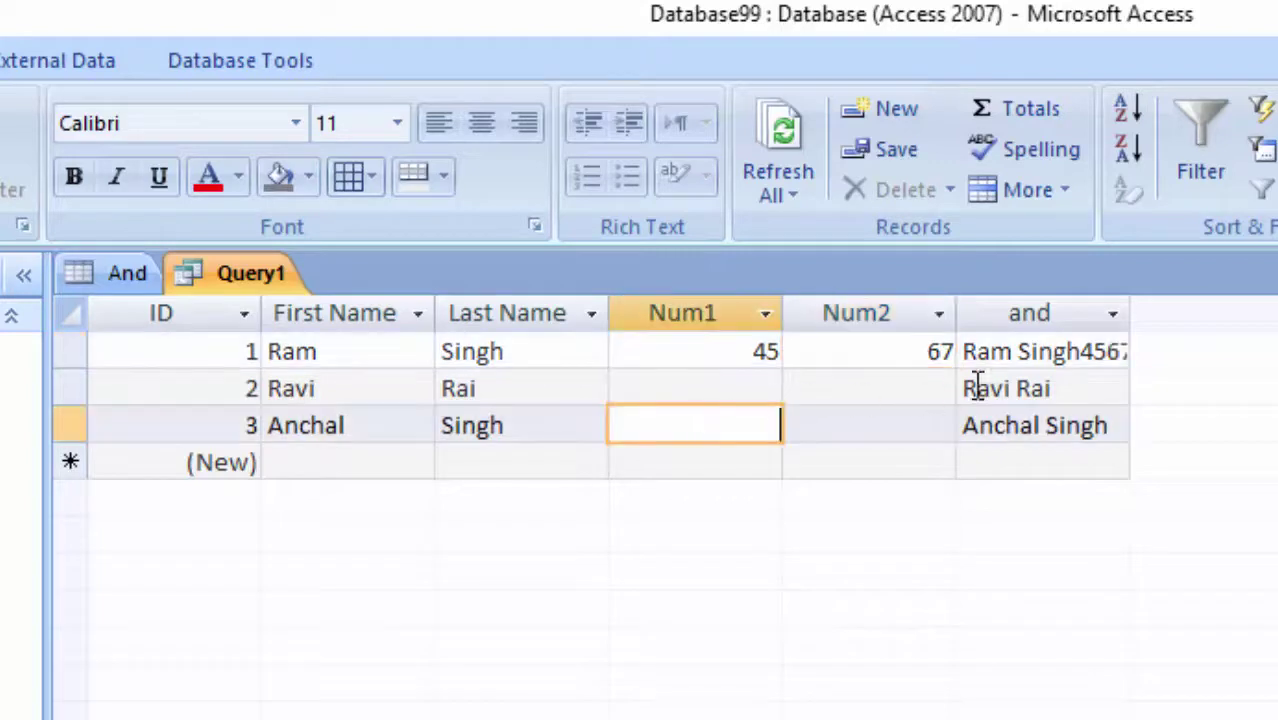
pyautogui.doubleClick(1139, 325)
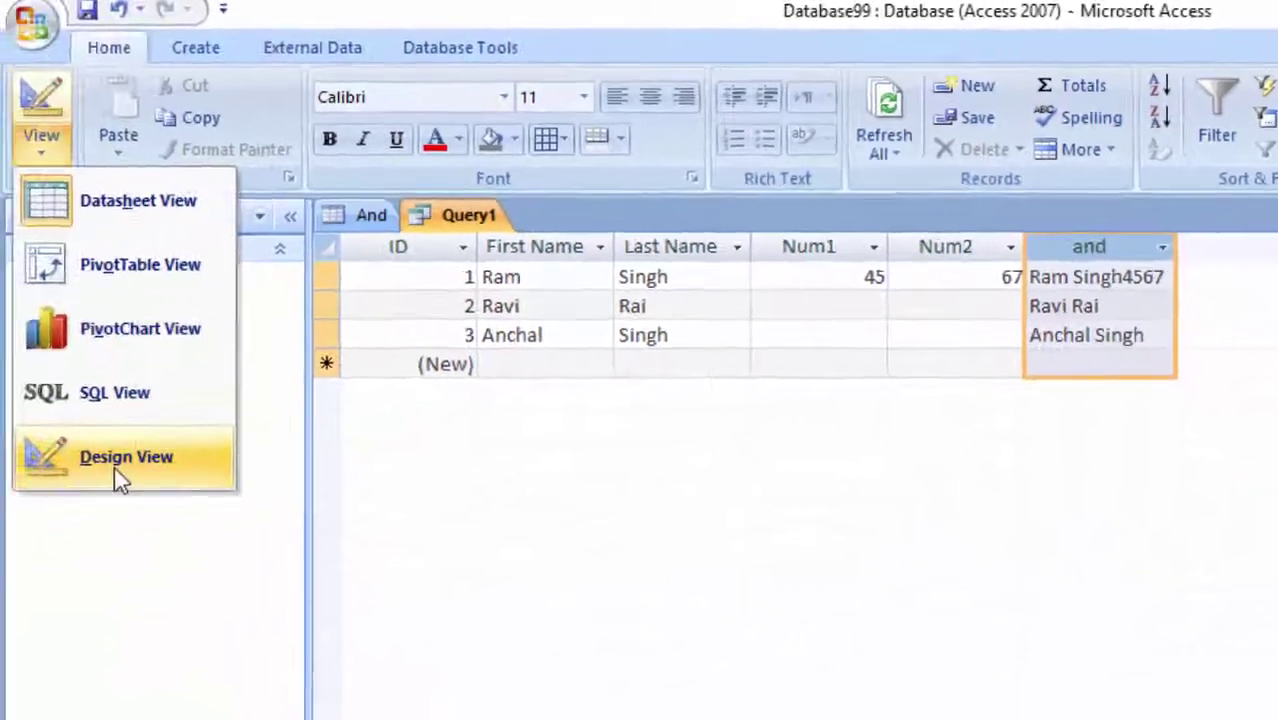
pyautogui.click(117, 477)
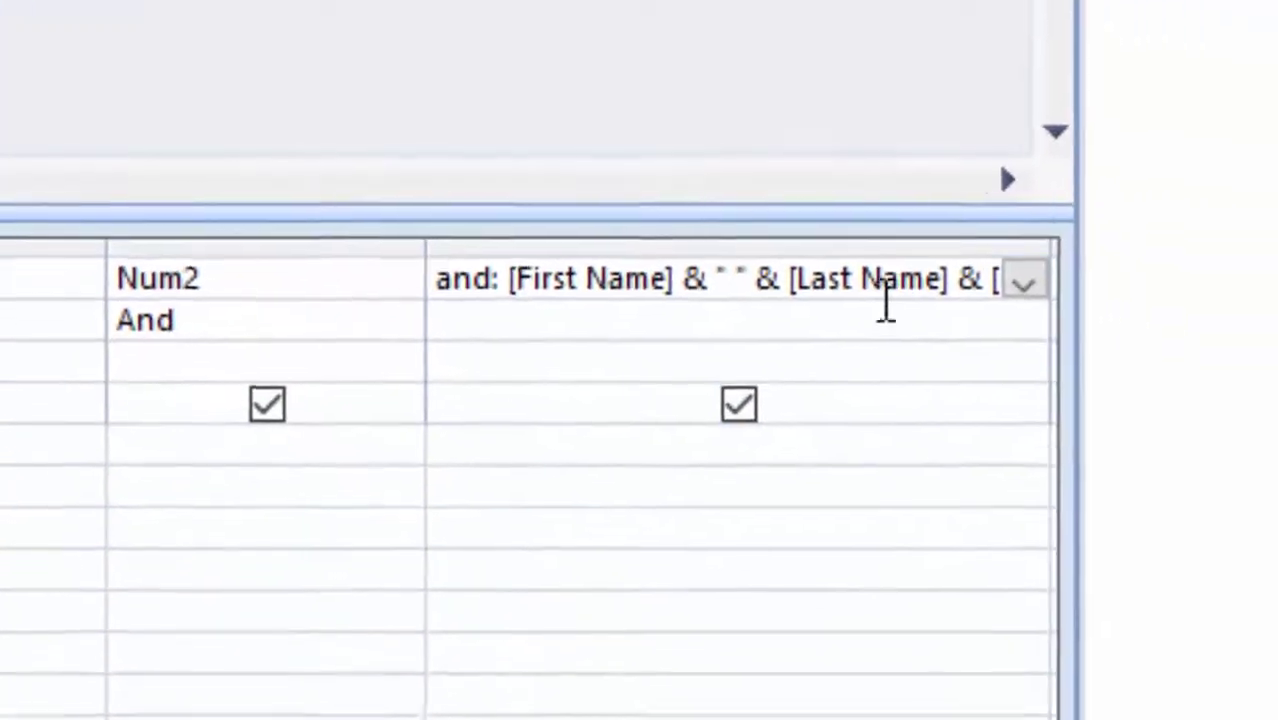
# Step: Insert " "& before [Num1] in the Zoom box, then rerun the query to see the spaced 4567
pyautogui.rightClick(850, 252)
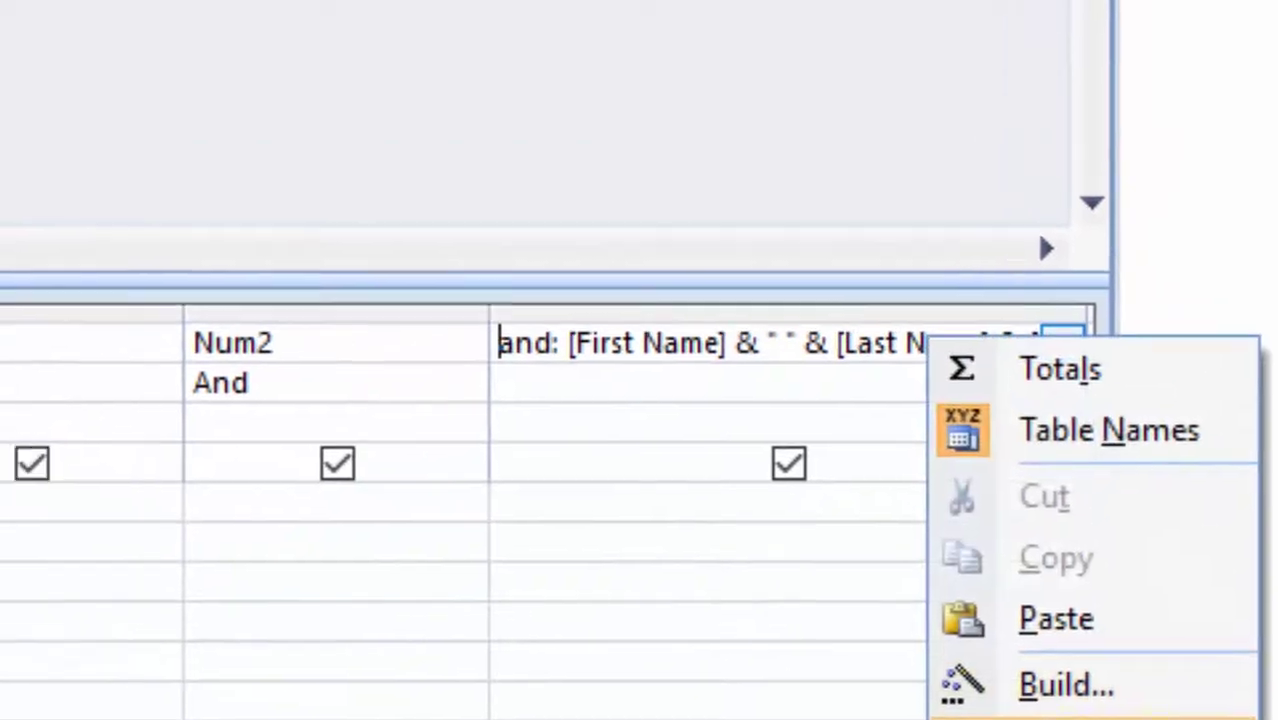
pyautogui.click(984, 668)
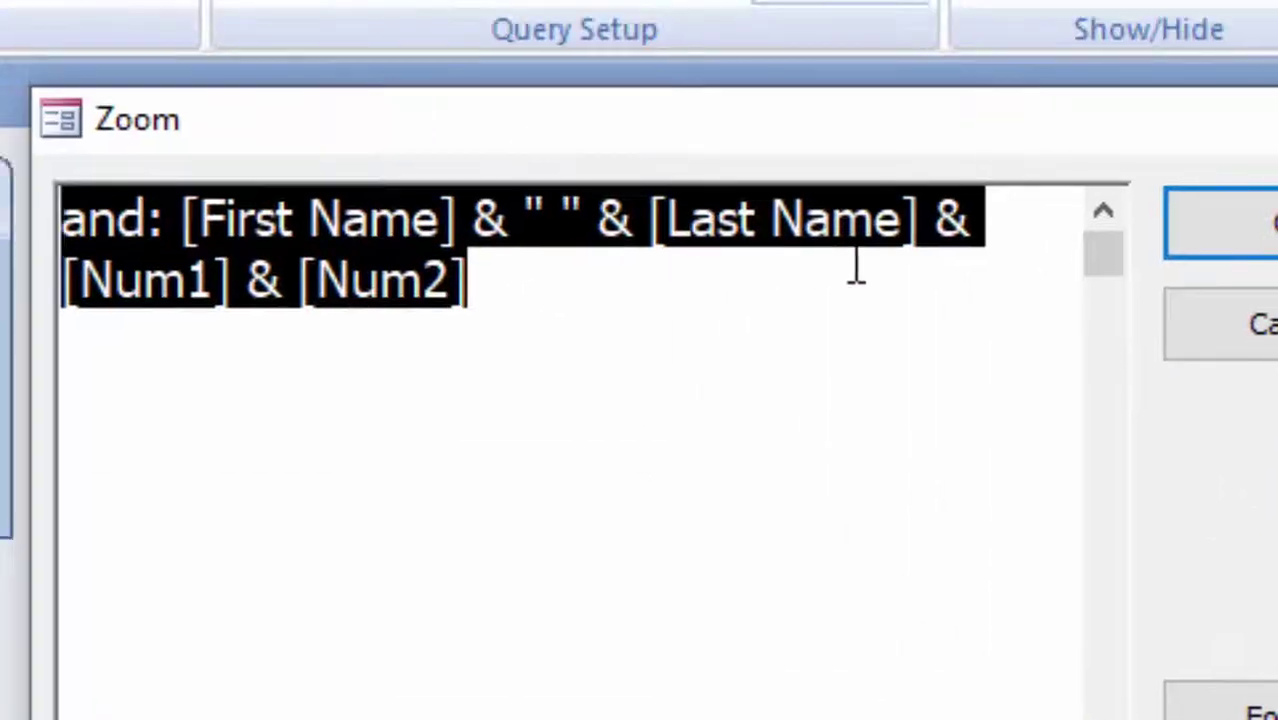
pyautogui.click(65, 290)
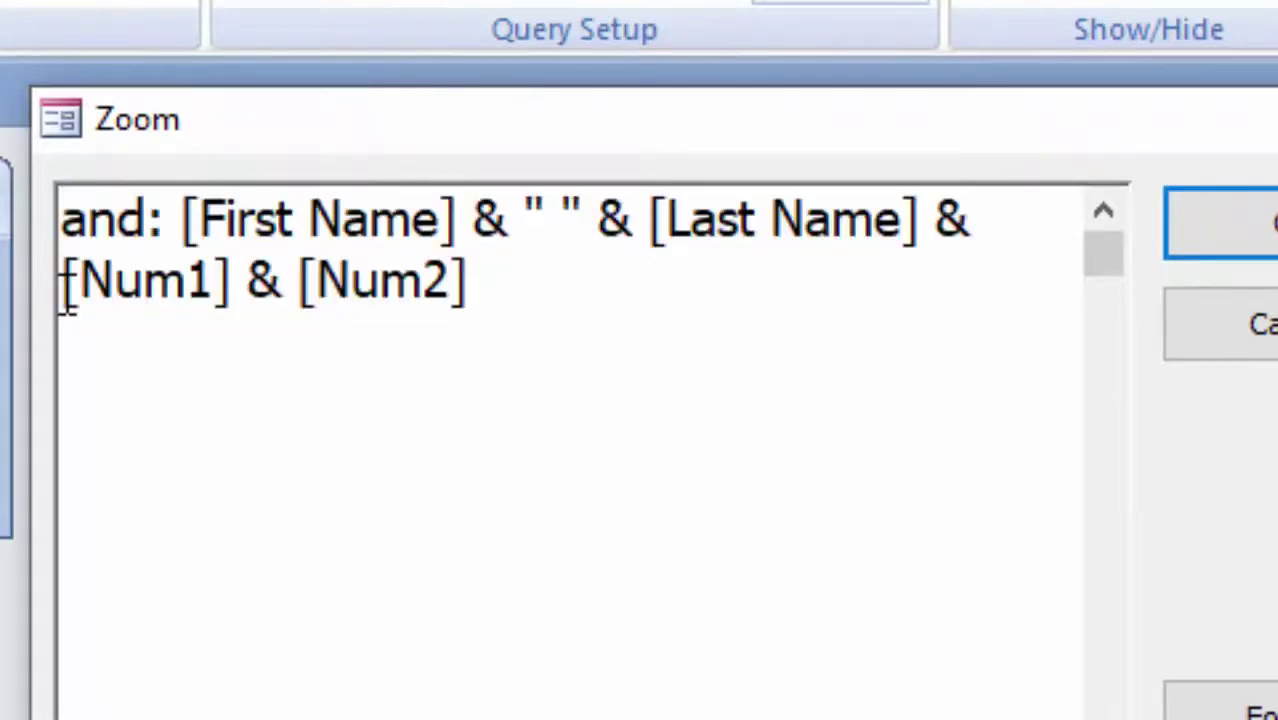
pyautogui.write('"')
pyautogui.write(' "')
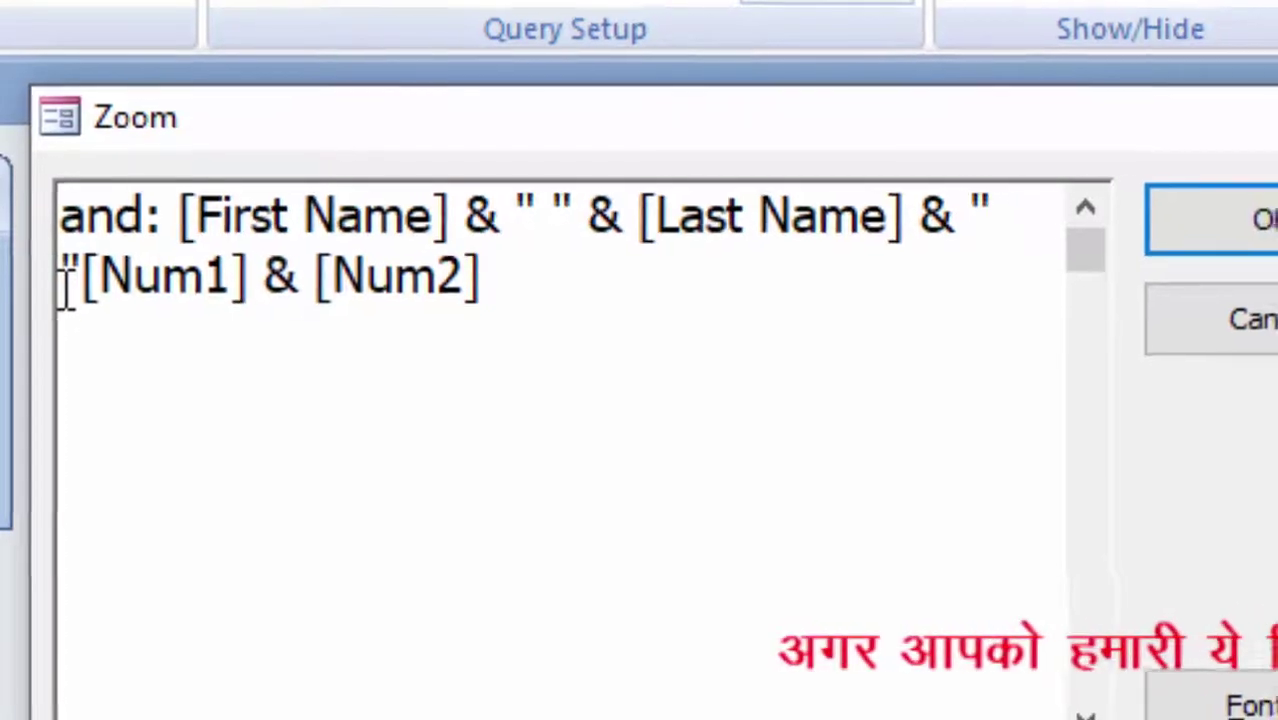
pyautogui.write('&')
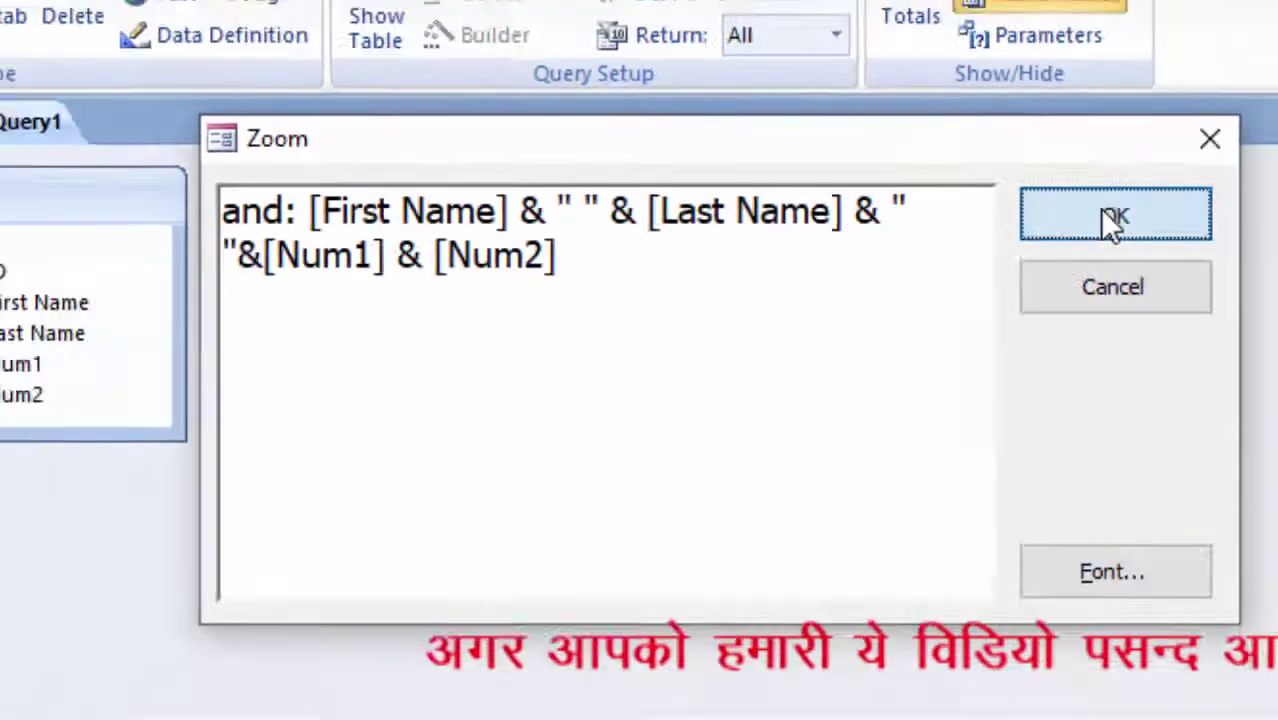
pyautogui.click(1137, 196)
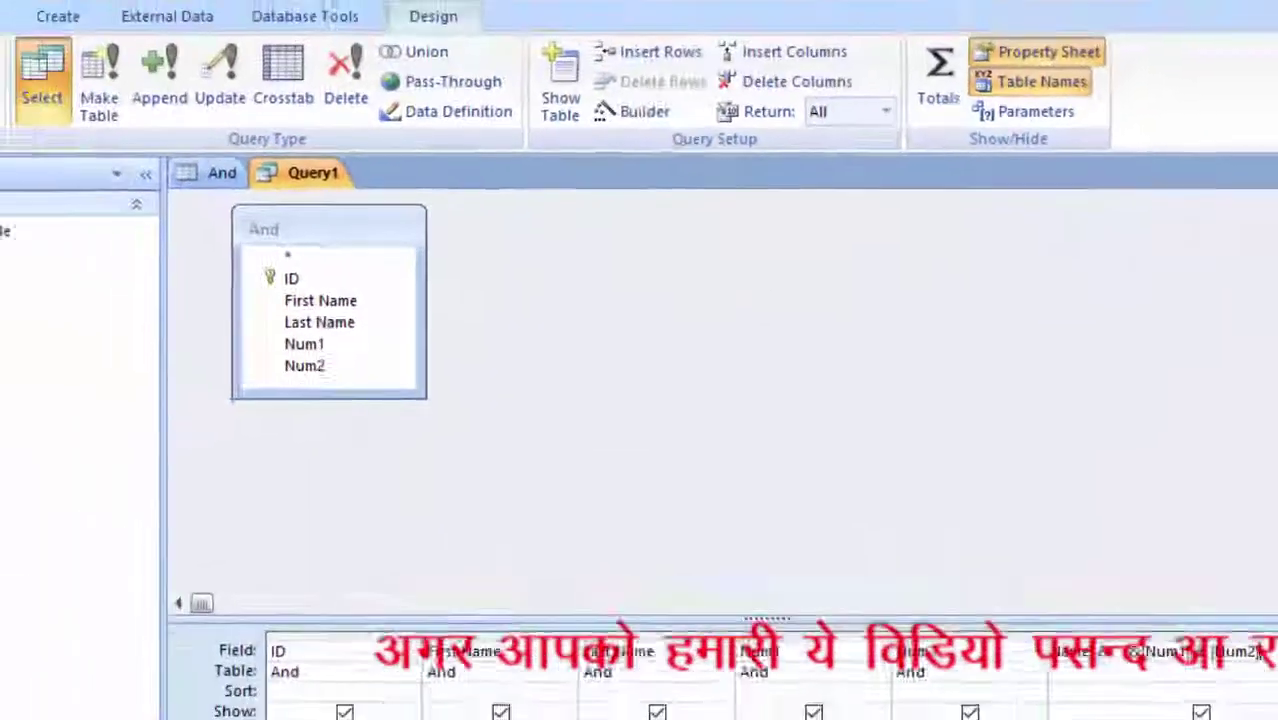
pyautogui.click(2, 80)
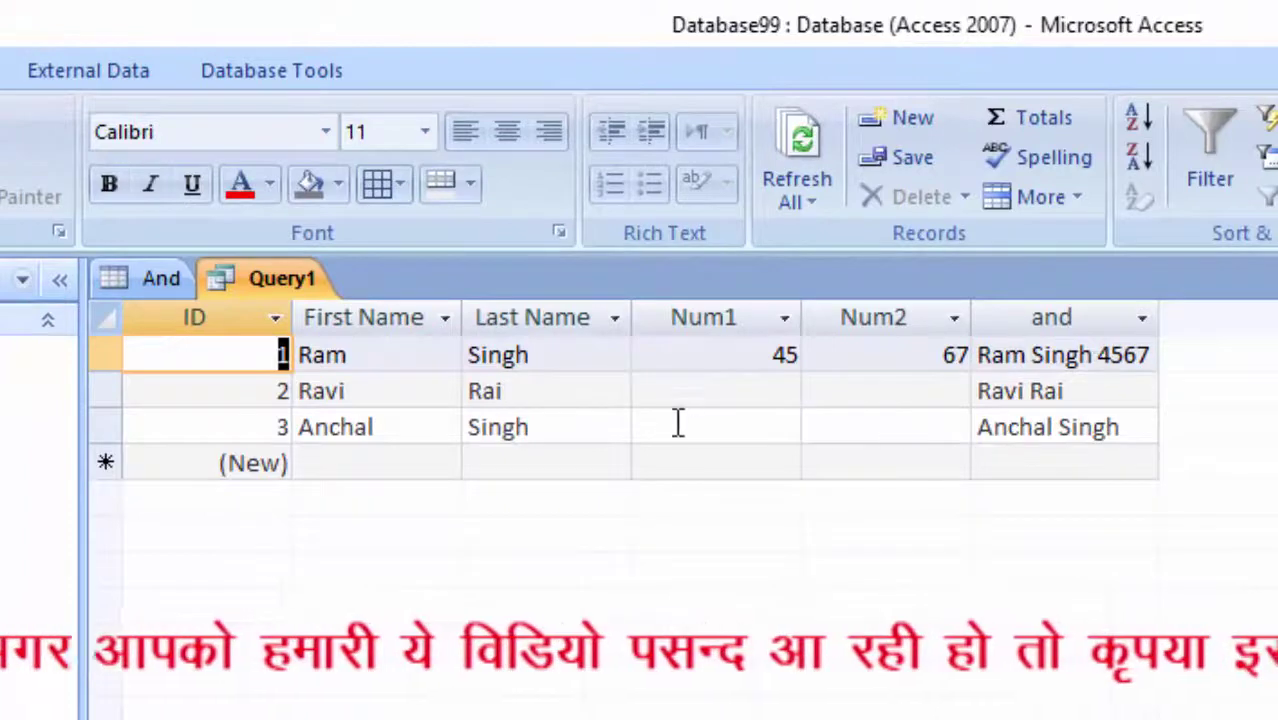
# Step: Enter Num1 789 and Num2 89 for the second record, then switch back to Design view
pyautogui.click(678, 391)
pyautogui.write('8')
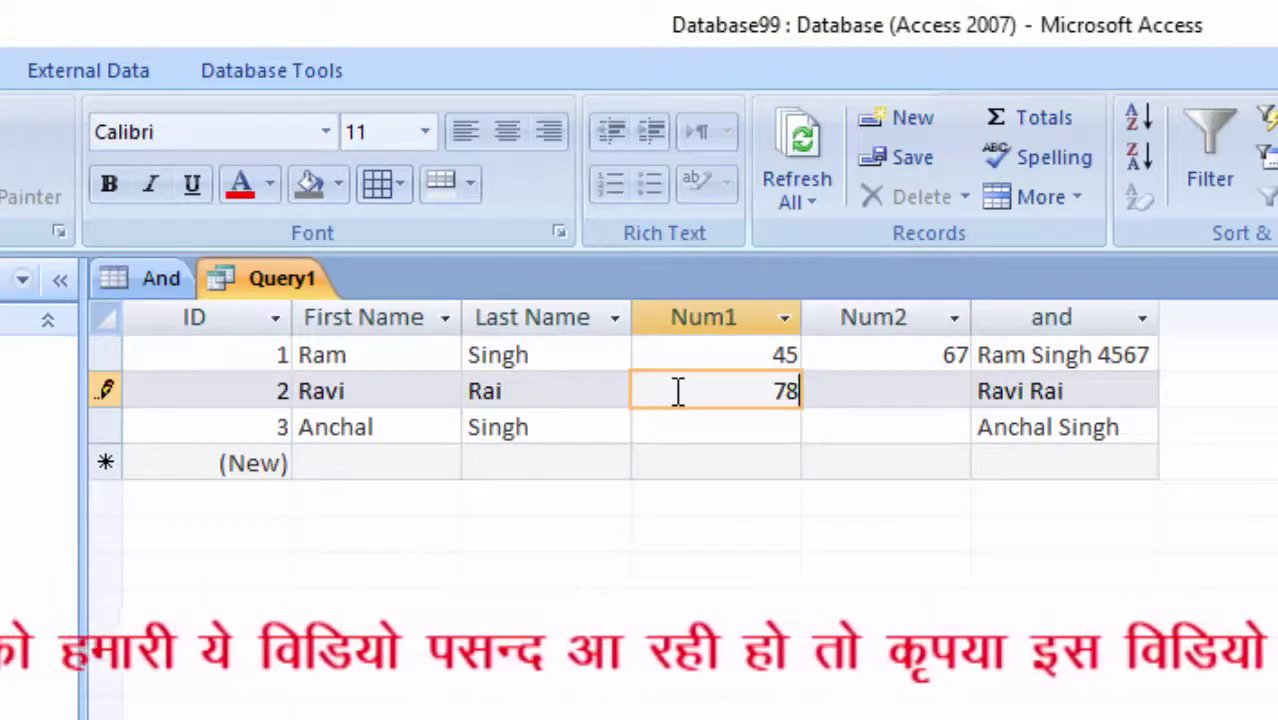
pyautogui.write('9')
pyautogui.press('Tab')
pyautogui.write('89')
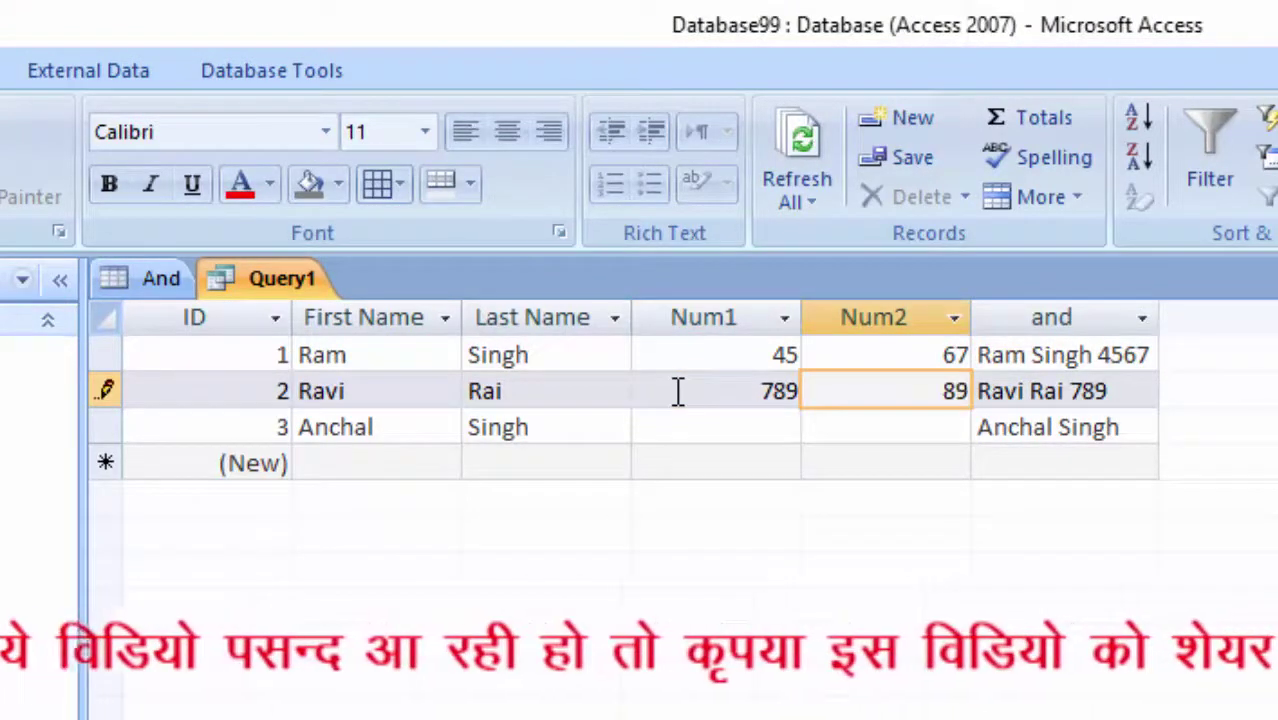
pyautogui.press('Tab')
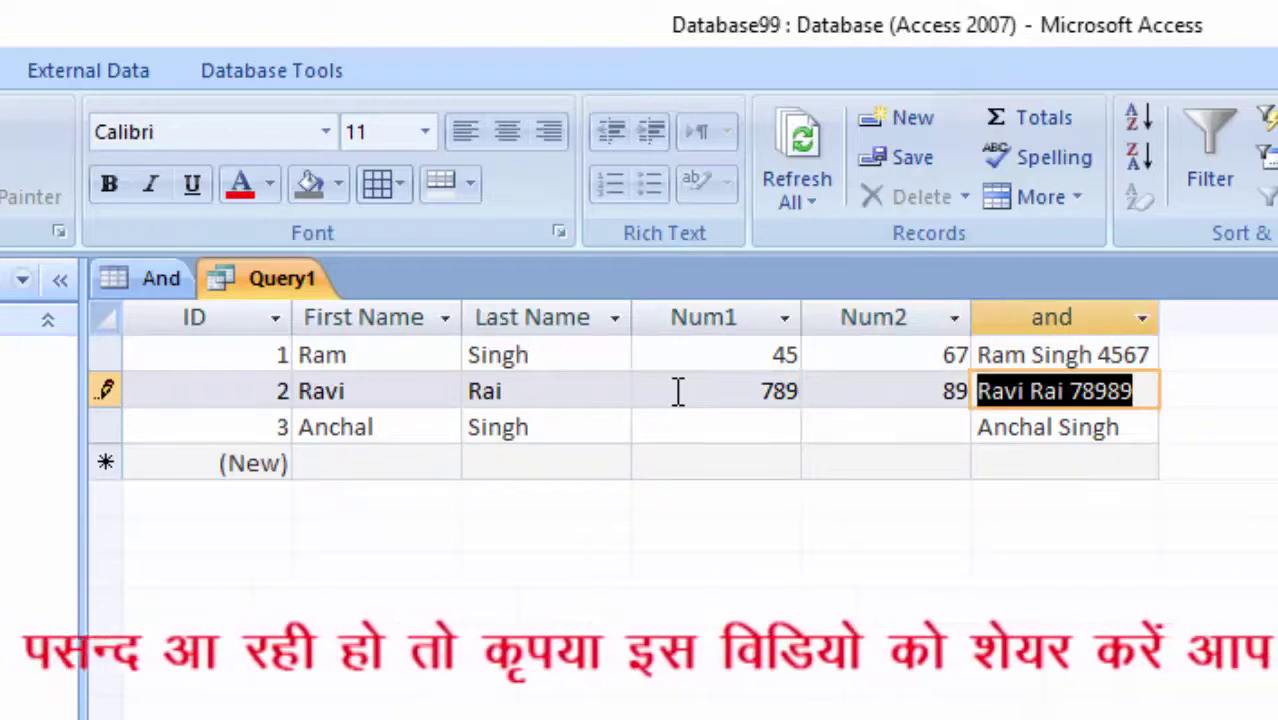
pyautogui.moveTo(1072, 92)
pyautogui.mouseDown()
pyautogui.moveTo(1078, 398)
pyautogui.moveTo(1148, 292)
pyautogui.mouseUp()
pyautogui.moveTo(970, 295); pyautogui.dragTo(1085, 405)
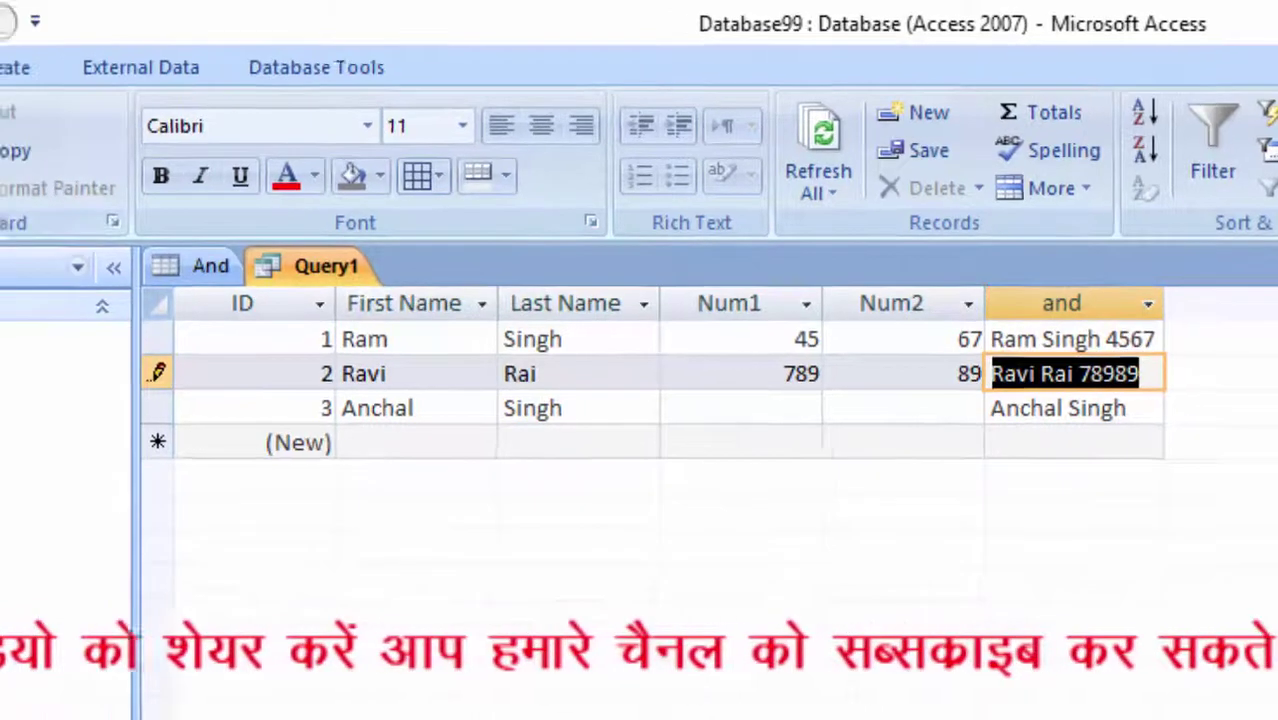
pyautogui.click(41, 125)
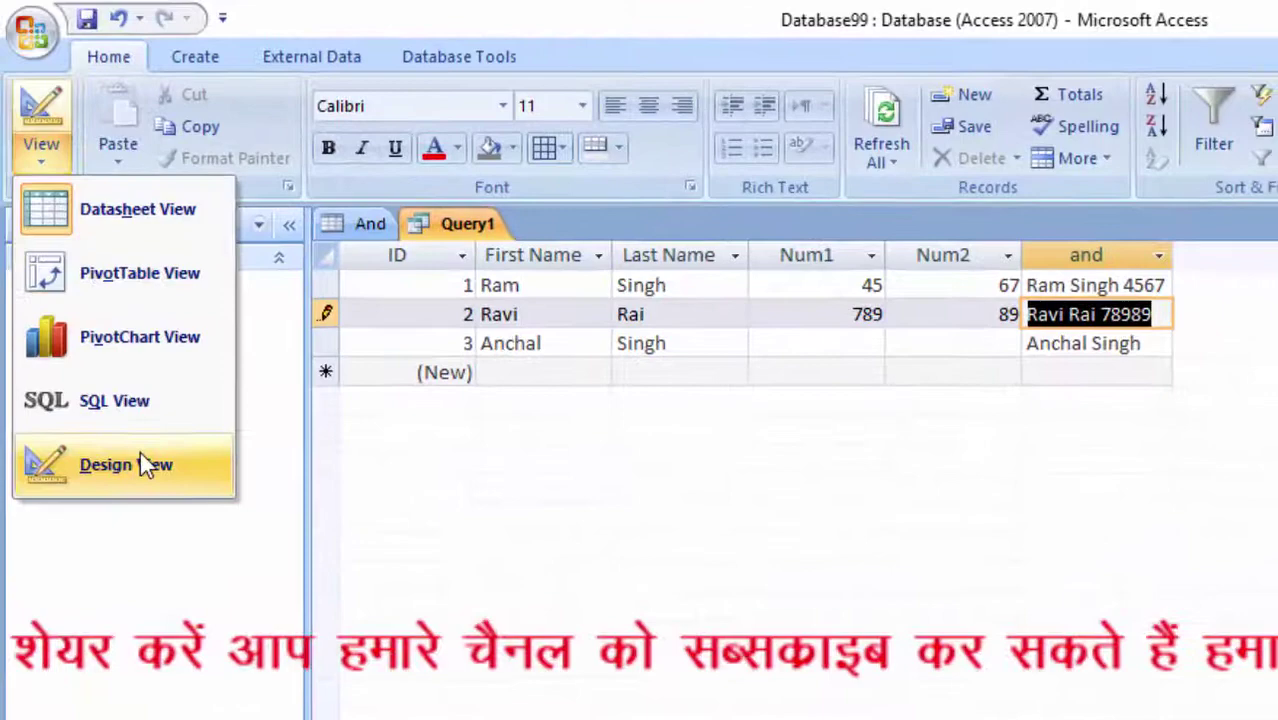
pyautogui.click(140, 455)
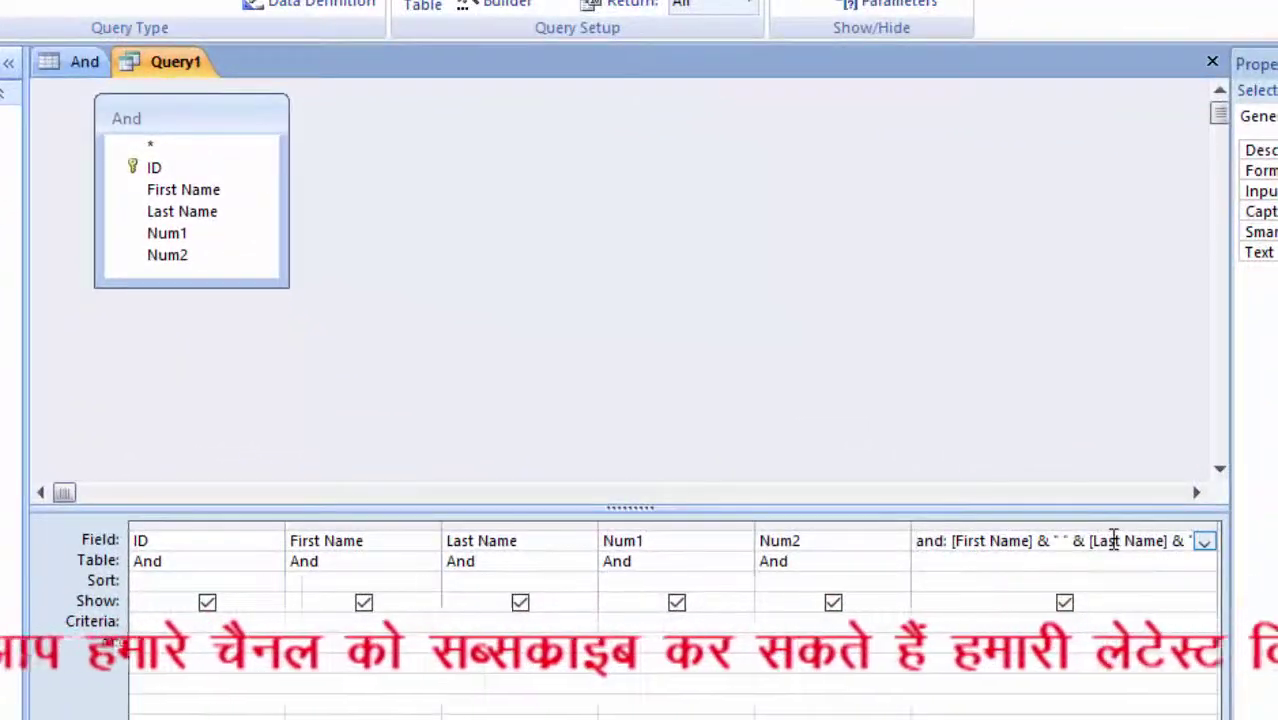
# Step: Add &" " after [Num1] in the Zoom box so Num1 and Num2 are space-separated
pyautogui.rightClick(1114, 540)
pyautogui.click(1140, 716)
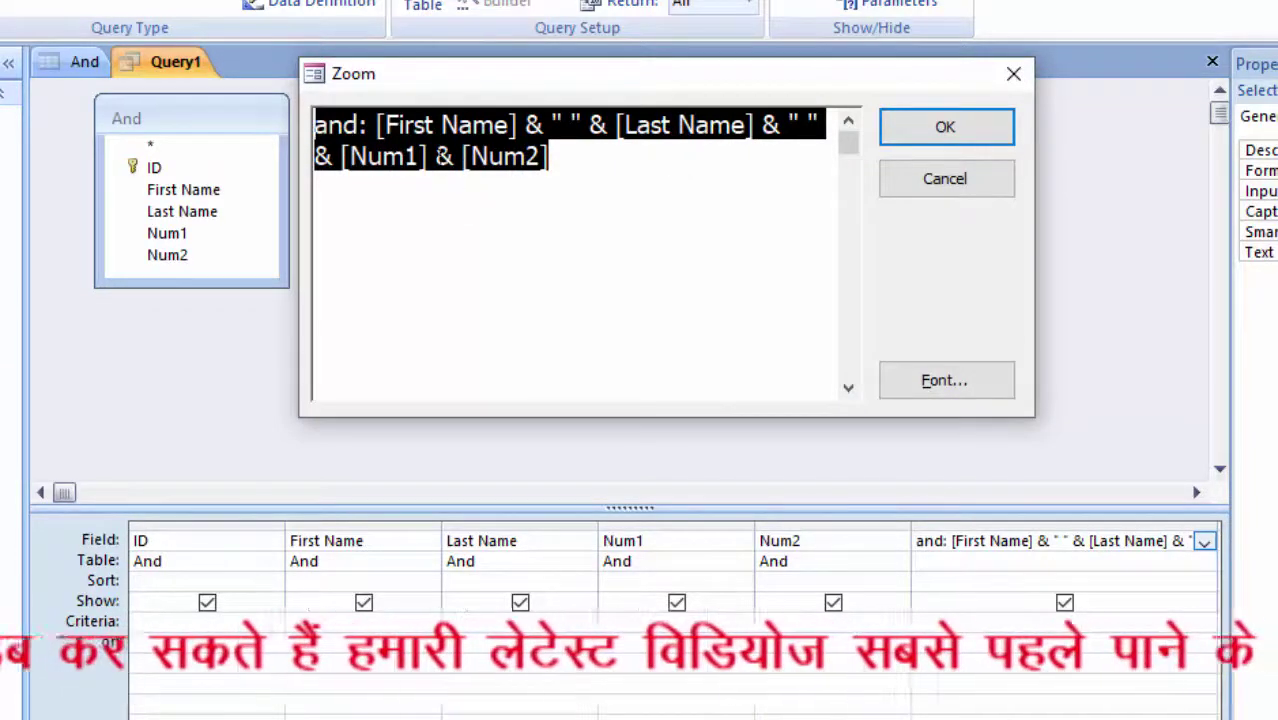
pyautogui.click(431, 157)
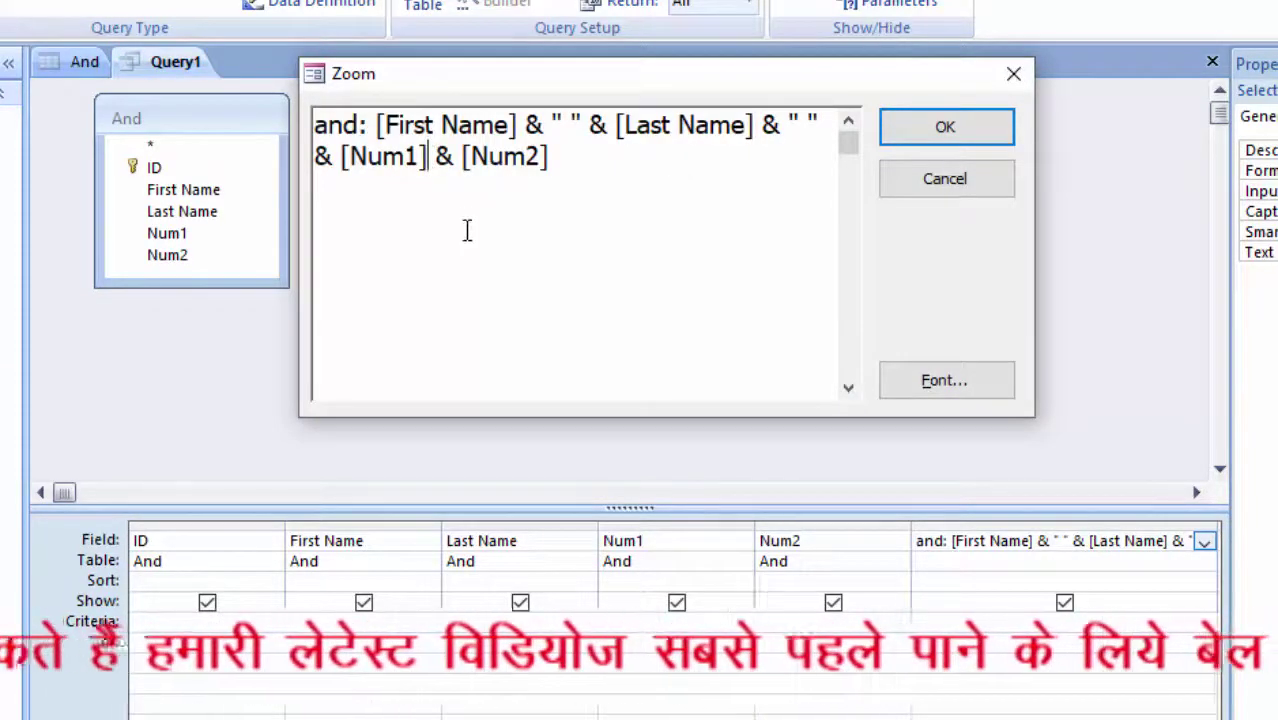
pyautogui.write('&')
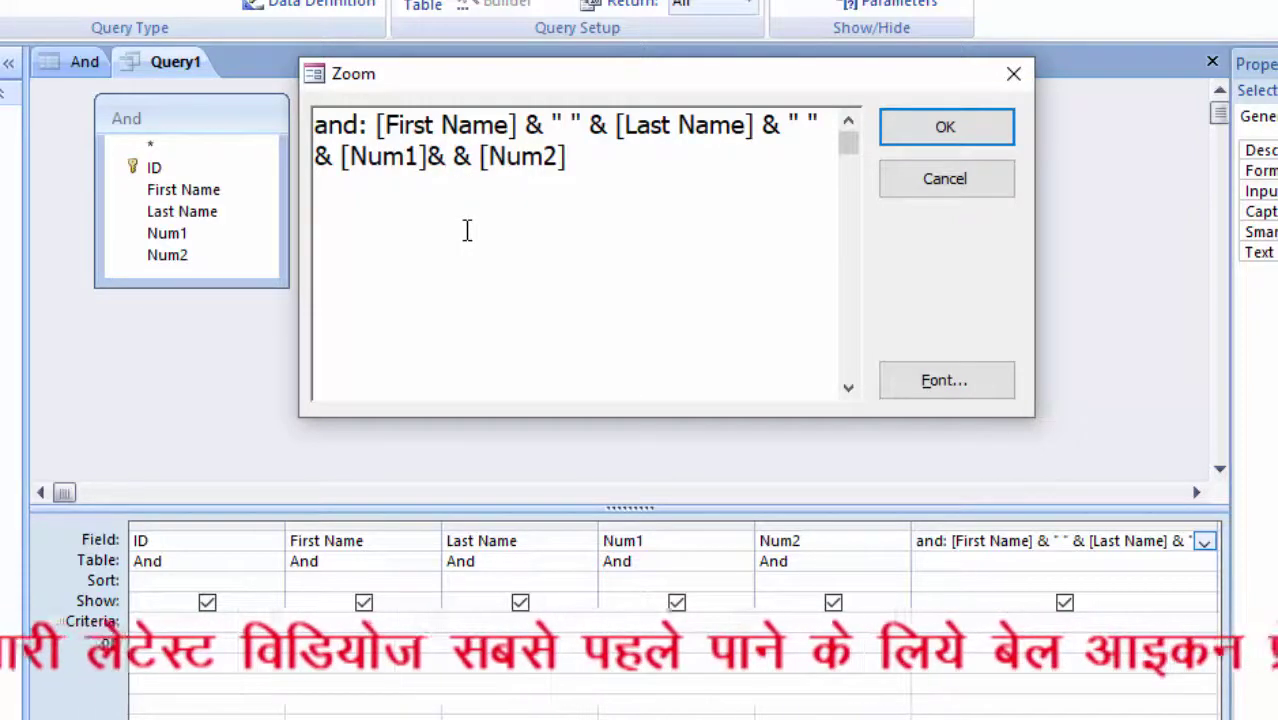
pyautogui.write('" "')
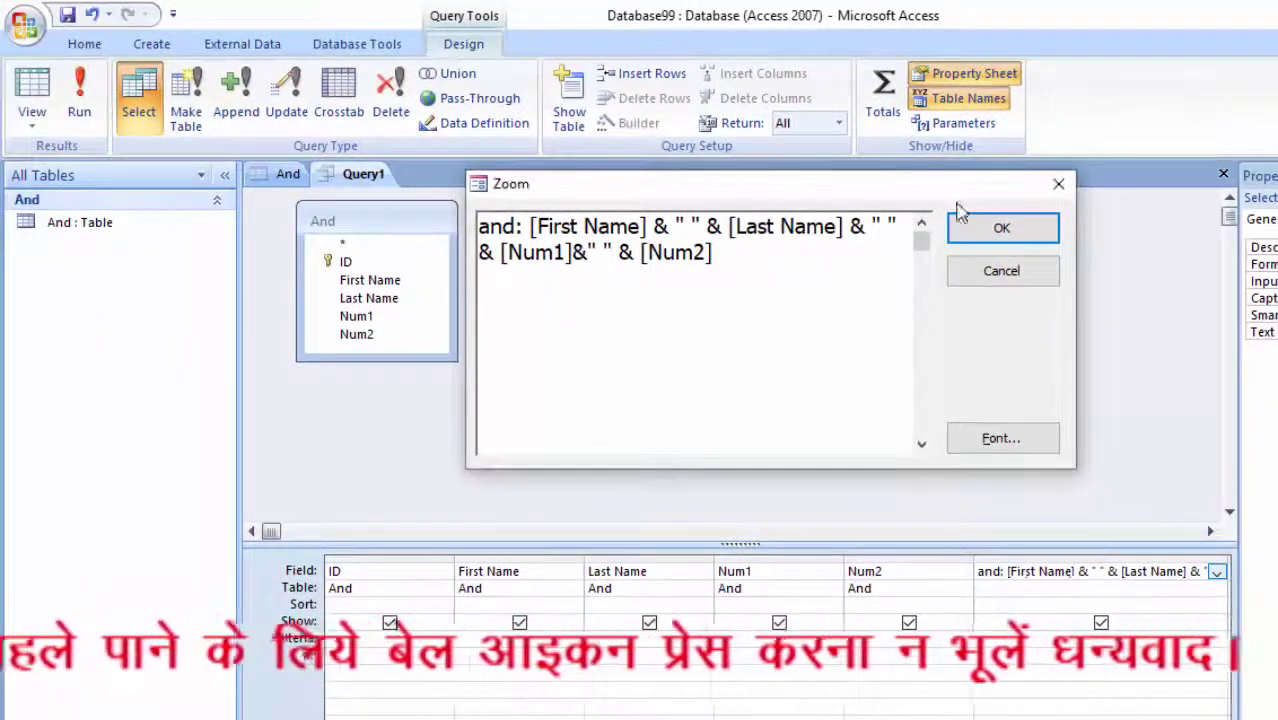
pyautogui.click(962, 222)
# Step: Run Query1 to show fully space-separated and values such as 45 67 and 789 89
pyautogui.click(103, 95)
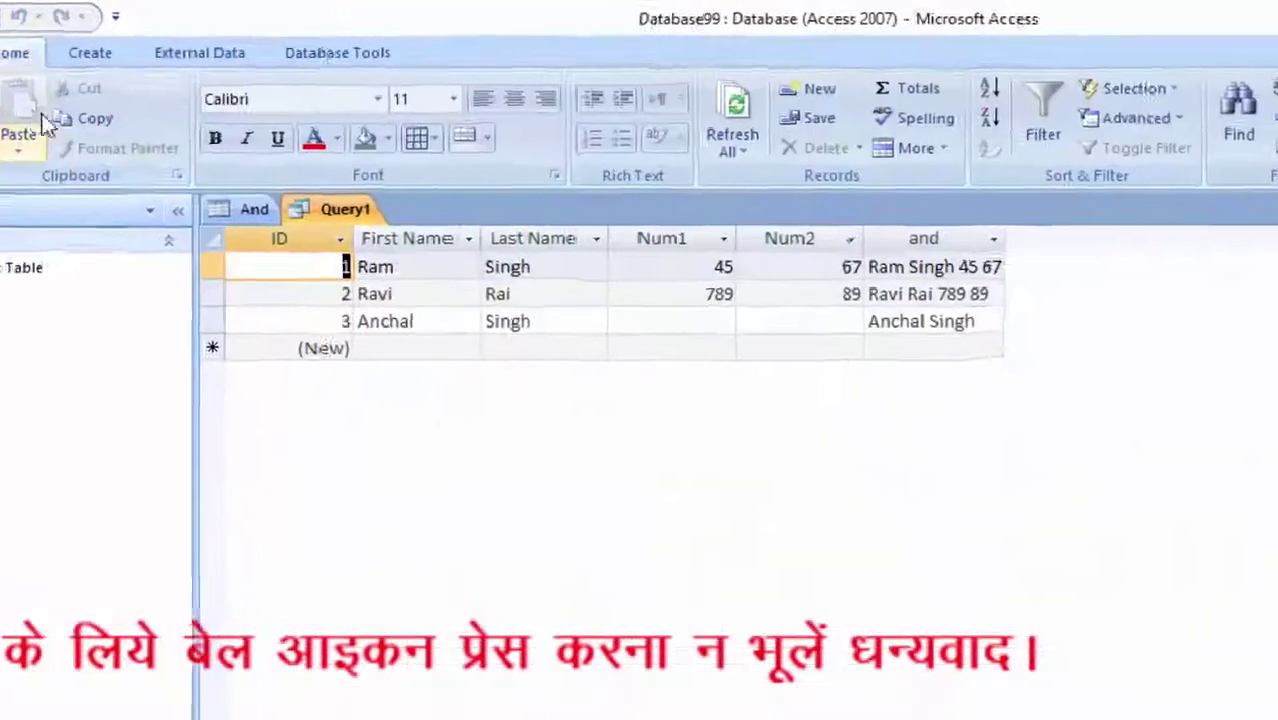